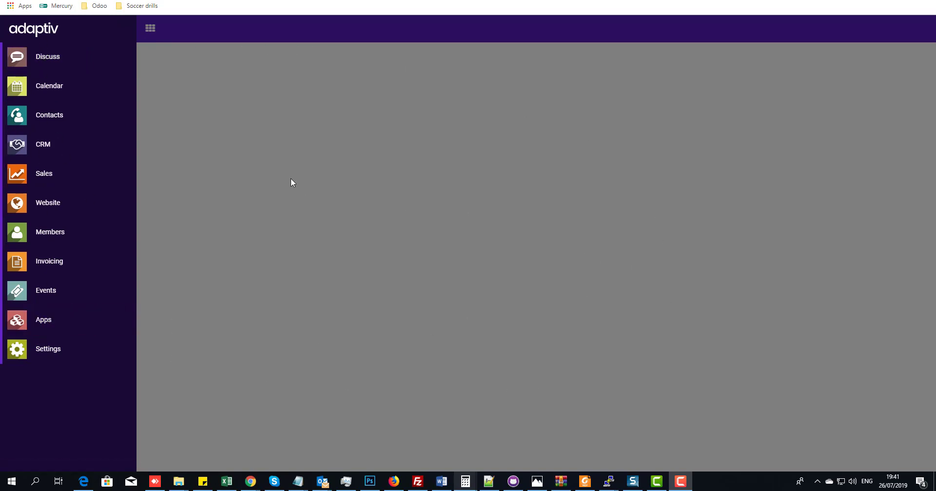
- Bring the Firefox window with the RIBSA home page onto the screen and maximise it
{"action": "left_click_drag", "start_coordinate": [935, 15], "coordinate": [378, 69]}
{"action": "double_click", "coordinate": [378, 69]}
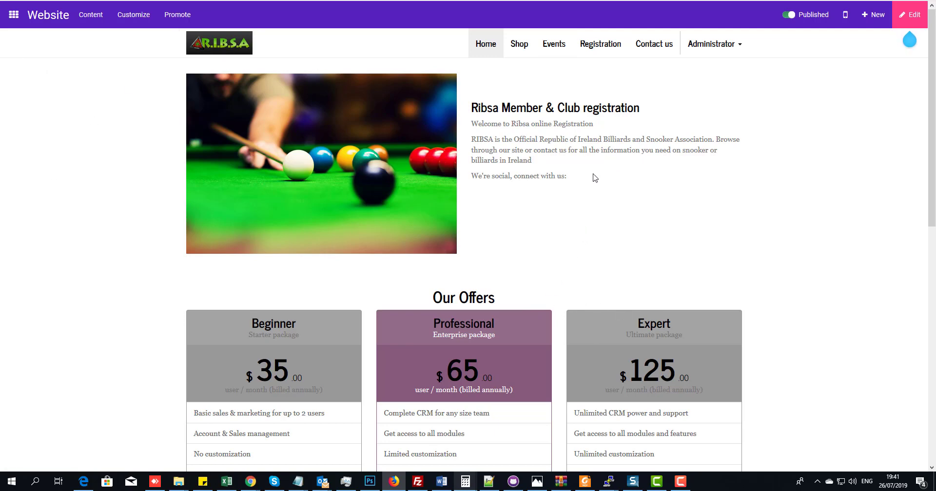
- Open the website's Registration page, then switch to adaptiv's Members app and start a new member
{"action": "left_click", "coordinate": [593, 49]}
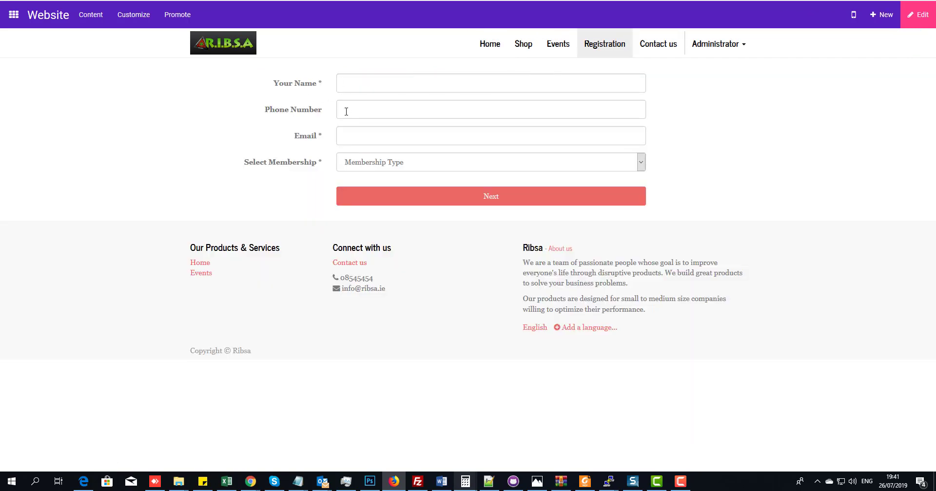
{"action": "left_click_drag", "start_coordinate": [375, 0], "coordinate": [935, 14]}
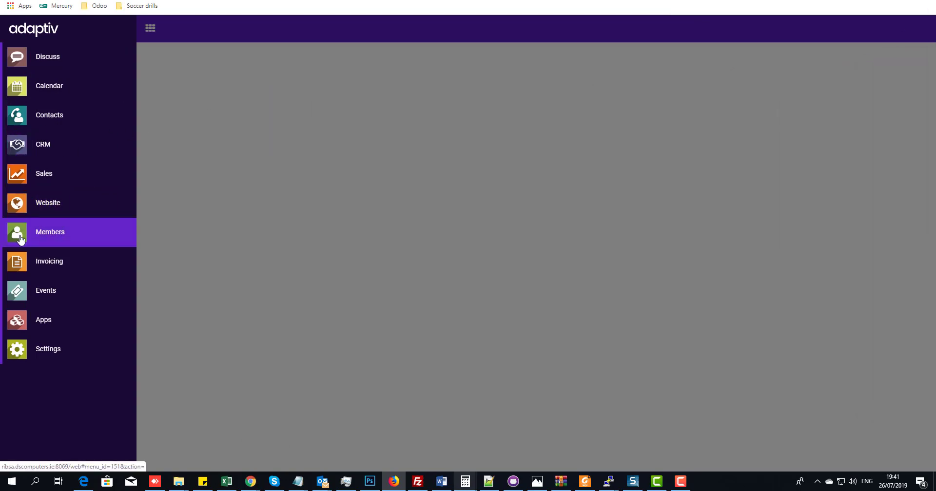
{"action": "left_click", "coordinate": [21, 239]}
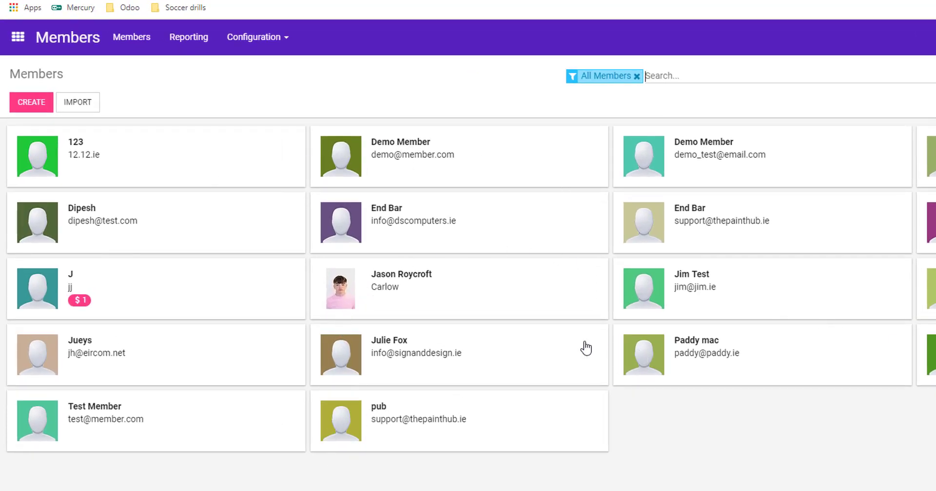
{"action": "left_click", "coordinate": [30, 103]}
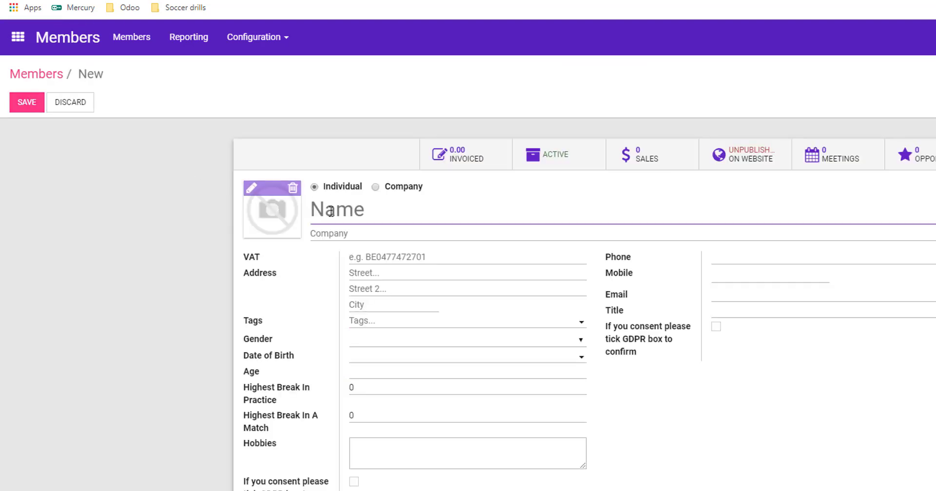
- Name the new member 'Test Member' and keep the contact type as Individual
{"action": "left_click", "coordinate": [350, 206]}
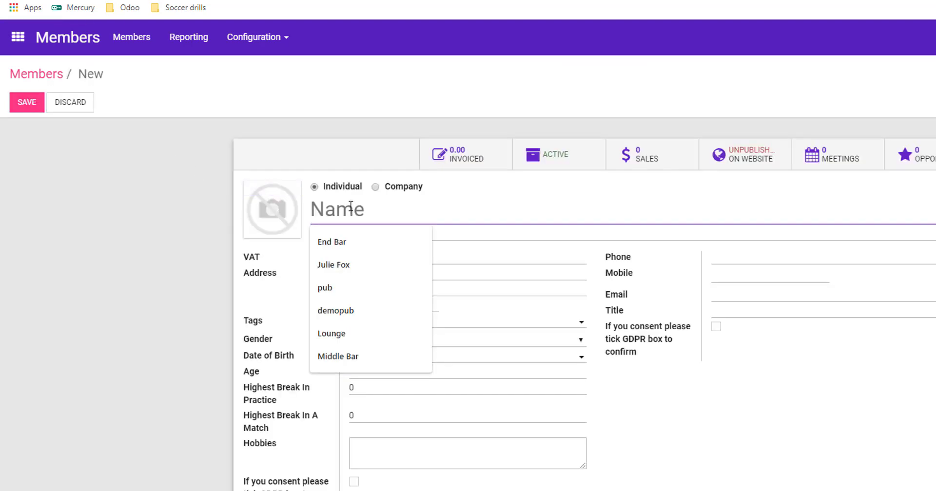
{"action": "type", "text": "Test Member"}
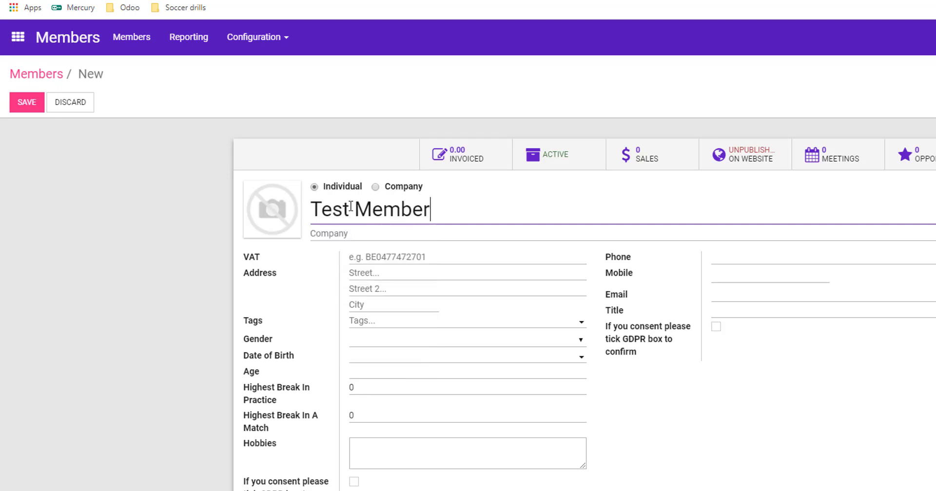
{"action": "left_click_drag", "start_coordinate": [325, 189], "coordinate": [331, 188]}
{"action": "left_click_drag", "start_coordinate": [391, 188], "coordinate": [403, 188]}
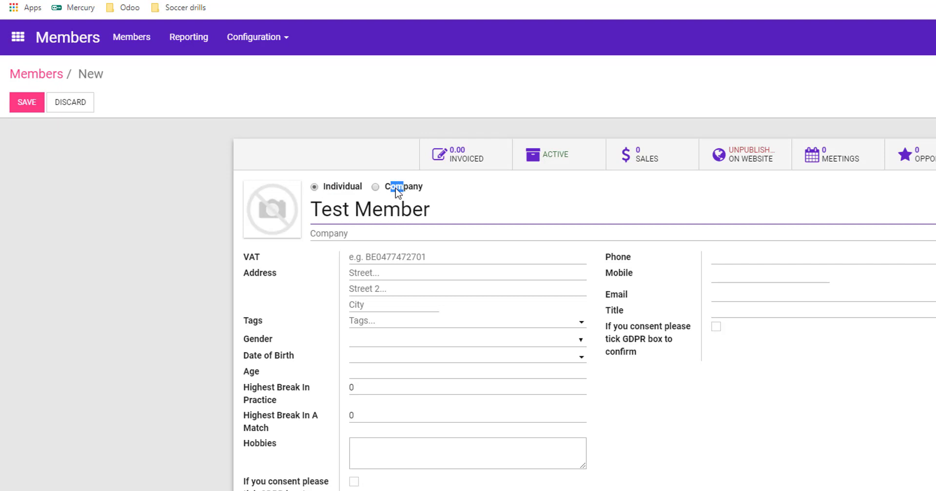
{"action": "left_click", "coordinate": [376, 188]}
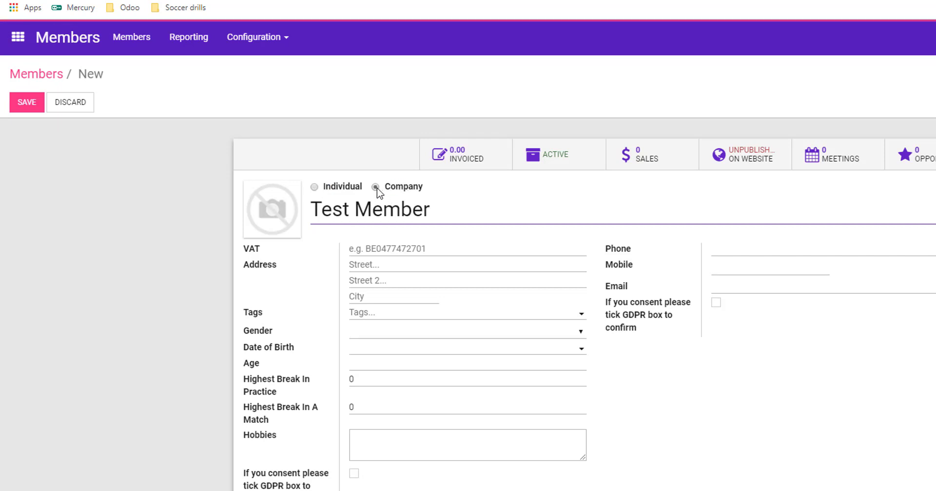
{"action": "left_click", "coordinate": [314, 188]}
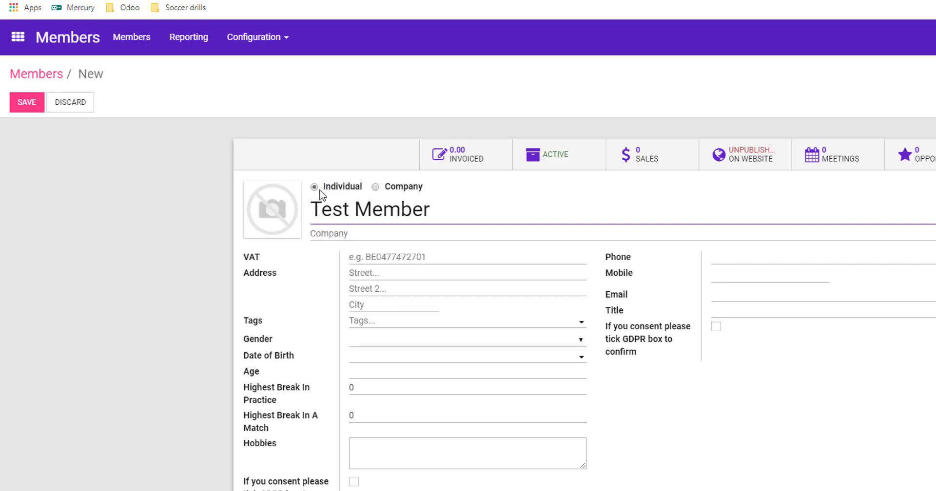
{"action": "left_click", "coordinate": [376, 188]}
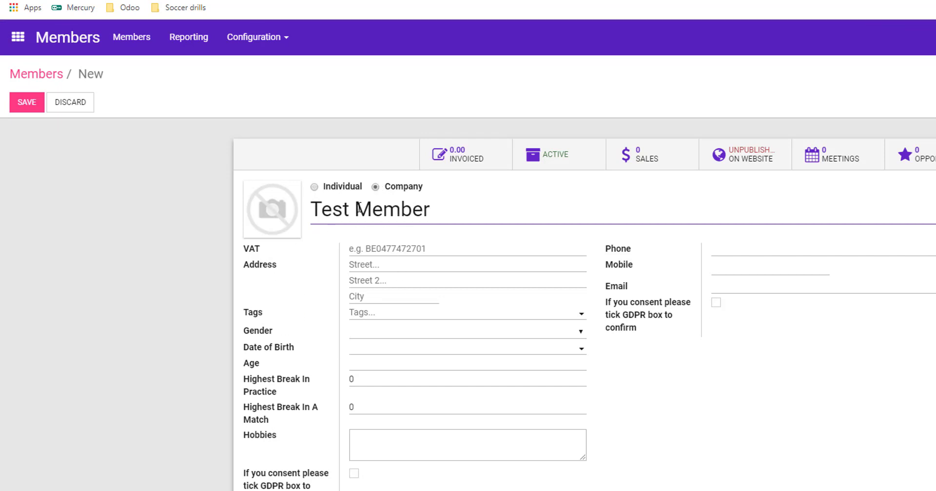
{"action": "left_click", "coordinate": [314, 188]}
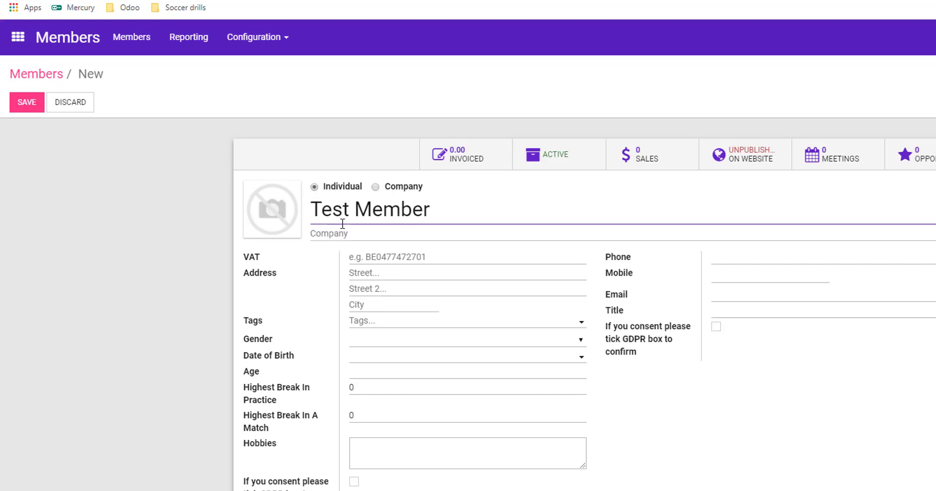
- Fill in the street, set gender to Male and date of birth to 07/16/2019
{"action": "mouse_move", "coordinate": [244, 257]}
{"action": "left_mouse_down"}
{"action": "mouse_move", "coordinate": [266, 255]}
{"action": "mouse_move", "coordinate": [250, 255]}
{"action": "left_mouse_up"}
{"action": "left_click", "coordinate": [378, 268]}
{"action": "type", "text": "12331"}
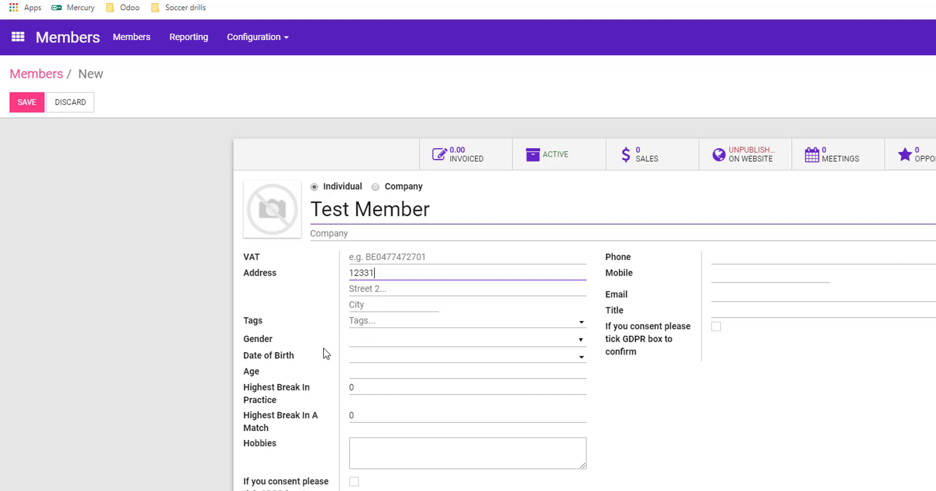
{"action": "left_click", "coordinate": [400, 340]}
{"action": "left_click", "coordinate": [381, 364]}
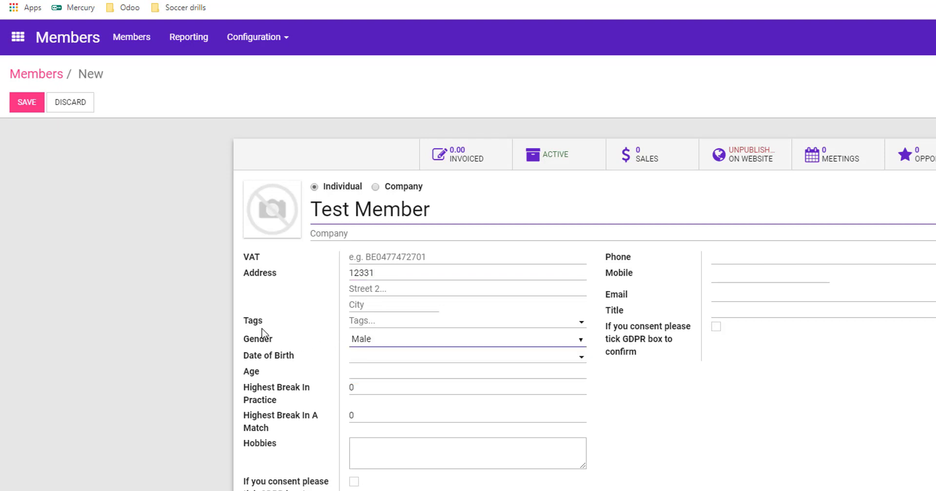
{"action": "left_click", "coordinate": [363, 358]}
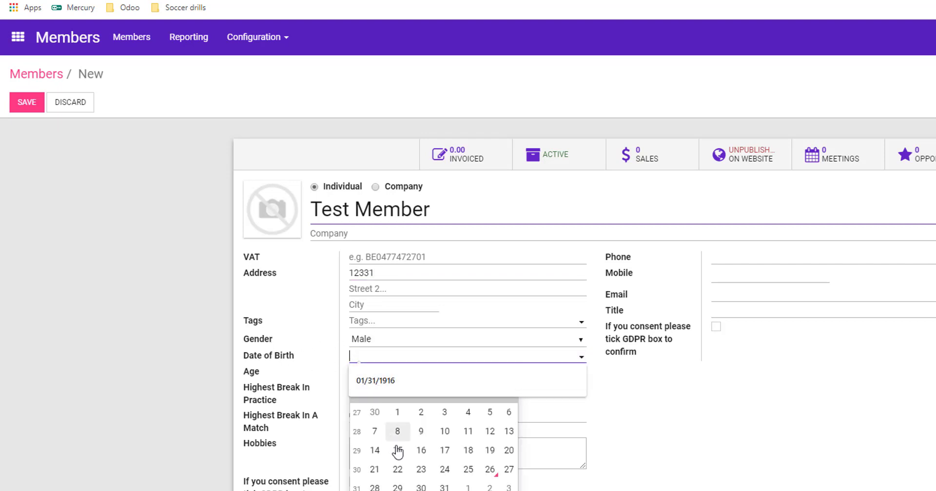
{"action": "left_click", "coordinate": [420, 449]}
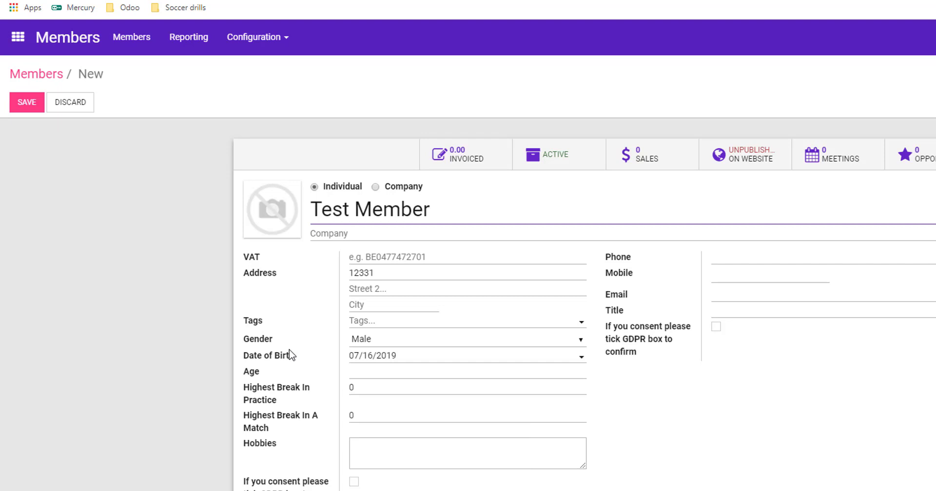
{"action": "left_click", "coordinate": [390, 372]}
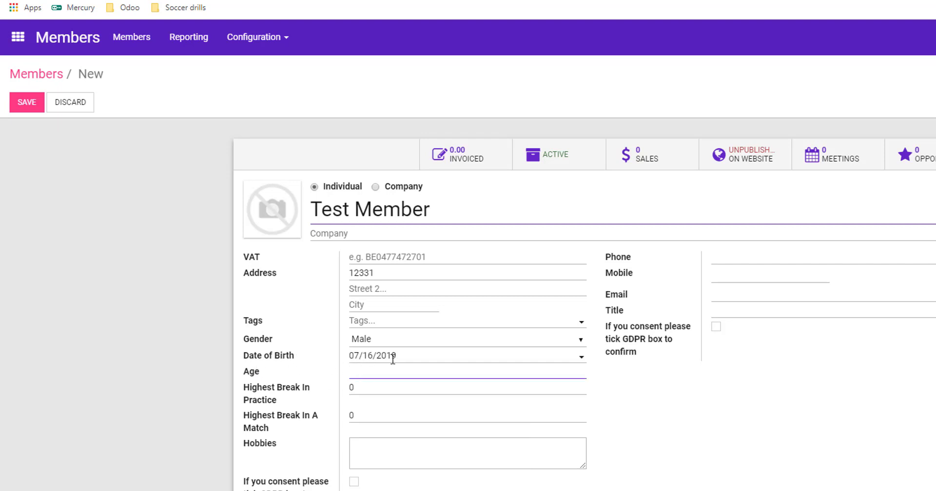
- Set highest breaks to 147 in practice and 120 in a match, and give GDPR consent
{"action": "left_click", "coordinate": [359, 388]}
{"action": "type", "text": "1"}
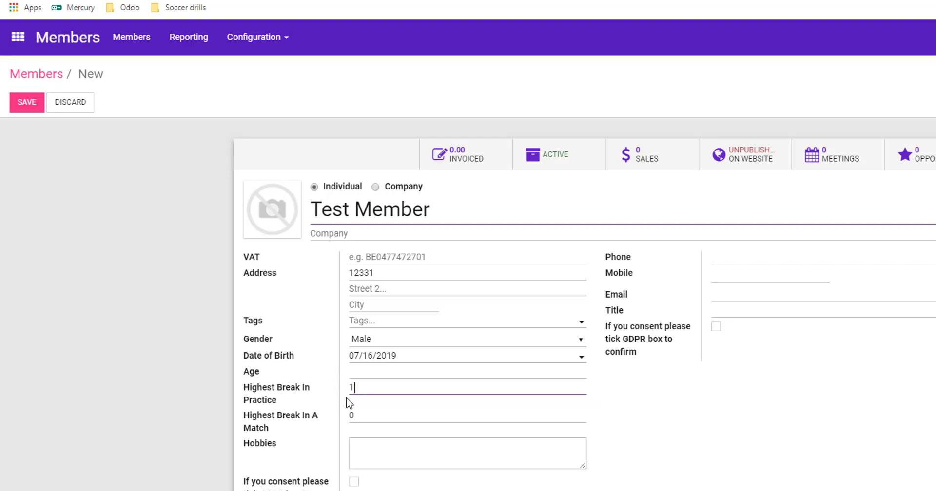
{"action": "left_click", "coordinate": [353, 410]}
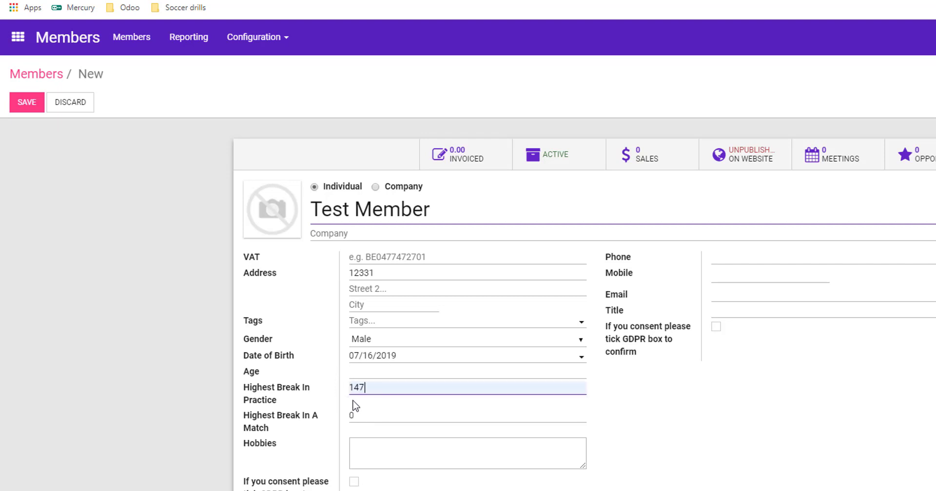
{"action": "left_click", "coordinate": [349, 418]}
{"action": "type", "text": "12"}
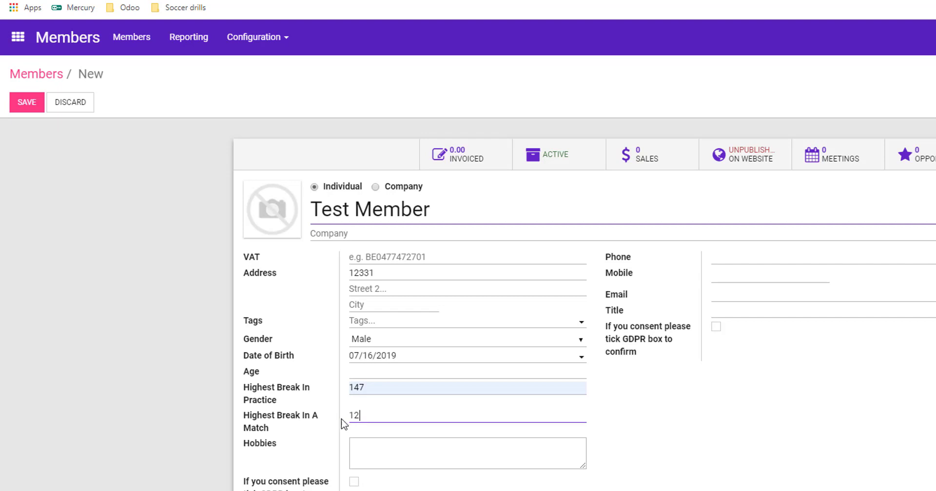
{"action": "left_click", "coordinate": [384, 447]}
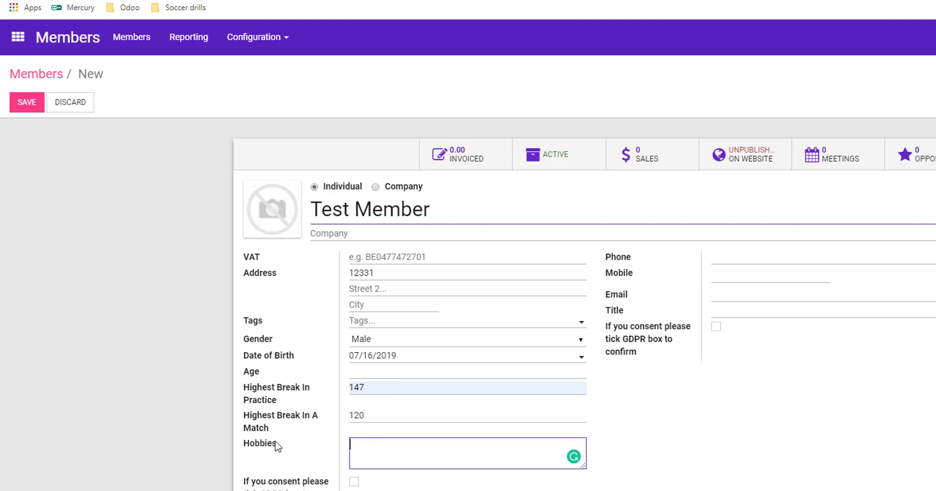
{"action": "left_click", "coordinate": [354, 483]}
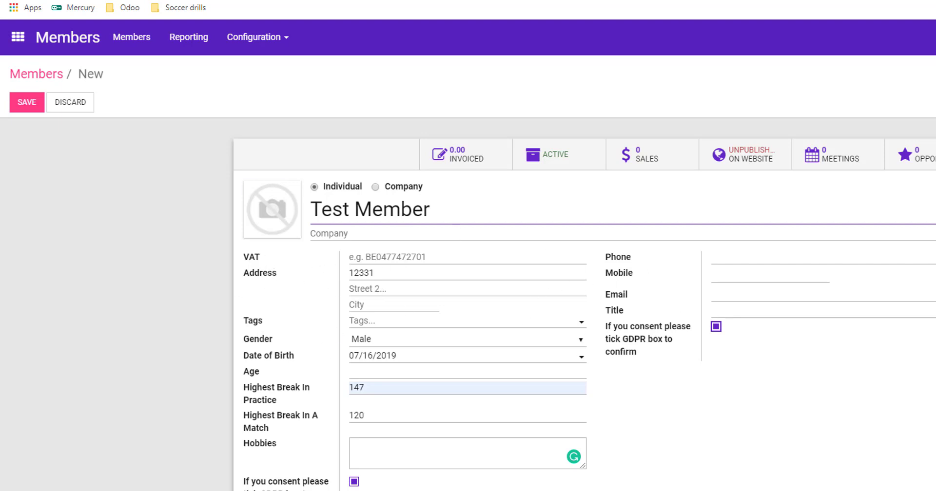
{"action": "left_click_drag", "start_coordinate": [926, 105], "coordinate": [417, 108]}
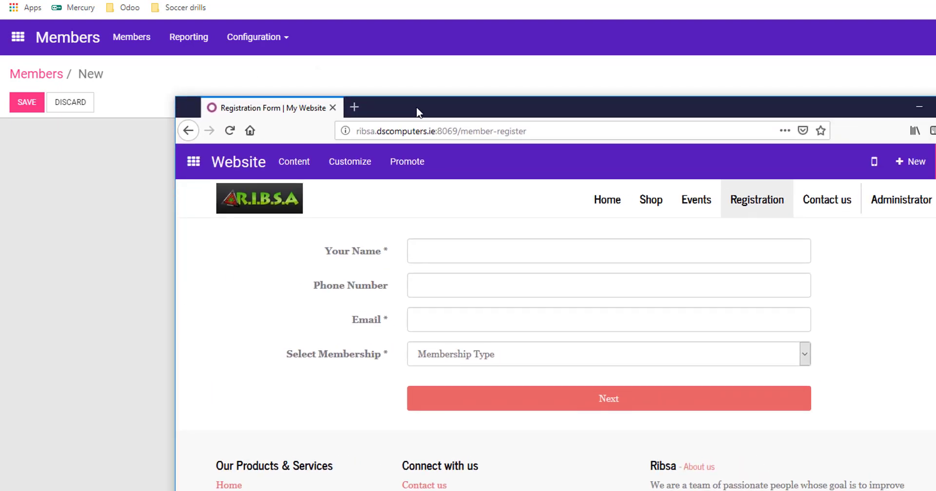
{"action": "double_click", "coordinate": [416, 108]}
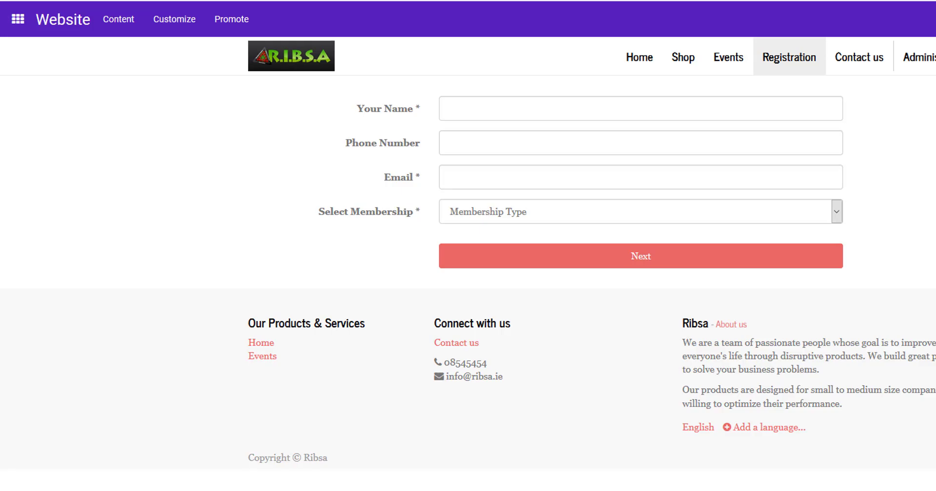
{"action": "left_click_drag", "start_coordinate": [926, 1], "coordinate": [935, 93]}
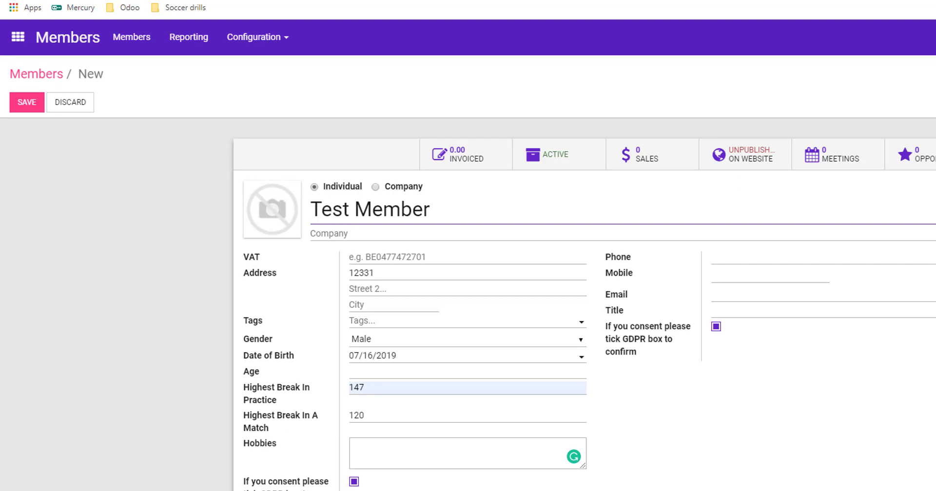
{"action": "left_click_drag", "start_coordinate": [935, 73], "coordinate": [592, 39]}
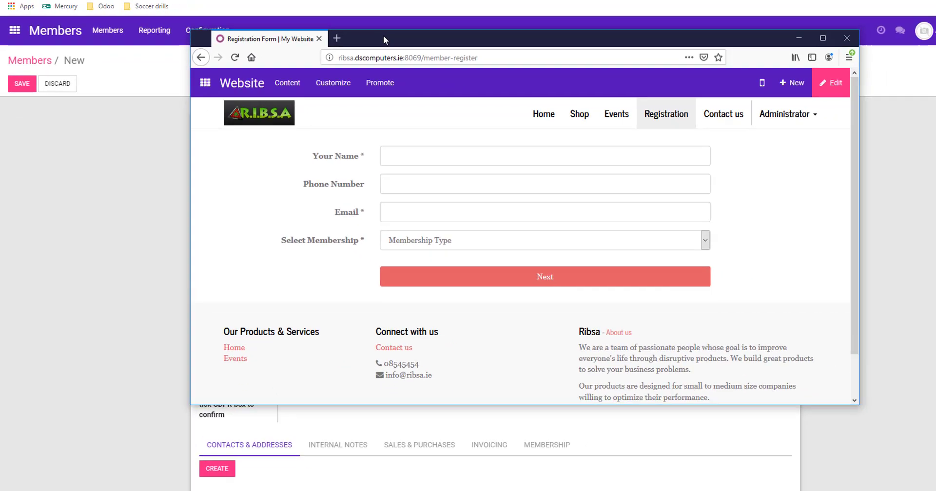
{"action": "left_click_drag", "start_coordinate": [383, 35], "coordinate": [935, 74]}
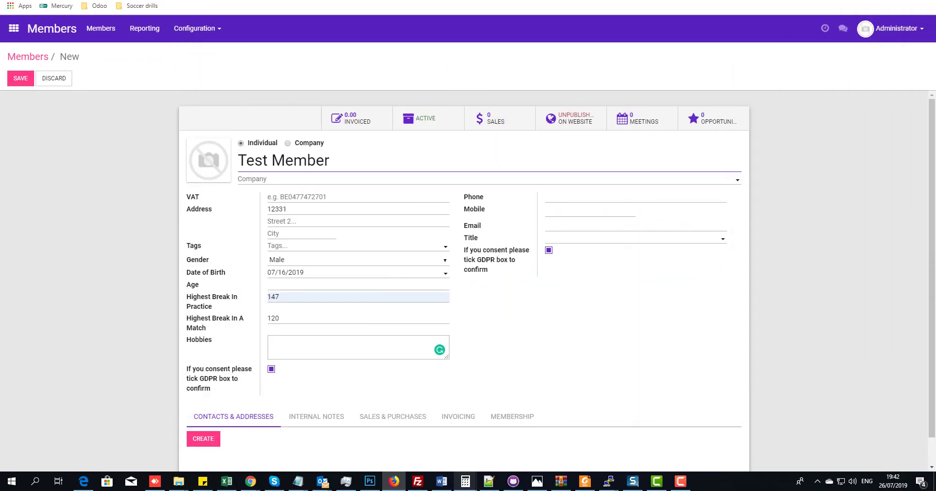
- Add a phone number and the 66.jpg photo to Test Member's record
{"action": "scroll", "coordinate": [163, 224], "scroll_direction": "down", "scroll_amount": 1}
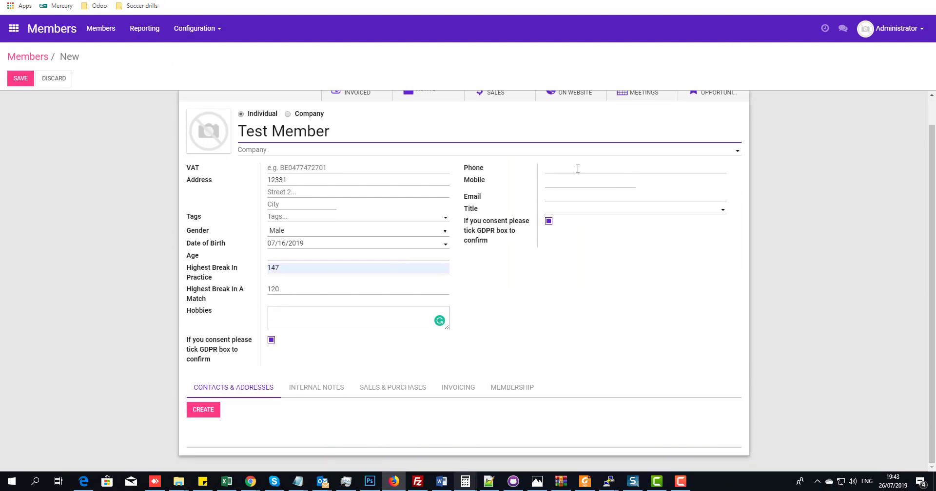
{"action": "left_click", "coordinate": [577, 168]}
{"action": "type", "text": "3242423"}
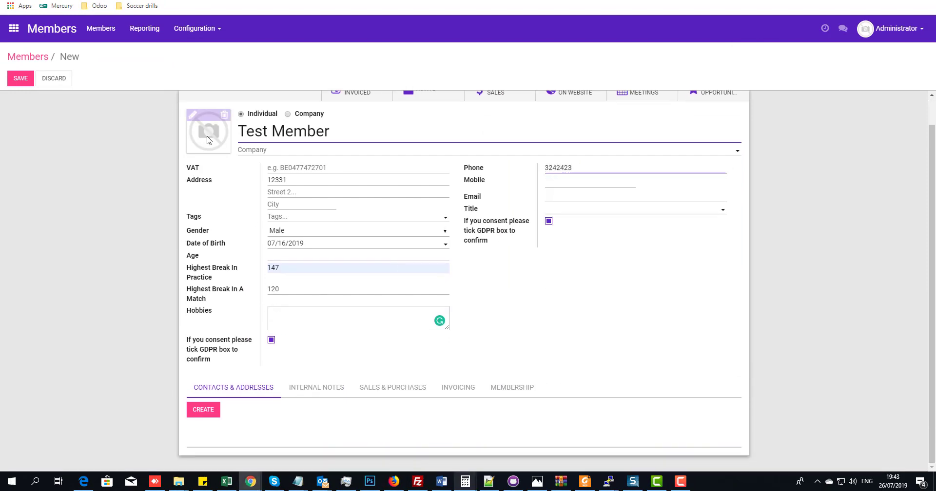
{"action": "left_click", "coordinate": [191, 116]}
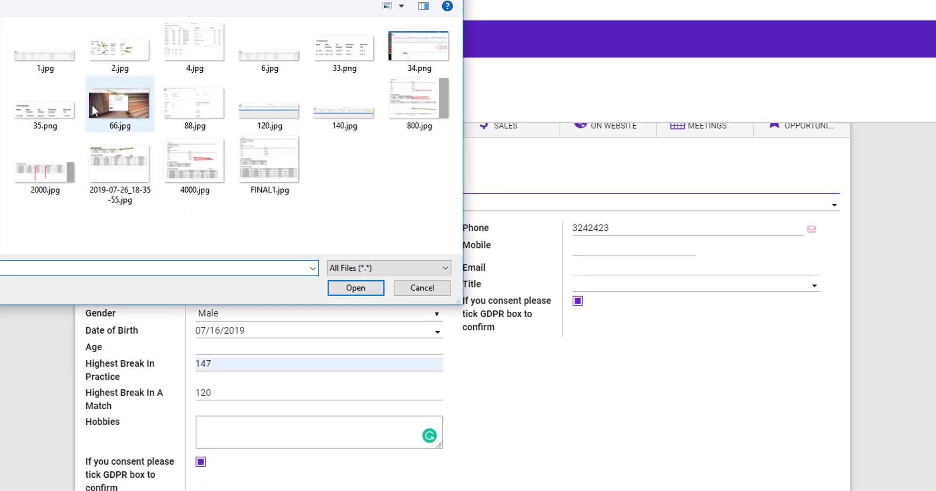
{"action": "double_click", "coordinate": [108, 104]}
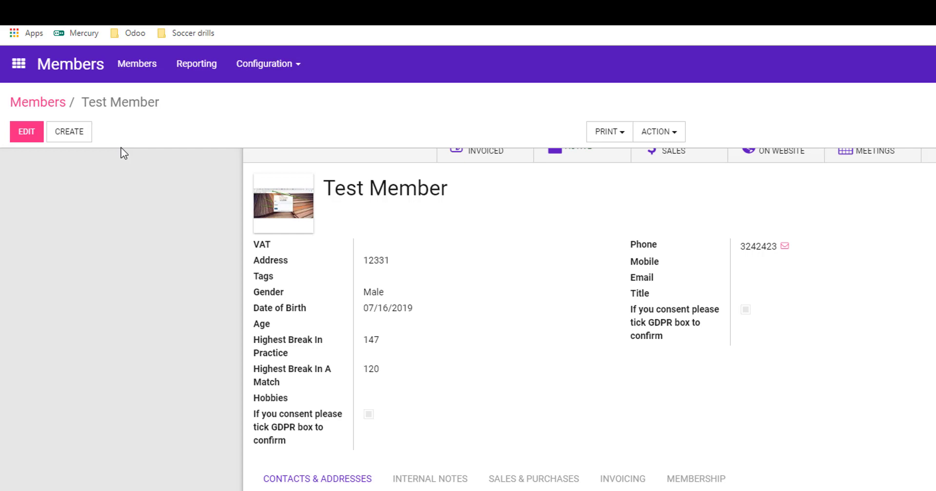
- Review member statuses in list view, return to cards, and bring the website registration form onscreen
{"action": "left_click", "coordinate": [47, 102]}
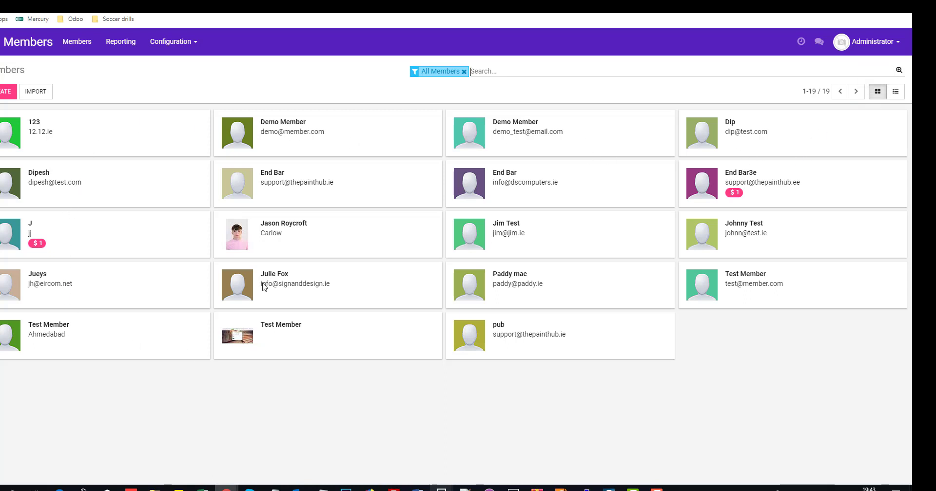
{"action": "left_click", "coordinate": [895, 91]}
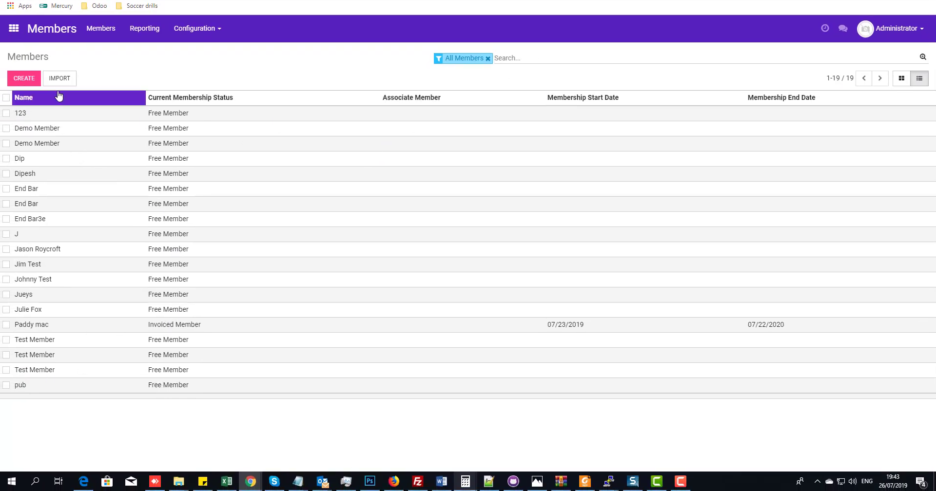
{"action": "left_click", "coordinate": [100, 31]}
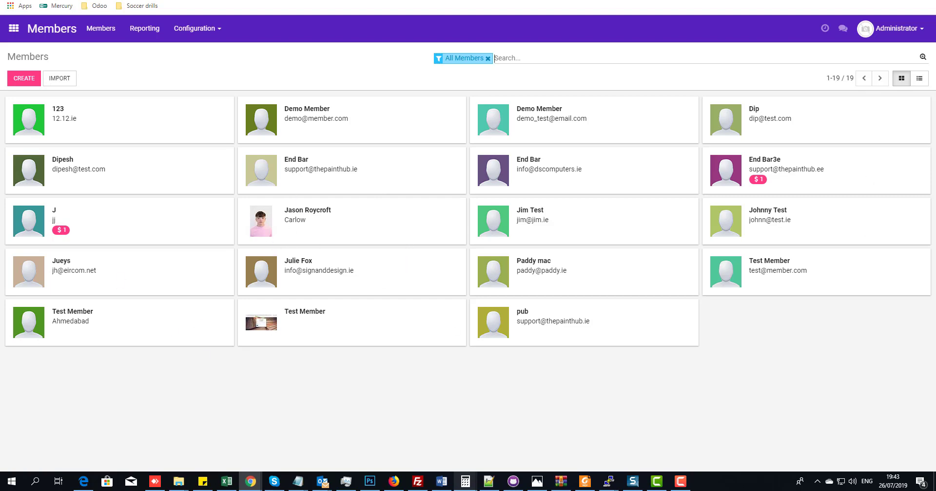
{"action": "left_click_drag", "start_coordinate": [935, 81], "coordinate": [341, 76]}
- Show the registration form full-screen and move the email from the phone field into Email
{"action": "key", "text": "F11"}
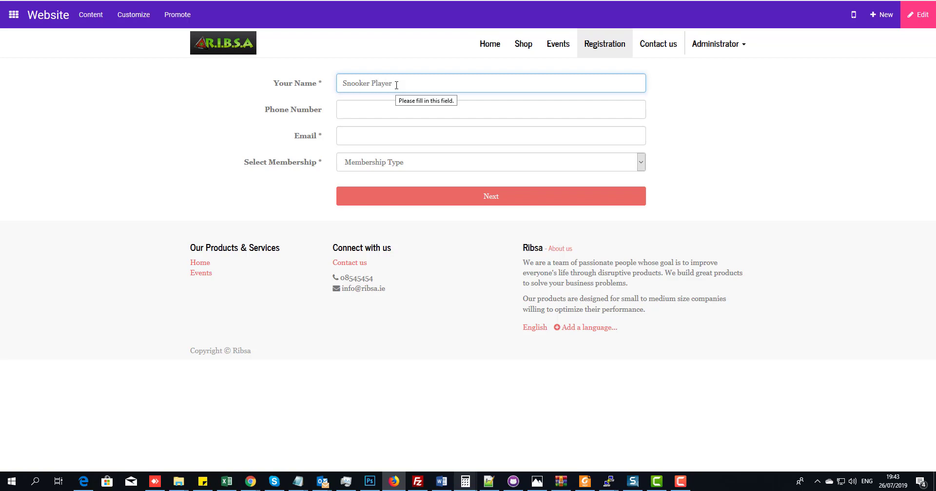
{"action": "left_click", "coordinate": [391, 116]}
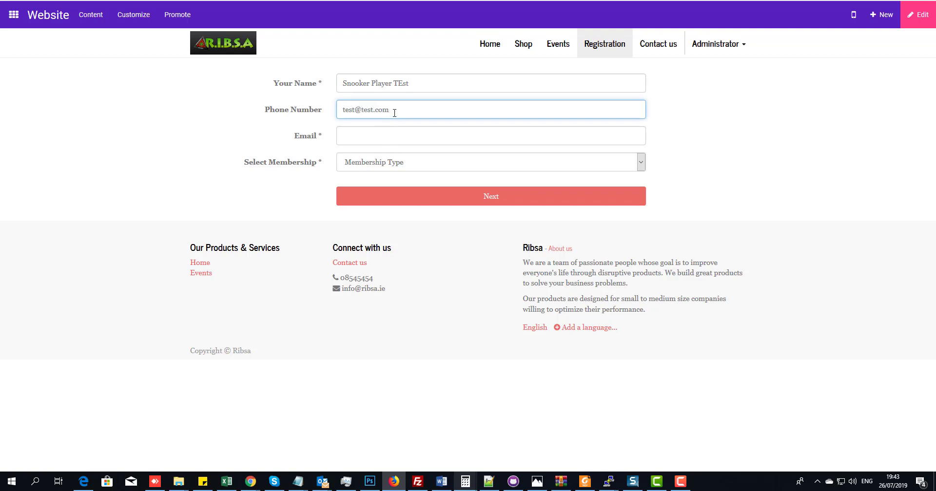
{"action": "left_click_drag", "start_coordinate": [394, 112], "coordinate": [326, 115]}
{"action": "right_click", "coordinate": [345, 114]}
{"action": "left_click", "coordinate": [361, 133]}
{"action": "left_click", "coordinate": [361, 133]}
{"action": "key", "text": "ctrl+v"}
{"action": "left_click", "coordinate": [361, 109]}
- Look through the membership choices without picking one, then set the browser aside to reveal the member cards
{"action": "left_click", "coordinate": [384, 167]}
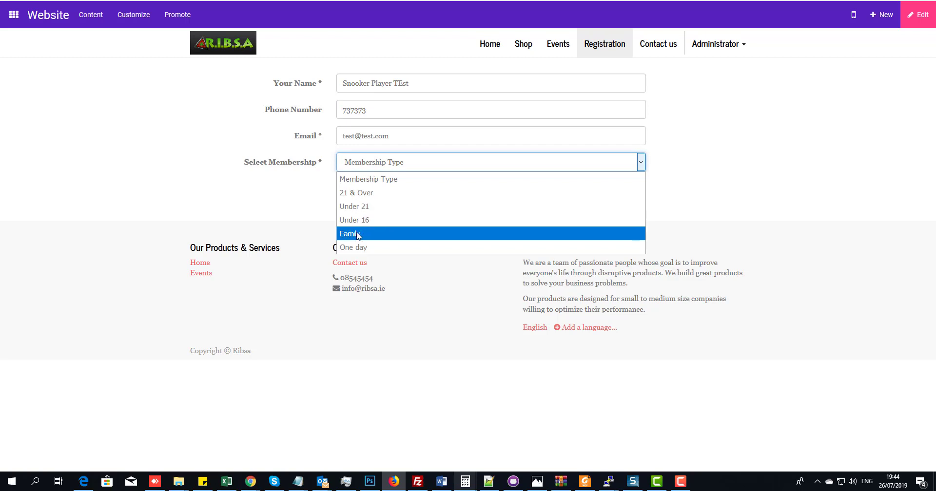
{"action": "left_click", "coordinate": [355, 192]}
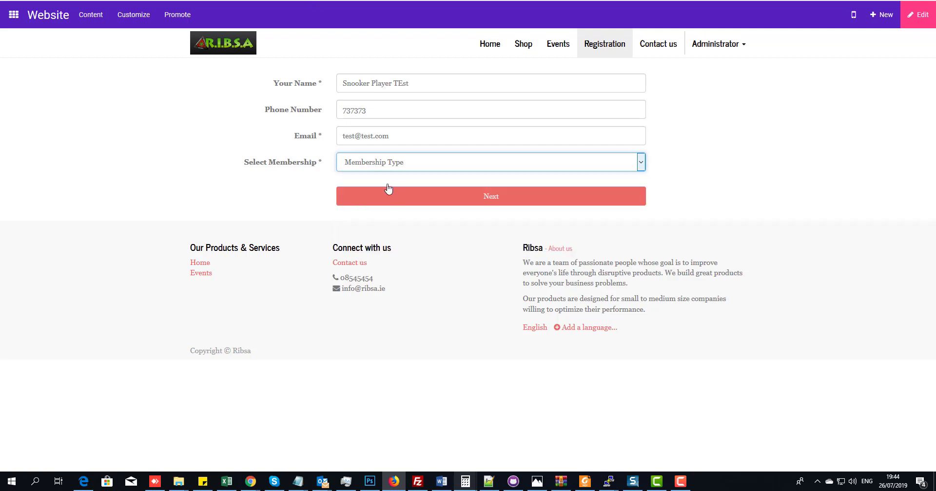
{"action": "left_click", "coordinate": [390, 167]}
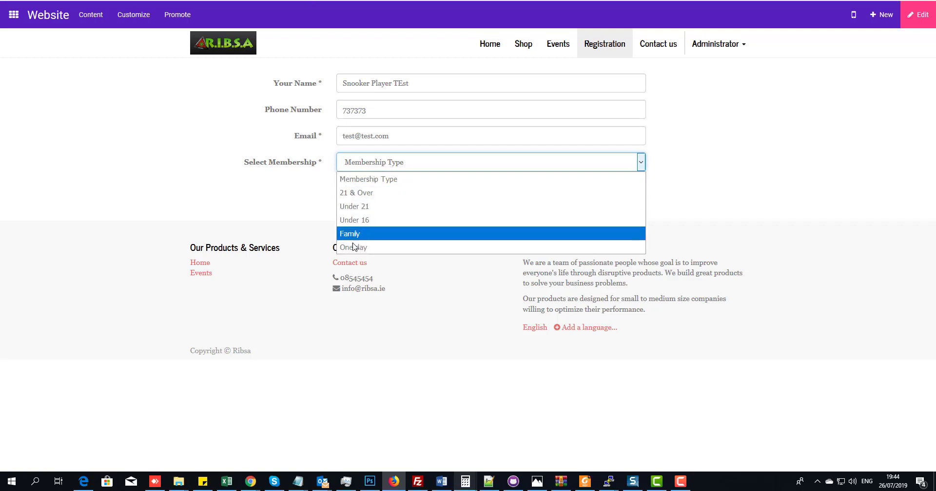
{"action": "double_click", "coordinate": [359, 0]}
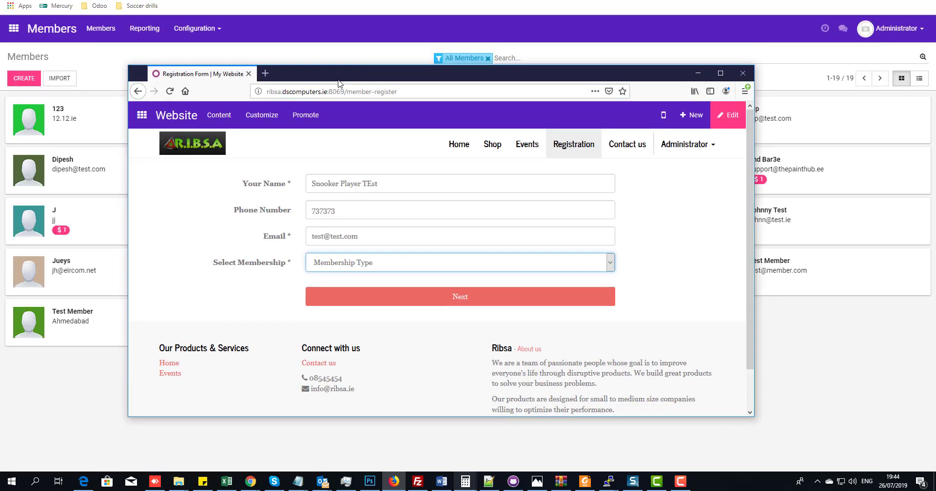
{"action": "left_click_drag", "start_coordinate": [345, 78], "coordinate": [935, 14]}
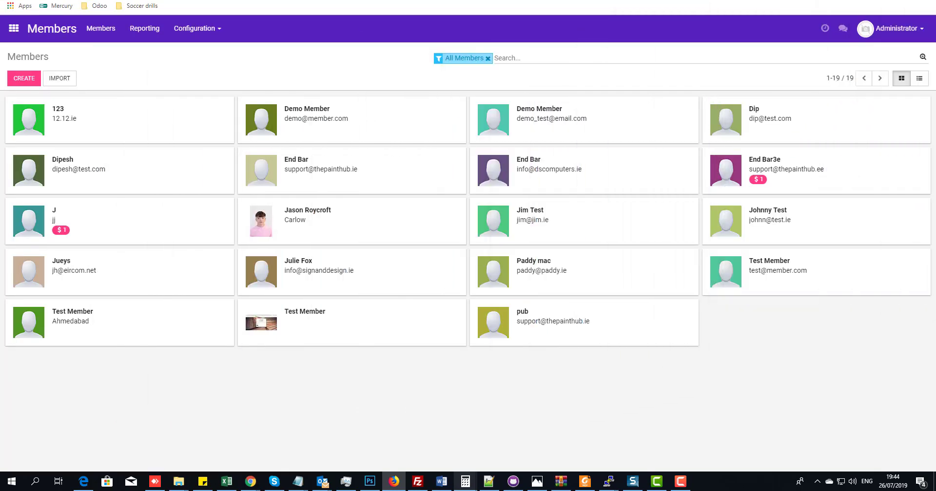
{"action": "left_click", "coordinate": [195, 32]}
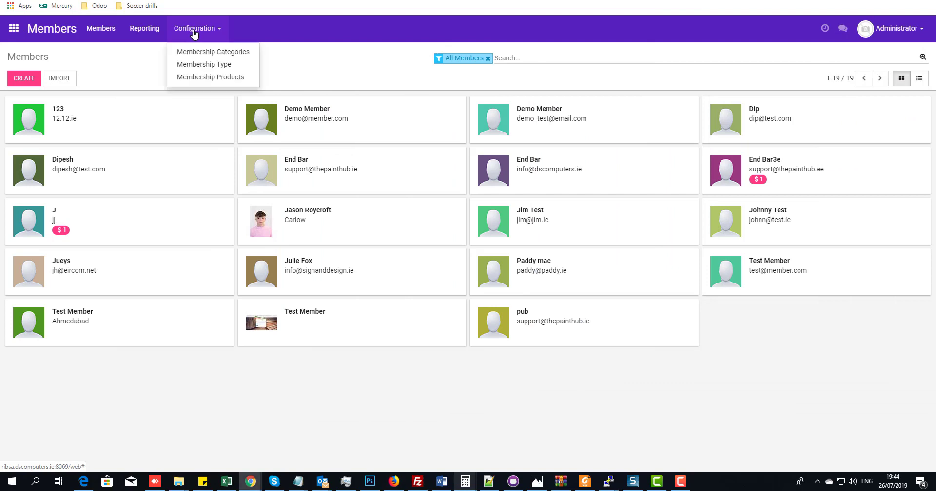
- Create membership product 'test' with variable 1-week periods and a fee of 12
{"action": "left_click", "coordinate": [208, 78]}
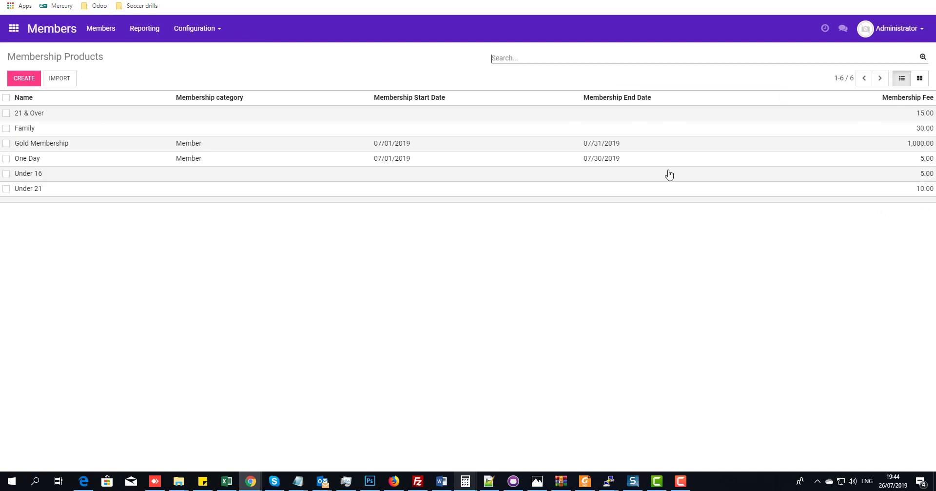
{"action": "left_click", "coordinate": [17, 82]}
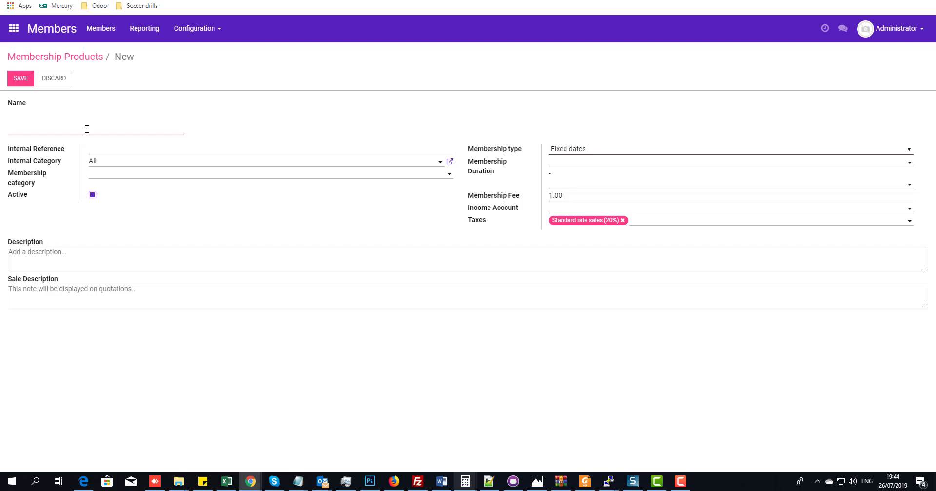
{"action": "type", "text": "test"}
{"action": "left_click", "coordinate": [572, 205]}
{"action": "left_click", "coordinate": [596, 150]}
{"action": "left_click", "coordinate": [575, 177]}
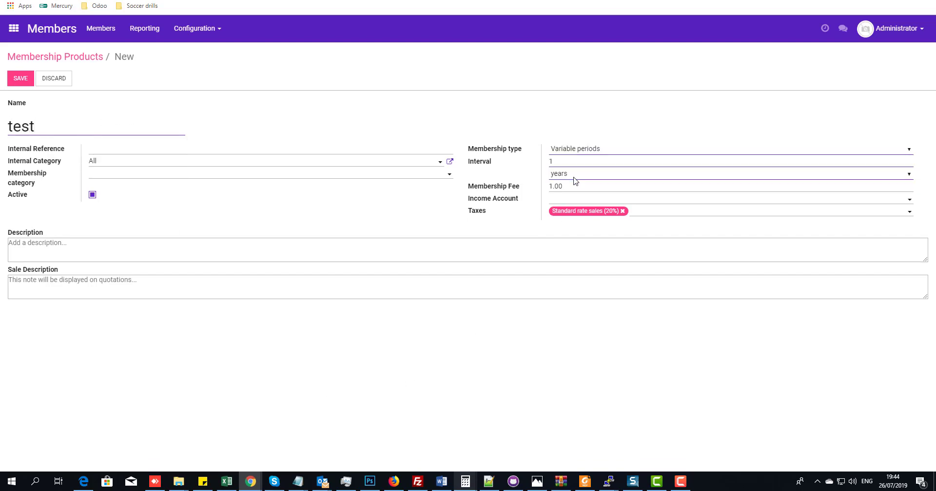
{"action": "left_click", "coordinate": [574, 176]}
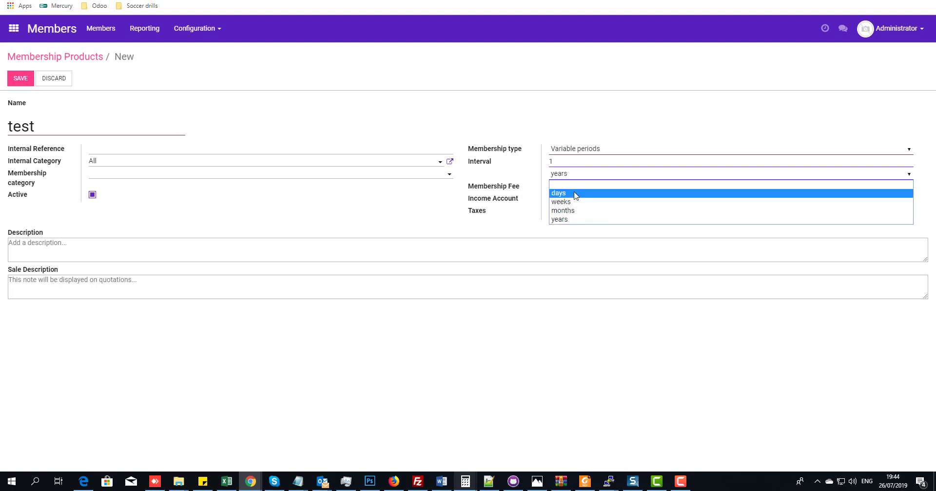
{"action": "left_click", "coordinate": [561, 201]}
{"action": "key", "text": "Tab"}
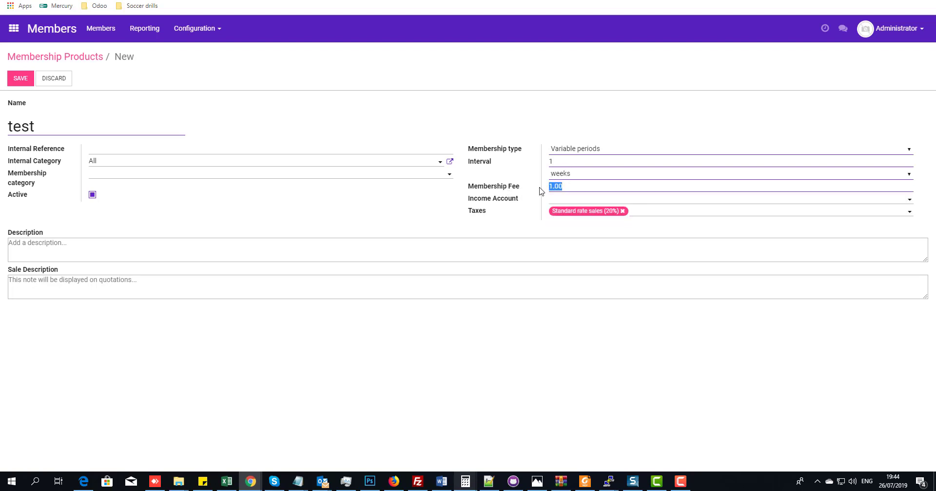
{"action": "type", "text": "12"}
- Set its income account to 400000 Sales category 1 from the full account list
{"action": "left_click", "coordinate": [579, 196]}
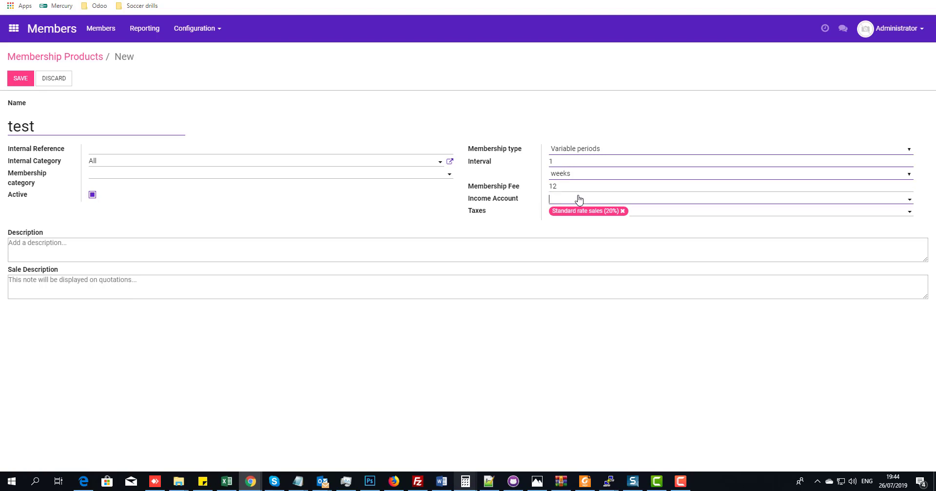
{"action": "left_click", "coordinate": [587, 302]}
{"action": "scroll", "coordinate": [560, 328], "scroll_direction": "down", "scroll_amount": 10}
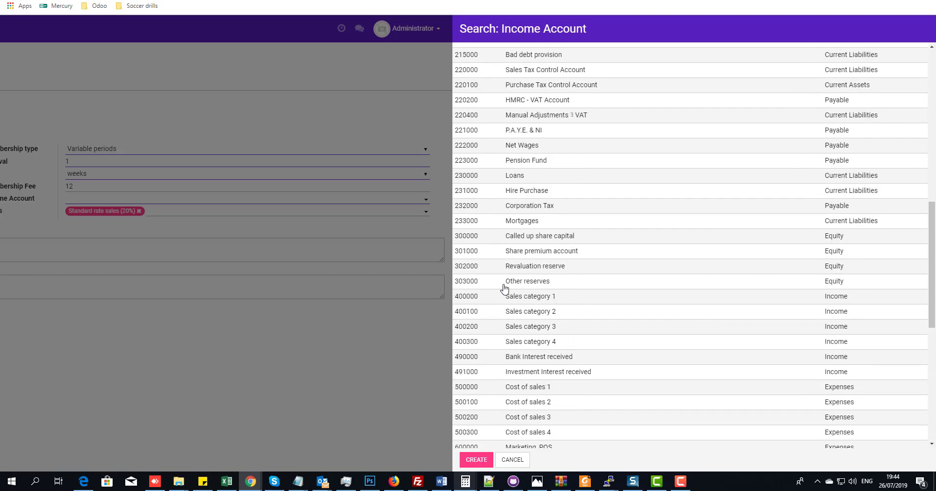
{"action": "left_click", "coordinate": [515, 297]}
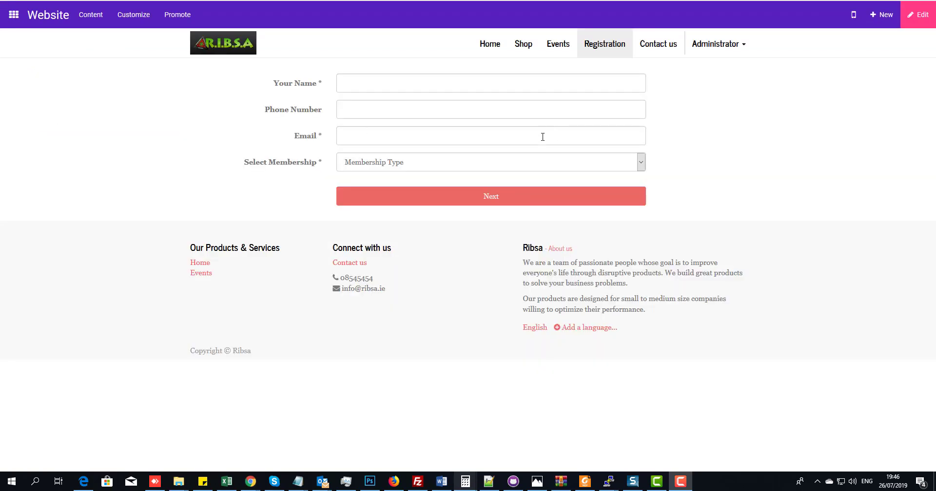
- Enter a name and contact details, choose the 21 & Over membership and continue
{"action": "left_click", "coordinate": [374, 80]}
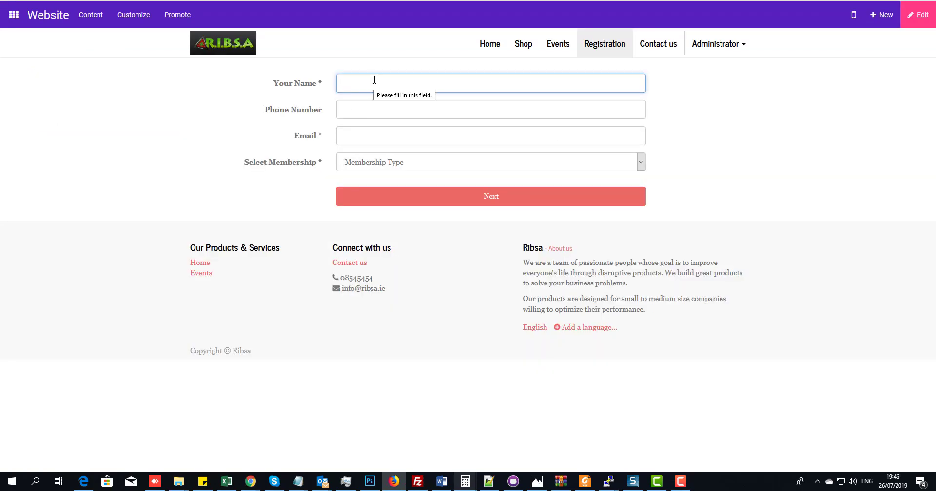
{"action": "type", "text": "Jasjsjs"}
{"action": "key", "text": "Tab"}
{"action": "key", "text": "Tab"}
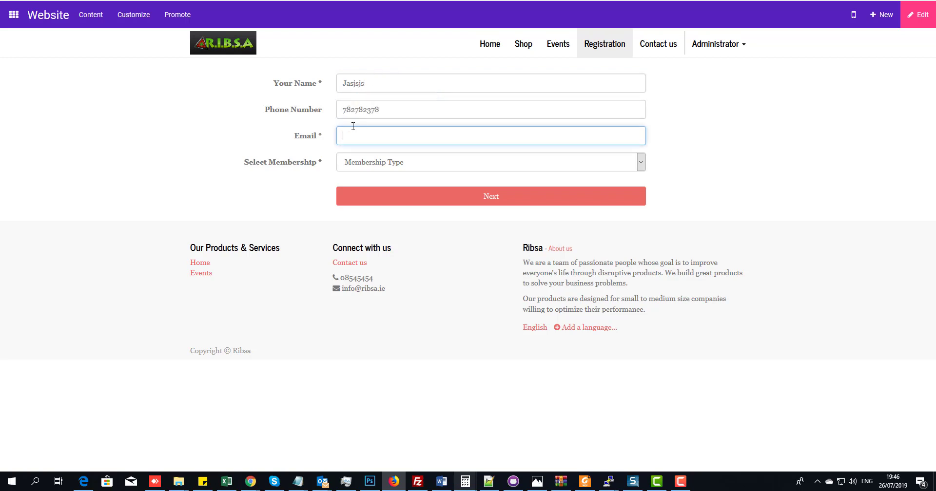
{"action": "type", "text": "jjj@jj.ie"}
{"action": "left_click", "coordinate": [412, 168]}
{"action": "left_click", "coordinate": [391, 190]}
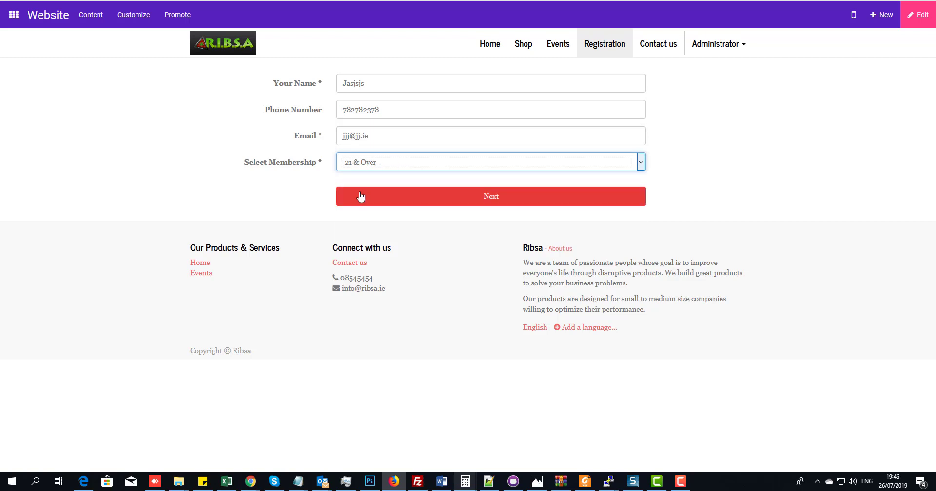
{"action": "left_click", "coordinate": [462, 202]}
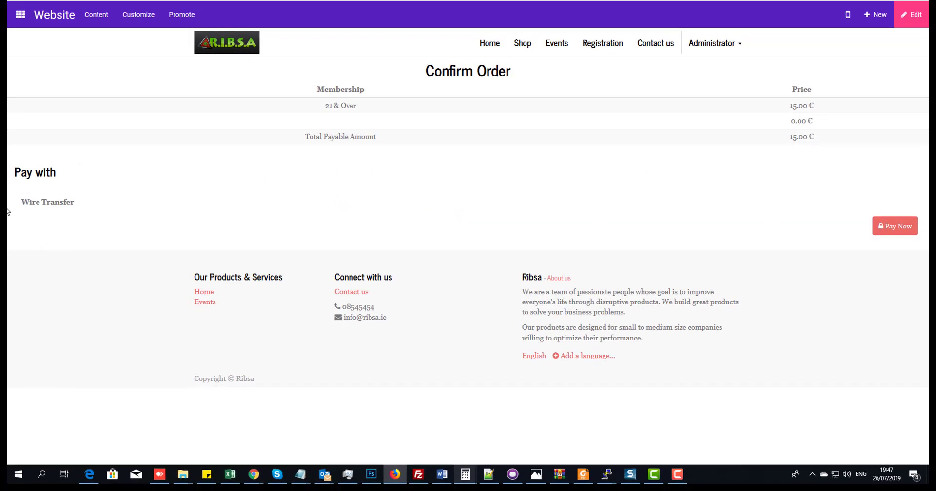
- Pay the 15.00 € order by wire transfer and move the browser aside
{"action": "left_click_drag", "start_coordinate": [32, 207], "coordinate": [78, 206]}
{"action": "left_click", "coordinate": [63, 219]}
{"action": "left_click", "coordinate": [887, 231]}
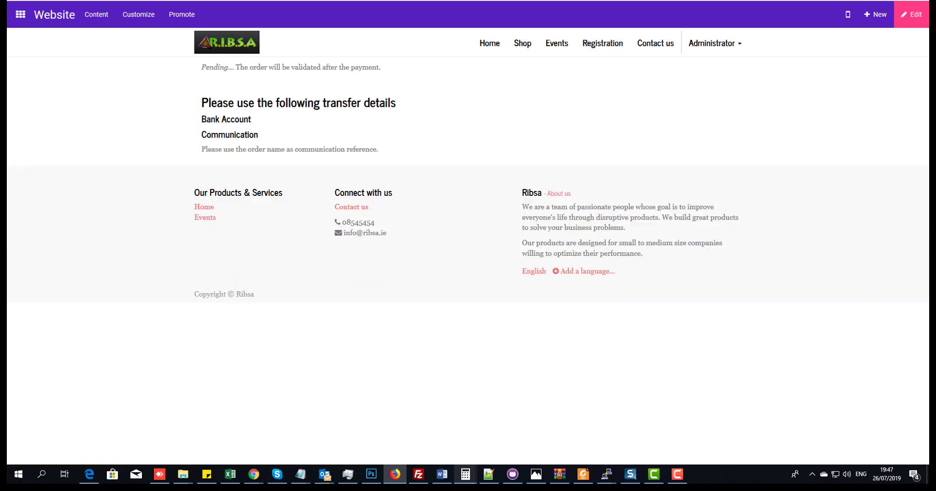
{"action": "left_click_drag", "start_coordinate": [633, 1], "coordinate": [935, 61]}
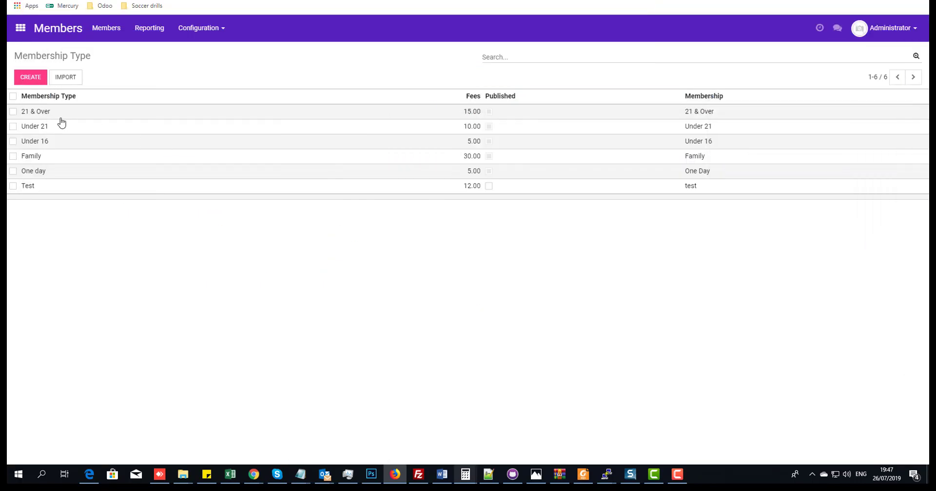
- Open the Members app and view the newly registered member's record
{"action": "left_click", "coordinate": [20, 28]}
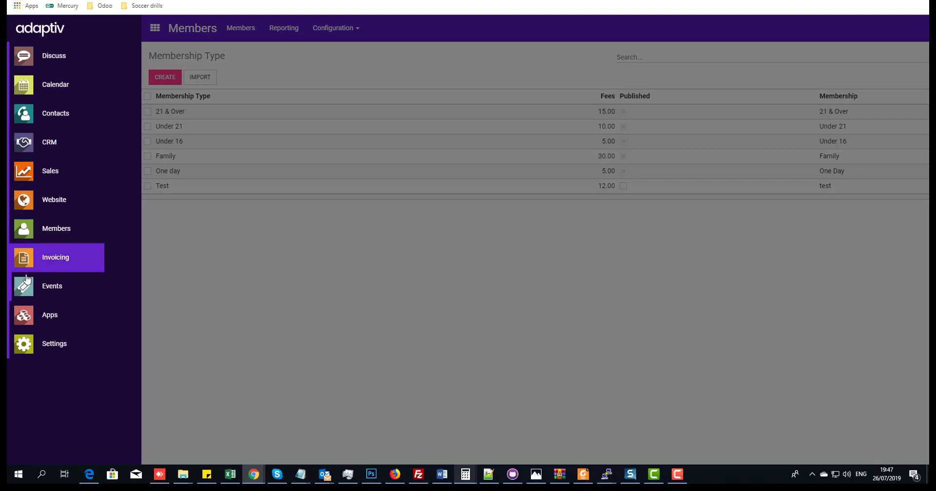
{"action": "left_click", "coordinate": [21, 236]}
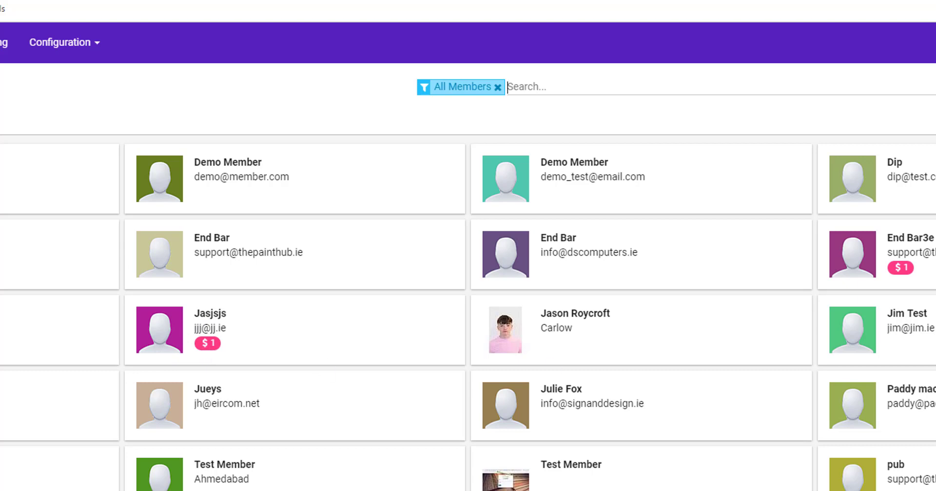
{"action": "left_click_drag", "start_coordinate": [864, 79], "coordinate": [934, 195]}
{"action": "left_click", "coordinate": [198, 333]}
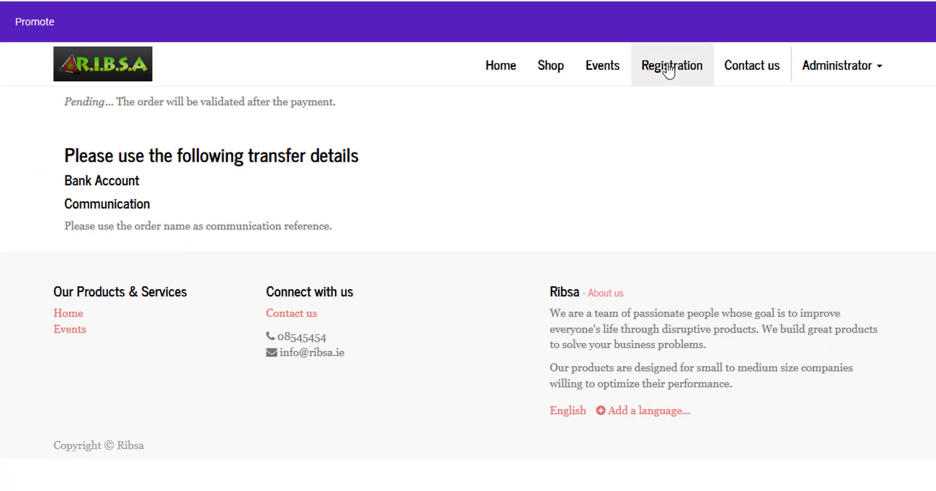
- Open the Website dashboard showing one order to invoice
{"action": "left_click", "coordinate": [655, 76]}
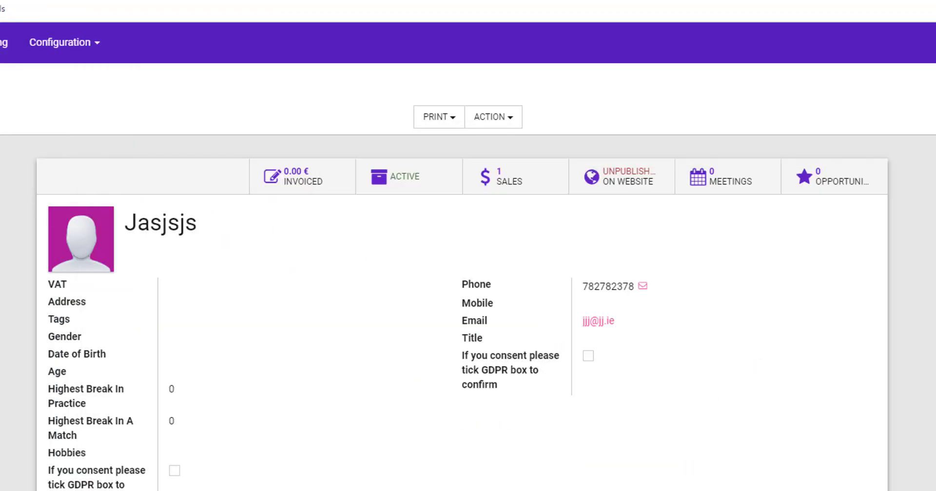
{"action": "left_click", "coordinate": [17, 30]}
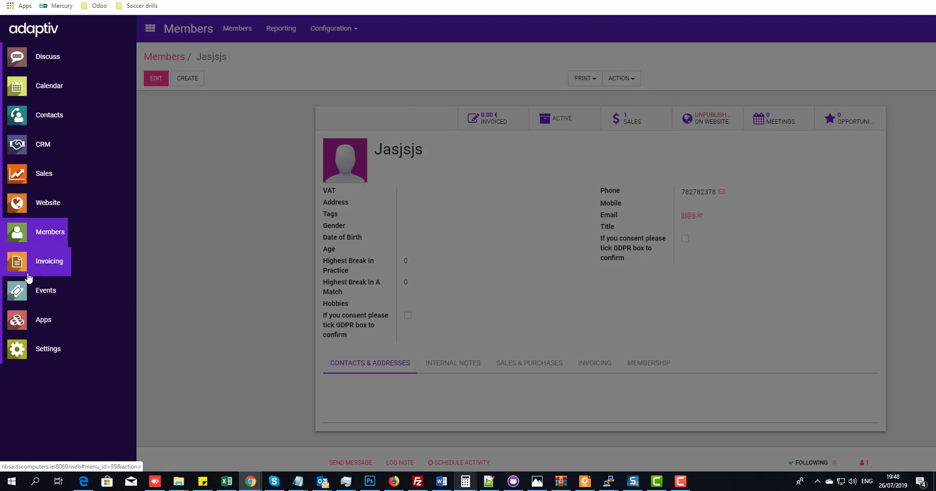
{"action": "left_click", "coordinate": [30, 204]}
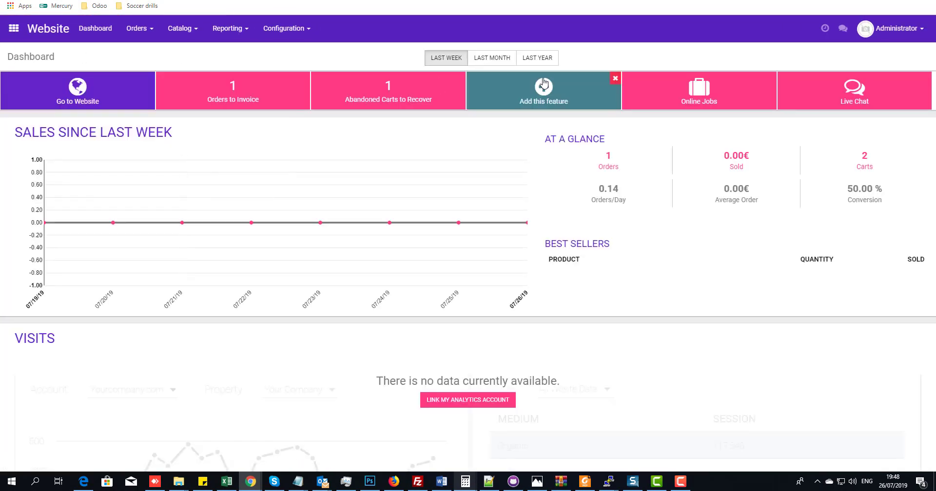
- Edit the website's Registration page and drop a Text-Image block above the form
{"action": "left_click", "coordinate": [77, 97]}
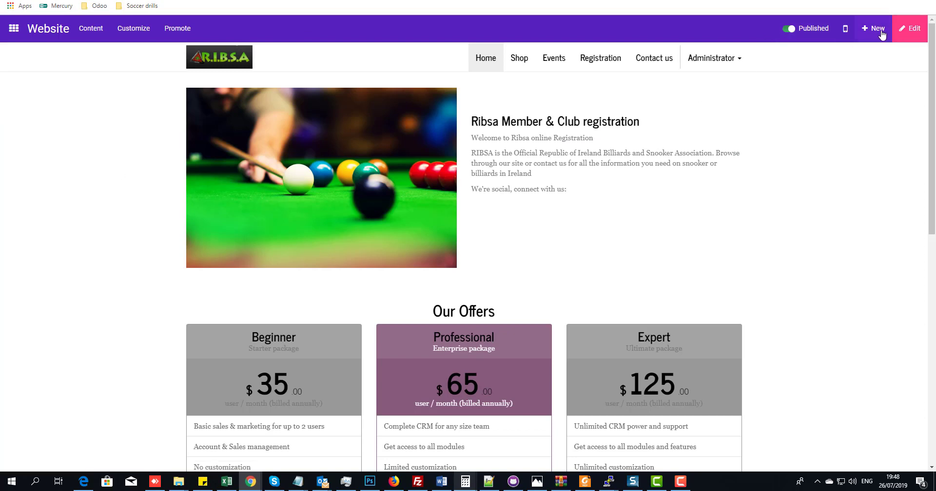
{"action": "left_click", "coordinate": [909, 33]}
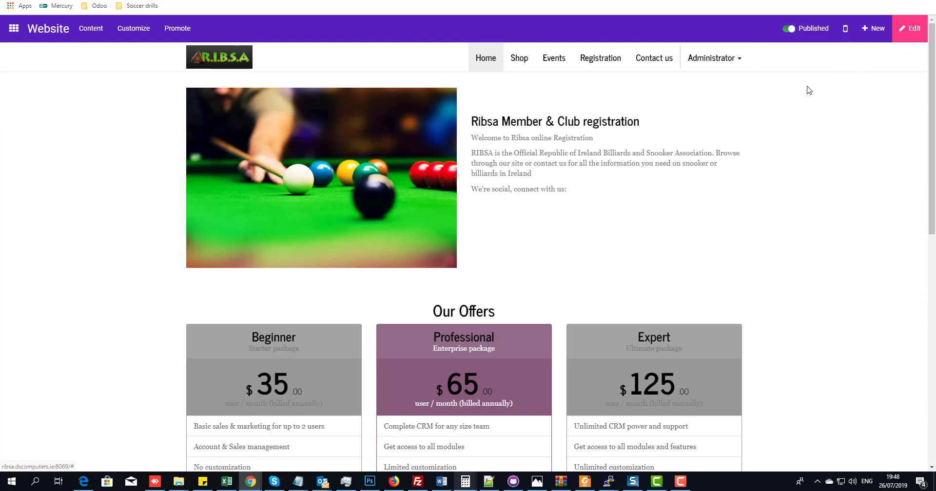
{"action": "left_click", "coordinate": [593, 65]}
{"action": "left_click", "coordinate": [910, 28]}
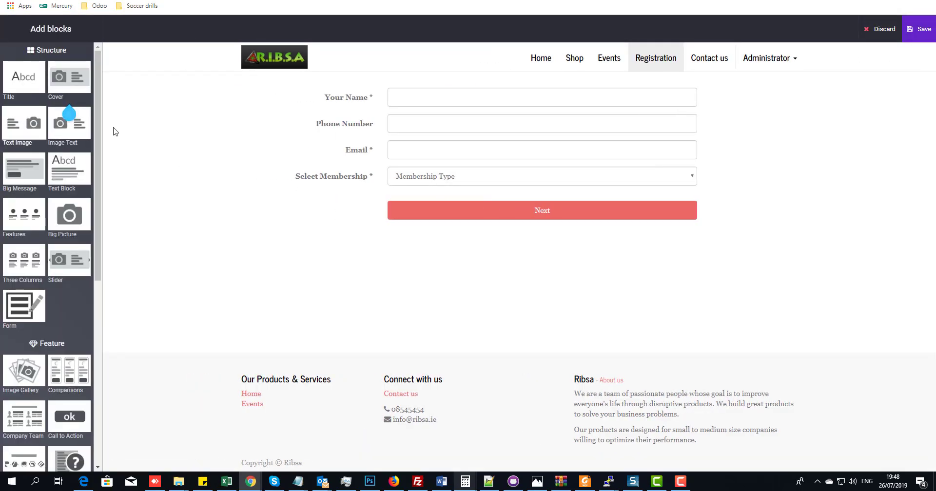
{"action": "left_click_drag", "start_coordinate": [113, 132], "coordinate": [374, 86]}
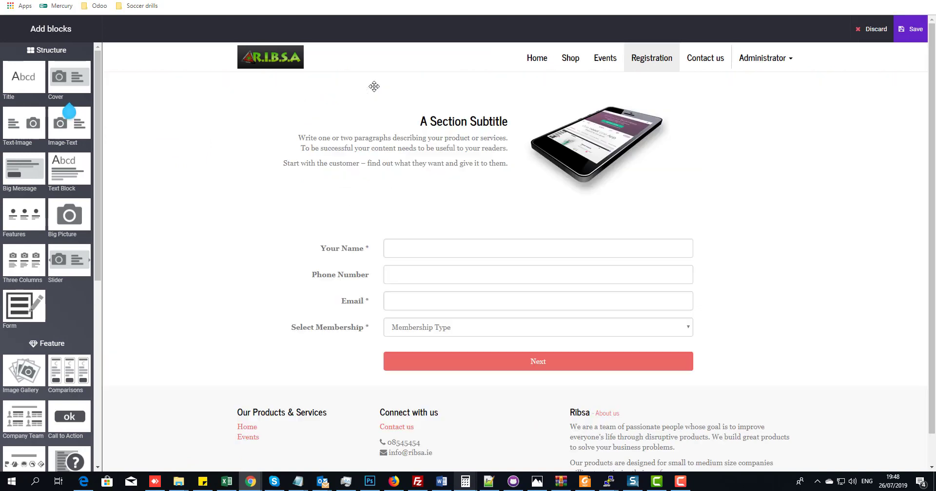
- Title the block 'Player registration' and replace its phone image with the snooker photo
{"action": "triple_click", "coordinate": [436, 124]}
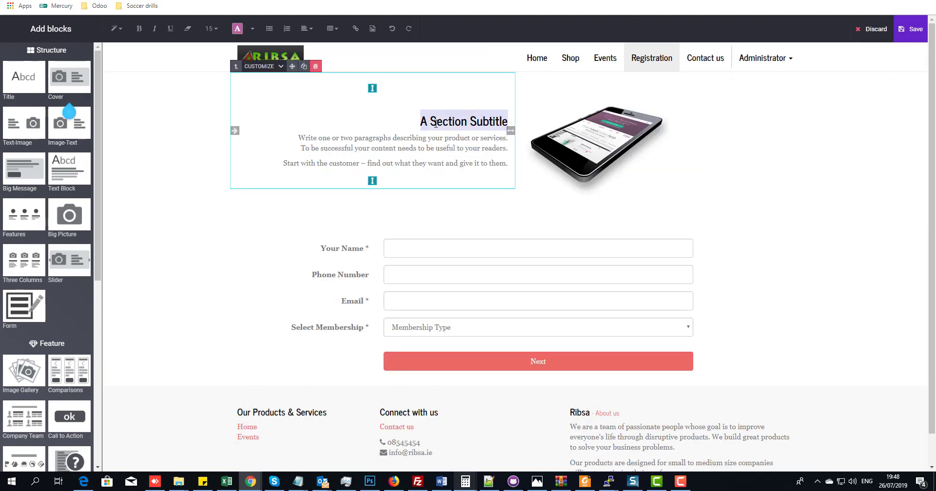
{"action": "type", "text": "Player "}
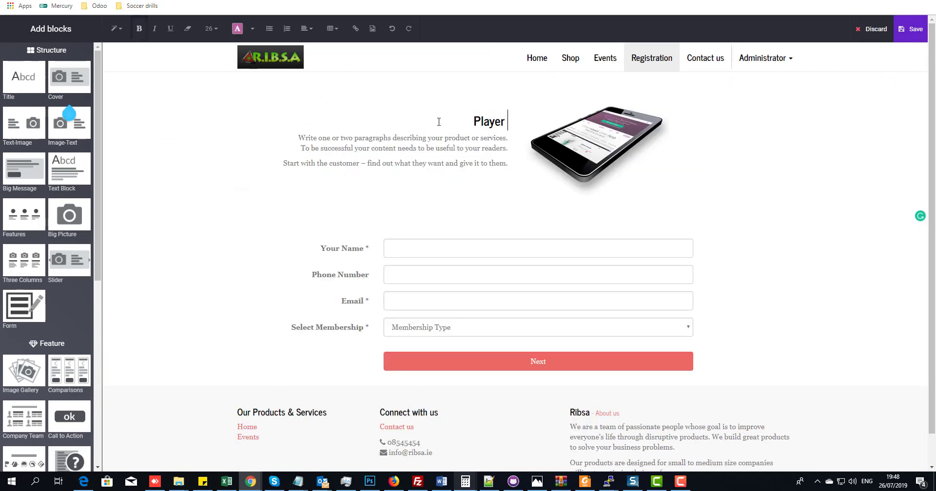
{"action": "type", "text": "registrat"}
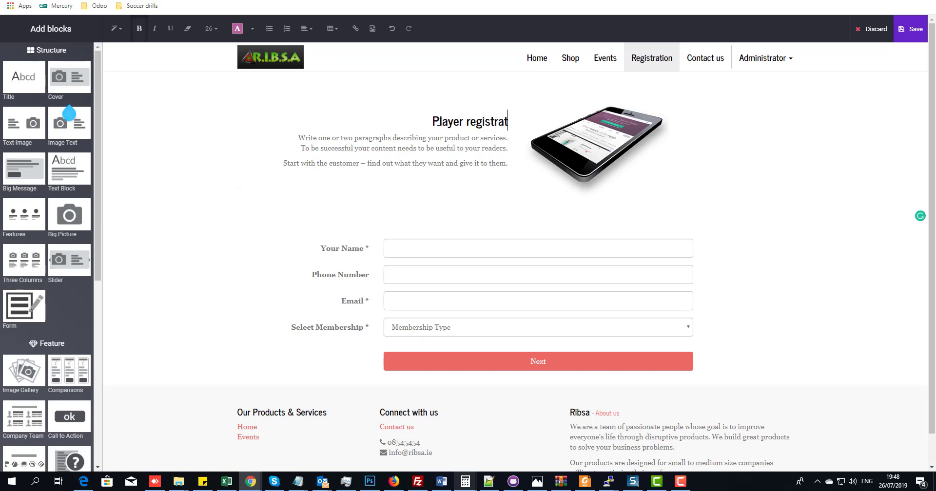
{"action": "type", "text": "ion"}
{"action": "left_click", "coordinate": [605, 132]}
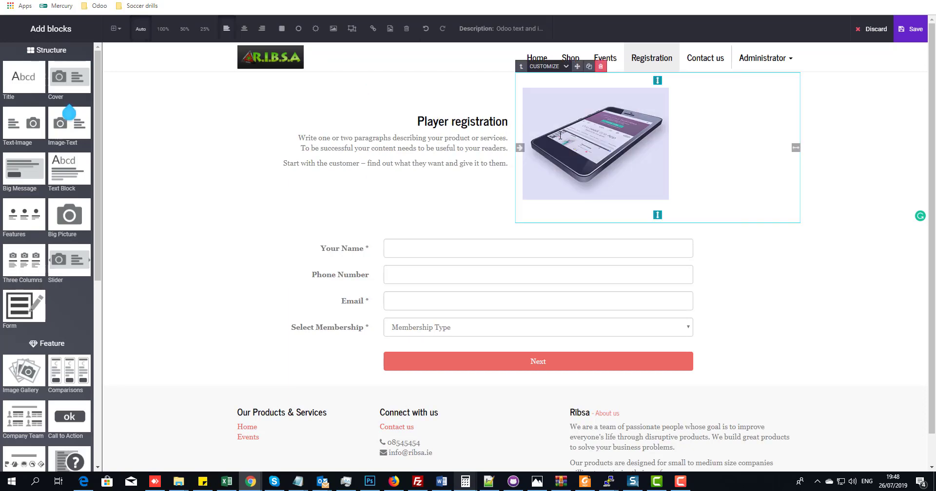
{"action": "double_click", "coordinate": [604, 131]}
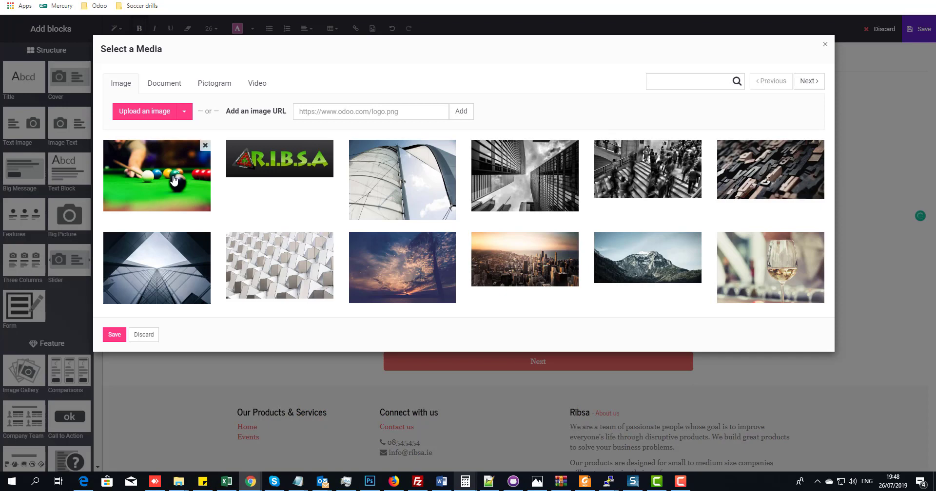
{"action": "left_click", "coordinate": [174, 181]}
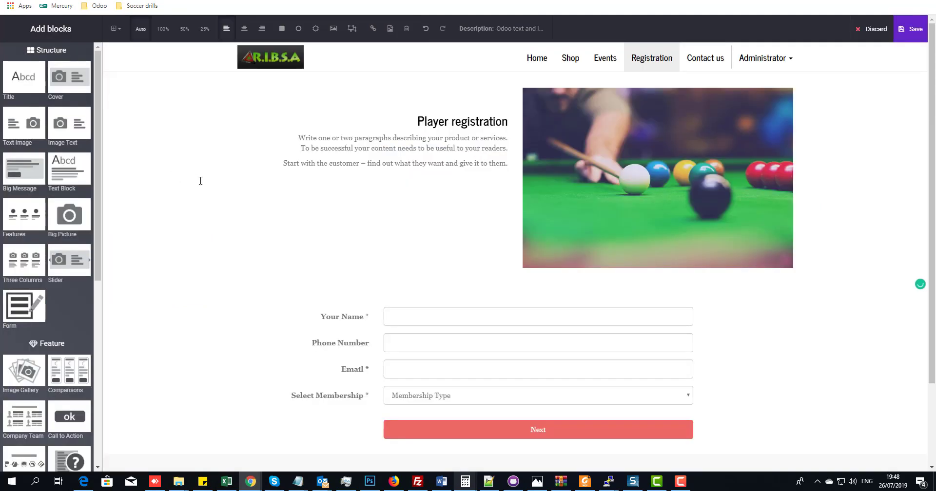
{"action": "left_click", "coordinate": [451, 205]}
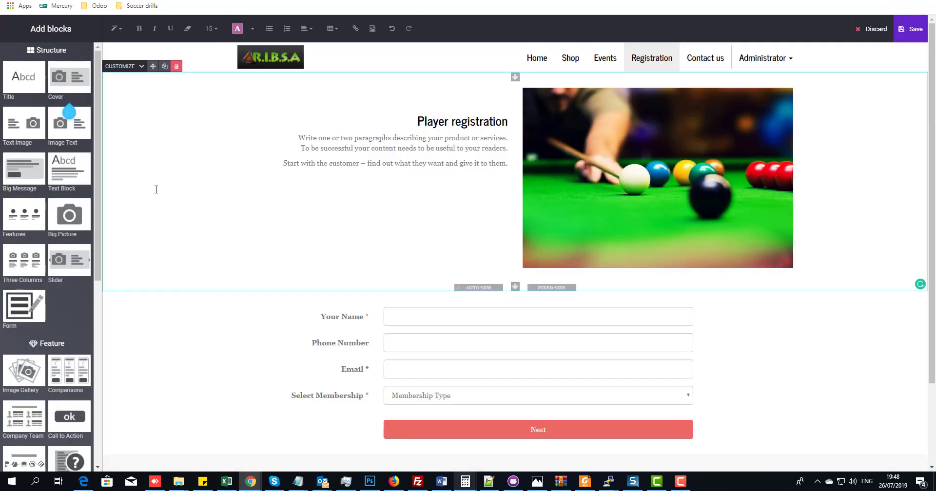
- Add and then delete a Feature Grid block, and save the Registration page with its Player registration section
{"action": "left_click_drag", "start_coordinate": [95, 110], "coordinate": [79, 300]}
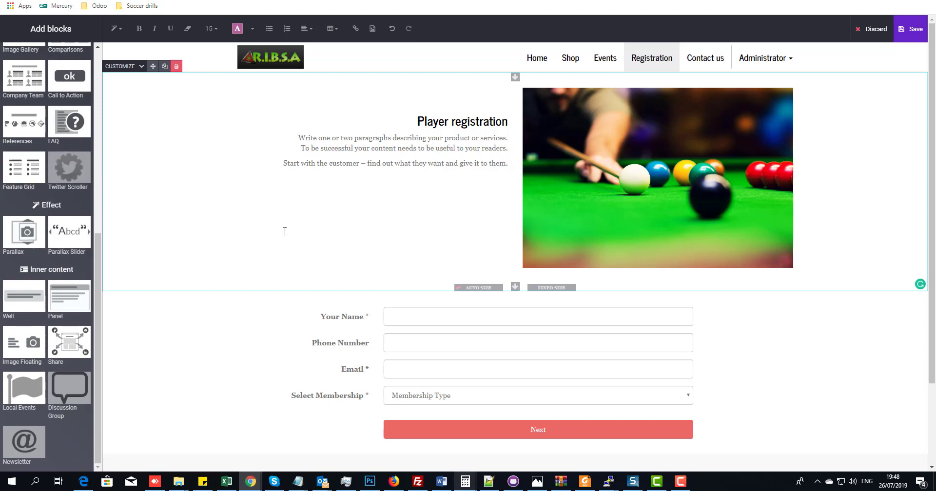
{"action": "mouse_move", "coordinate": [65, 172]}
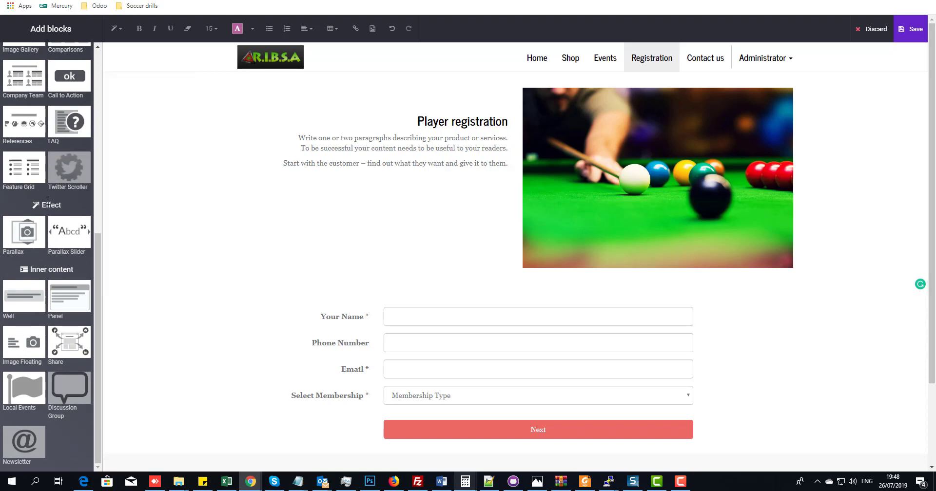
{"action": "left_click_drag", "start_coordinate": [23, 170], "coordinate": [412, 217]}
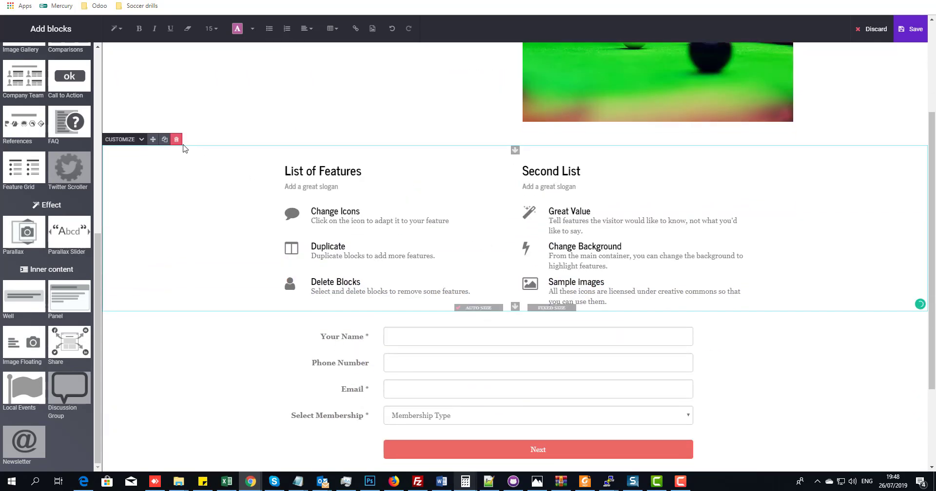
{"action": "left_click", "coordinate": [176, 140]}
{"action": "scroll", "coordinate": [422, 261], "scroll_direction": "up", "scroll_amount": 2}
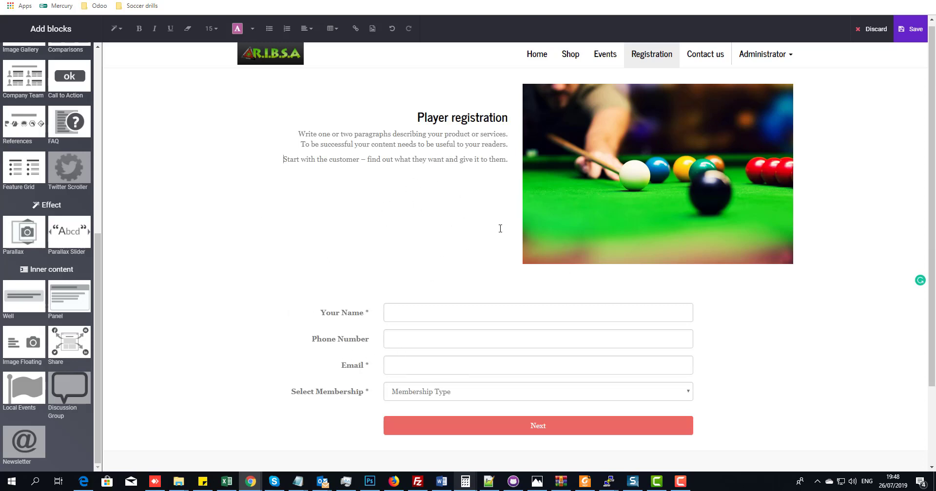
{"action": "left_click", "coordinate": [911, 29]}
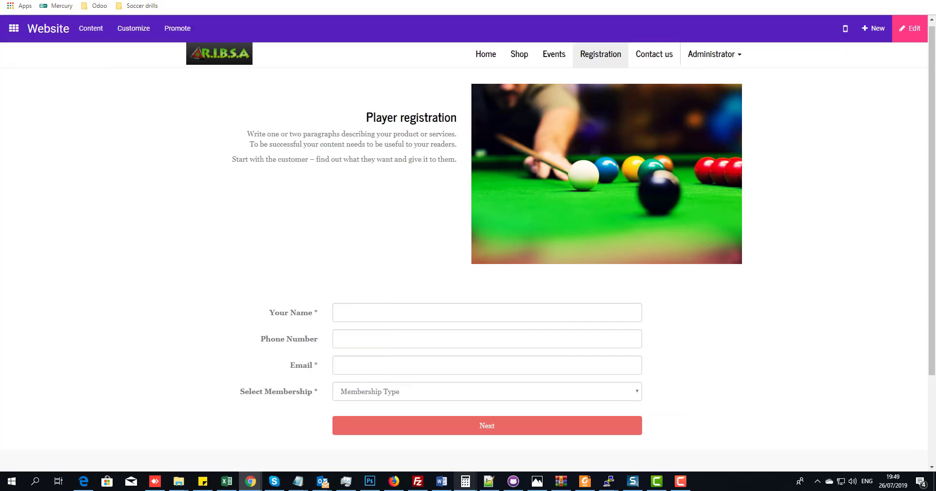
- Compare the Player registration heading in the other browser window, viewed full-screen
{"action": "left_click_drag", "start_coordinate": [935, 3], "coordinate": [242, 48]}
{"action": "key", "text": "F11"}
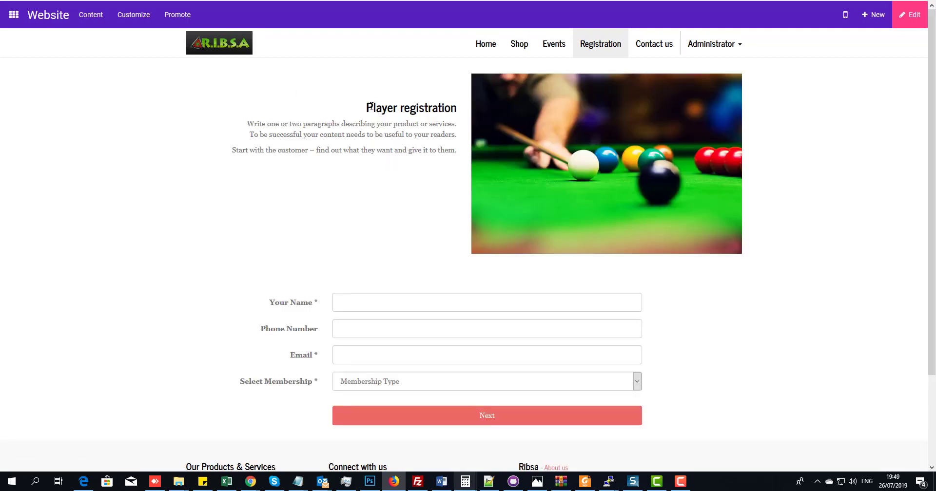
{"action": "left_click_drag", "start_coordinate": [371, 107], "coordinate": [436, 111]}
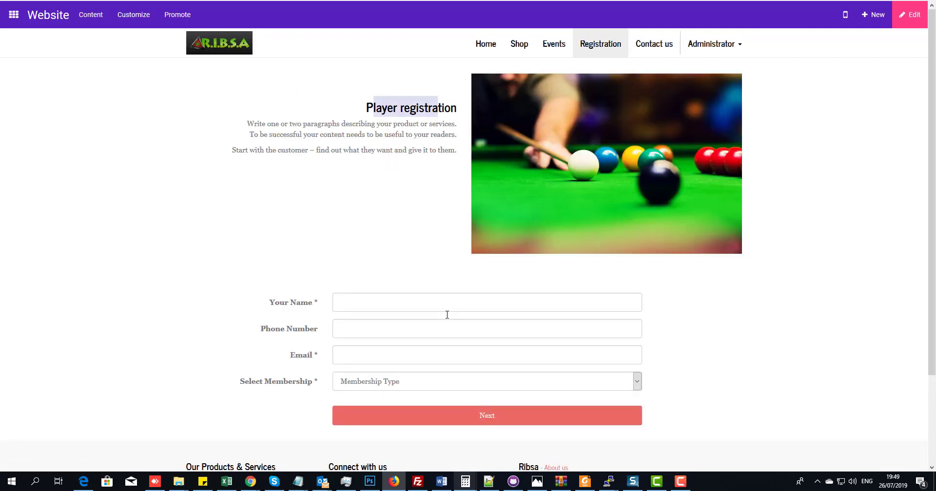
{"action": "left_click", "coordinate": [426, 185]}
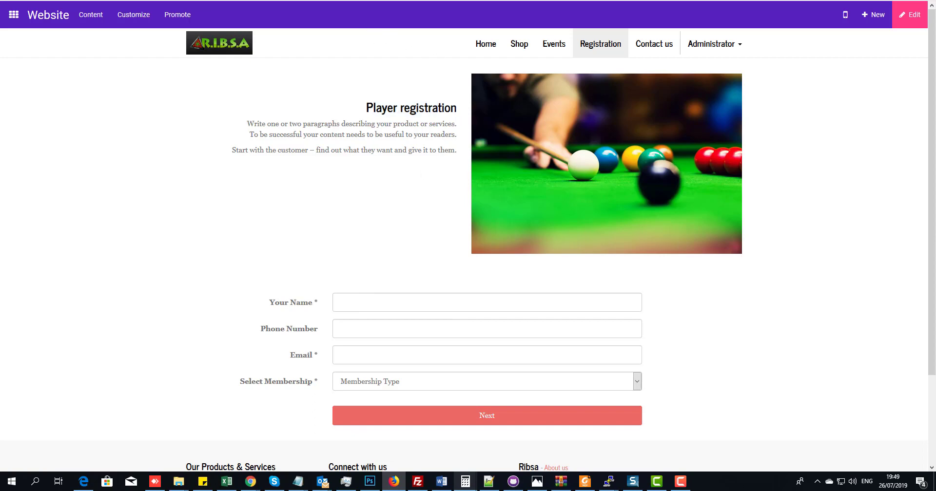
{"action": "left_click_drag", "start_coordinate": [441, 0], "coordinate": [935, 0]}
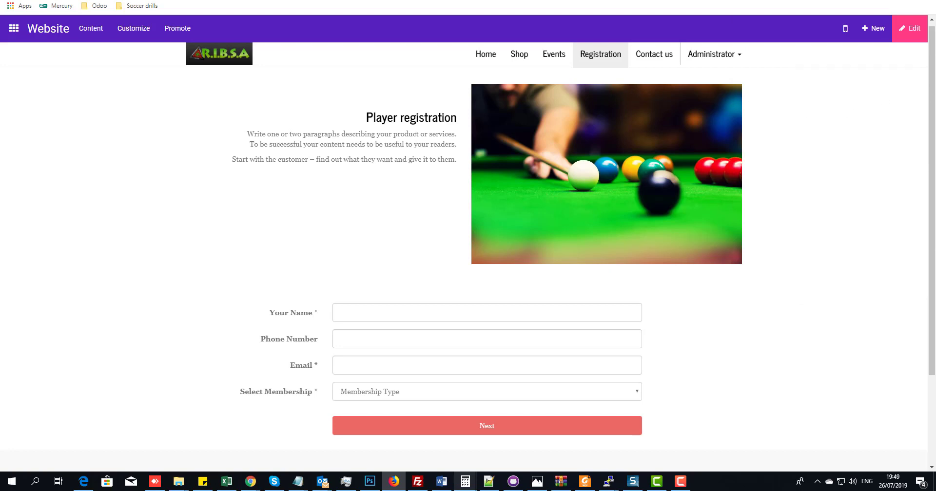
{"action": "left_click_drag", "start_coordinate": [935, 90], "coordinate": [408, 20]}
{"action": "double_click", "coordinate": [409, 20]}
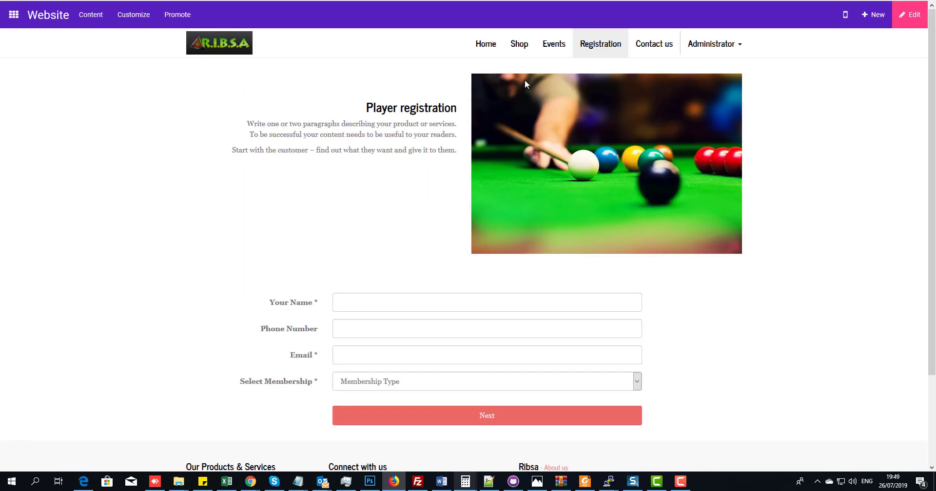
- Visit the site's Events page, then bring up the apps list
{"action": "left_click", "coordinate": [552, 45]}
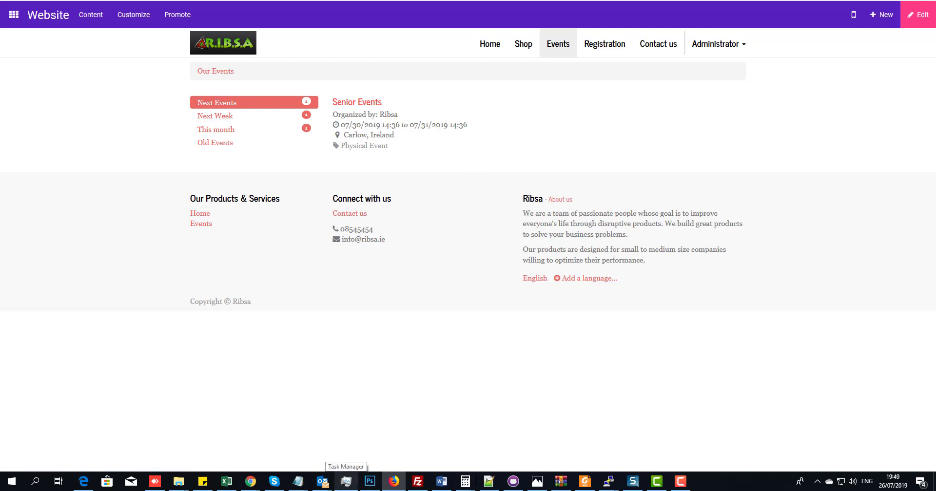
{"action": "left_click_drag", "start_coordinate": [488, 0], "coordinate": [935, 0]}
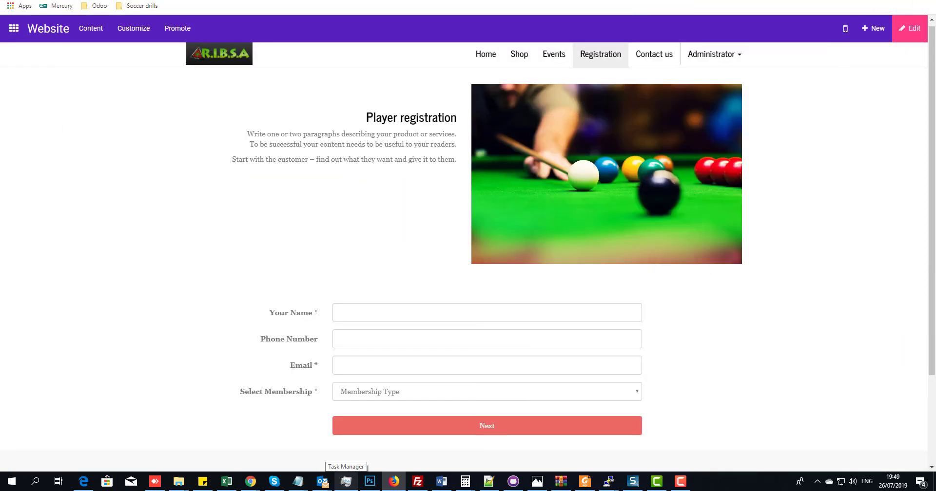
{"action": "left_click", "coordinate": [14, 28]}
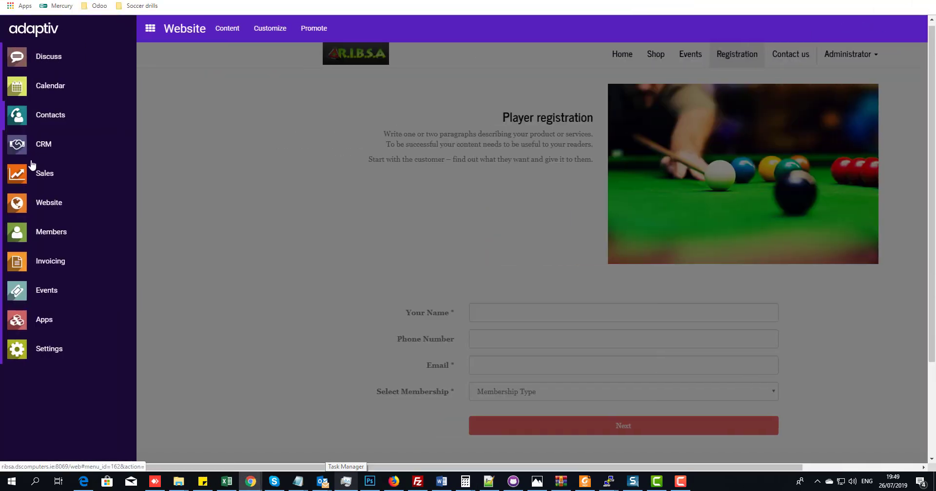
- Open the Senior Events record, check its attendee limits, and preview its badges before returning
{"action": "left_click", "coordinate": [27, 298]}
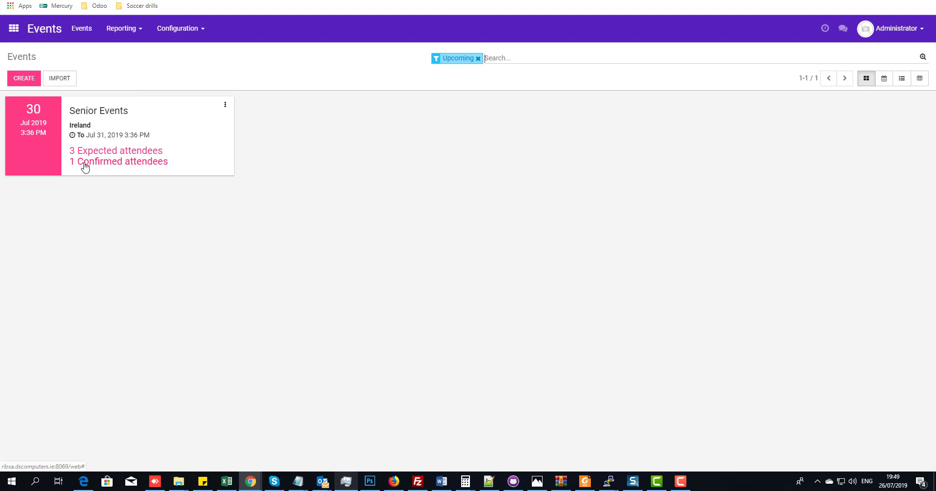
{"action": "left_click", "coordinate": [101, 109]}
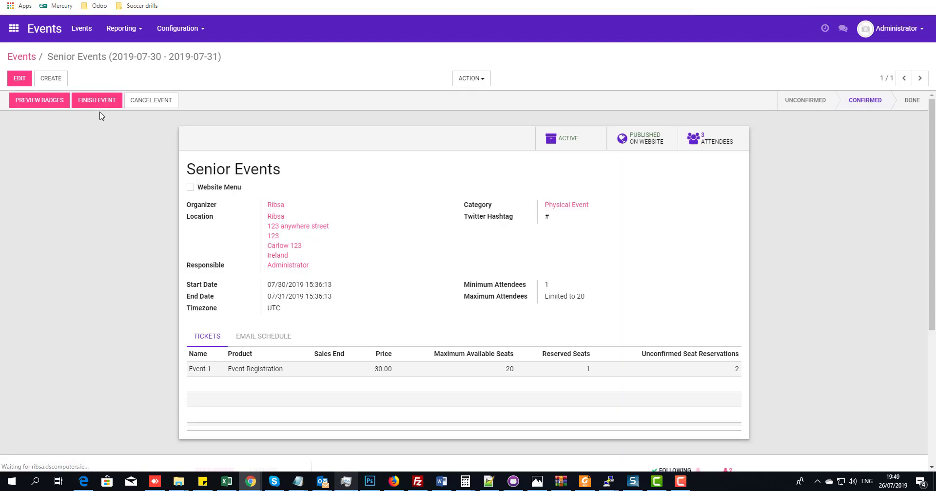
{"action": "scroll", "coordinate": [162, 193], "scroll_direction": "down", "scroll_amount": 1}
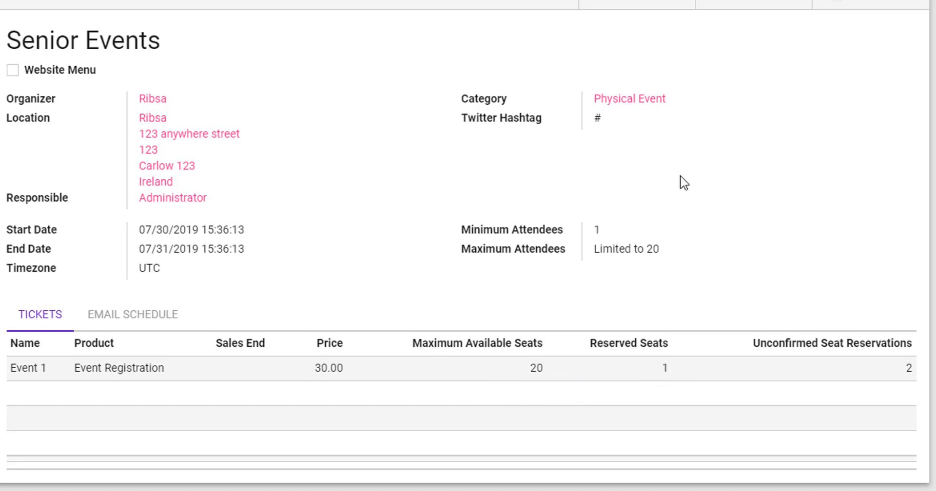
{"action": "left_click_drag", "start_coordinate": [602, 231], "coordinate": [660, 237]}
{"action": "scroll", "coordinate": [617, 240], "scroll_direction": "up", "scroll_amount": 2}
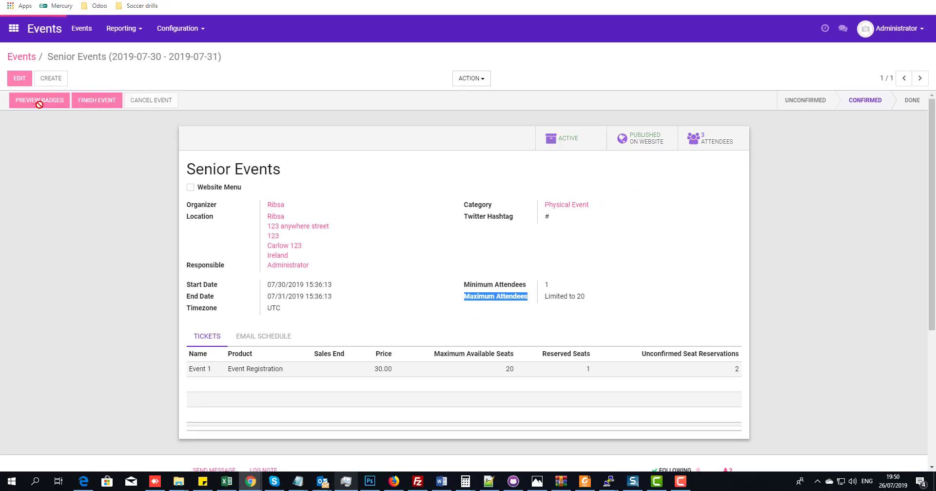
{"action": "left_click", "coordinate": [39, 101]}
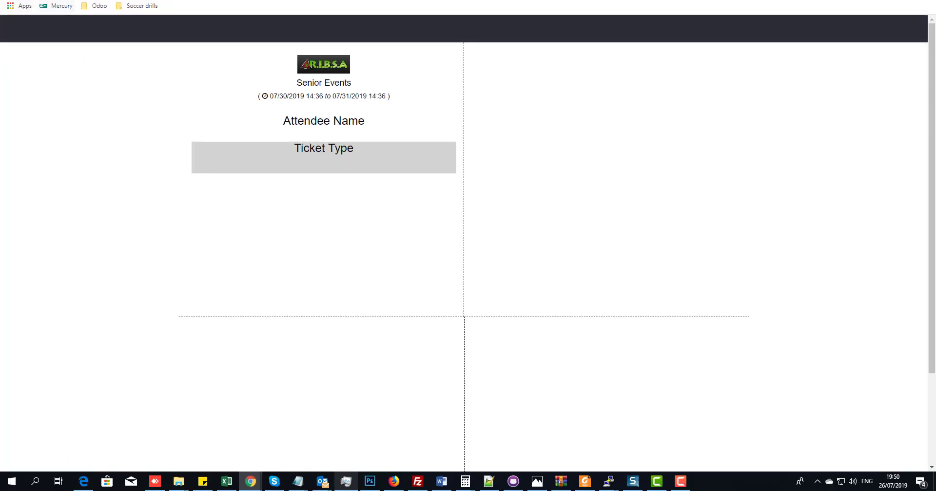
{"action": "key", "text": "ctrl+w"}
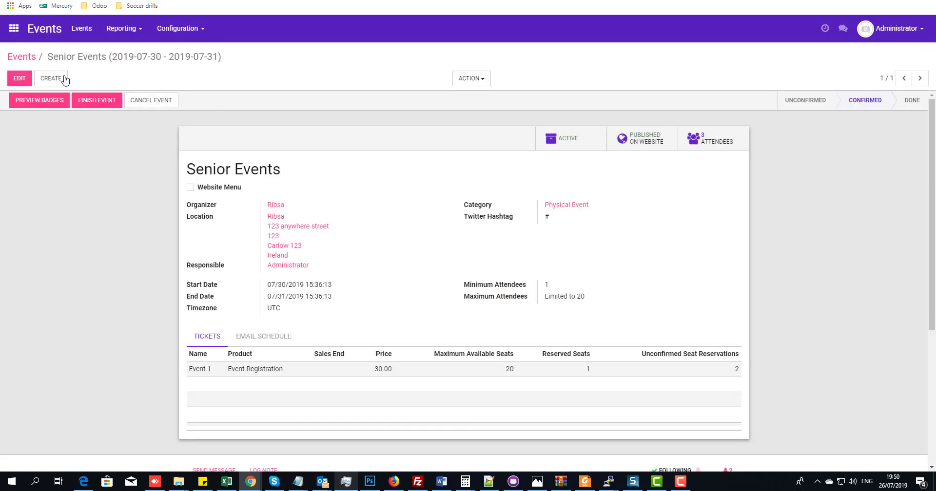
- Create a new event named 'test Event'
{"action": "left_click", "coordinate": [51, 78]}
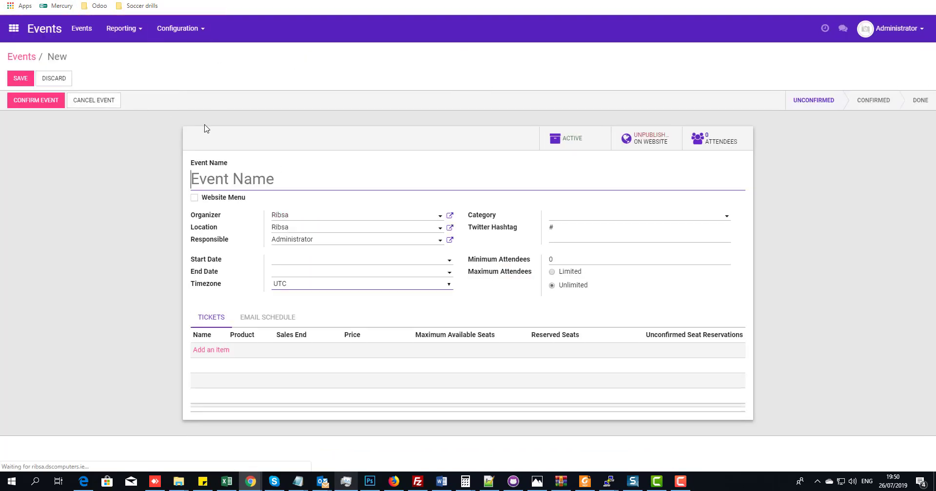
{"action": "left_click", "coordinate": [221, 180]}
{"action": "type", "text": "test Event"}
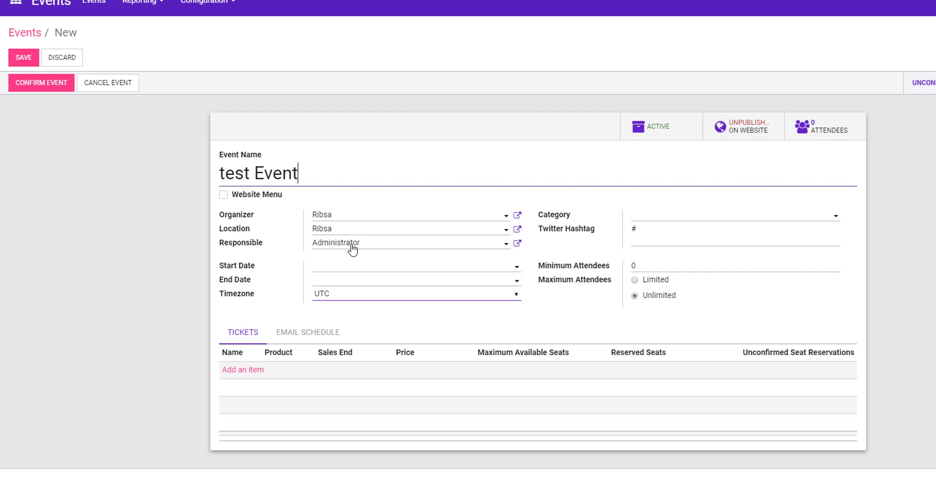
- Set the start date to 08/22/2019 and the end date to 07/27/2019
{"action": "left_click", "coordinate": [345, 267]}
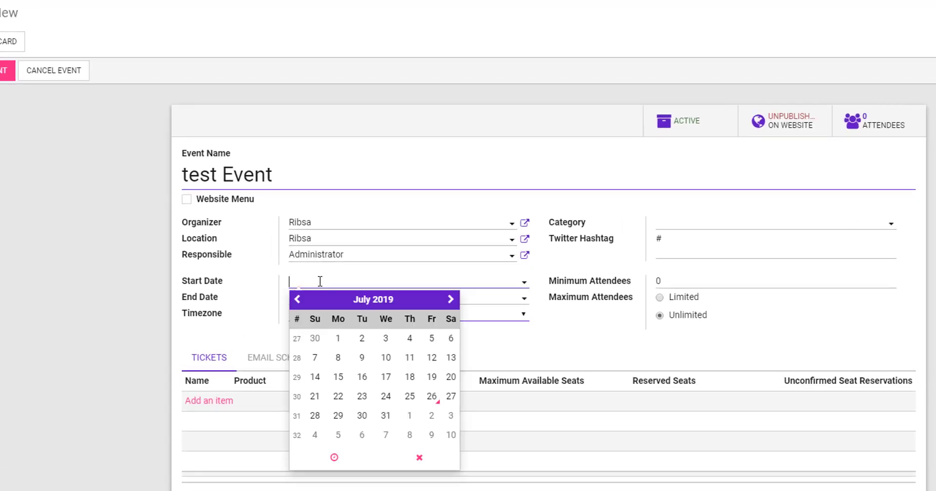
{"action": "left_click", "coordinate": [450, 299]}
{"action": "left_click", "coordinate": [409, 396]}
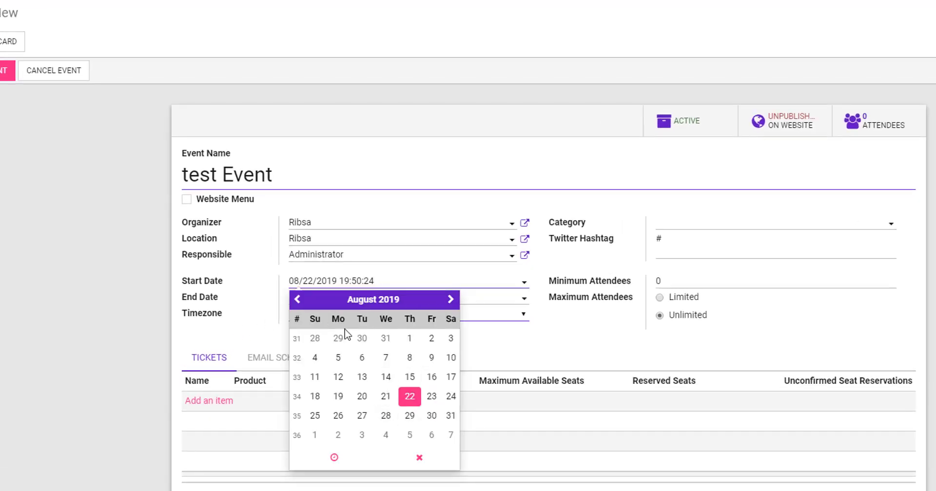
{"action": "left_click", "coordinate": [432, 399]}
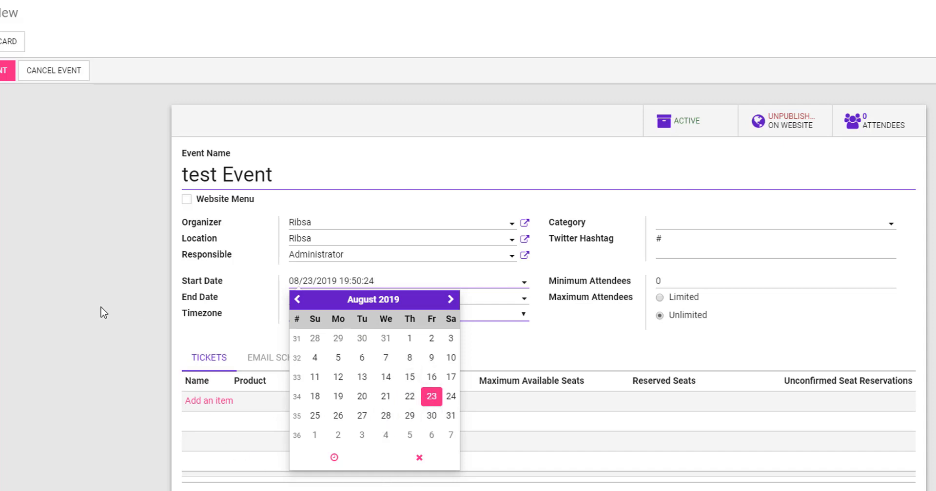
{"action": "left_click", "coordinate": [409, 396]}
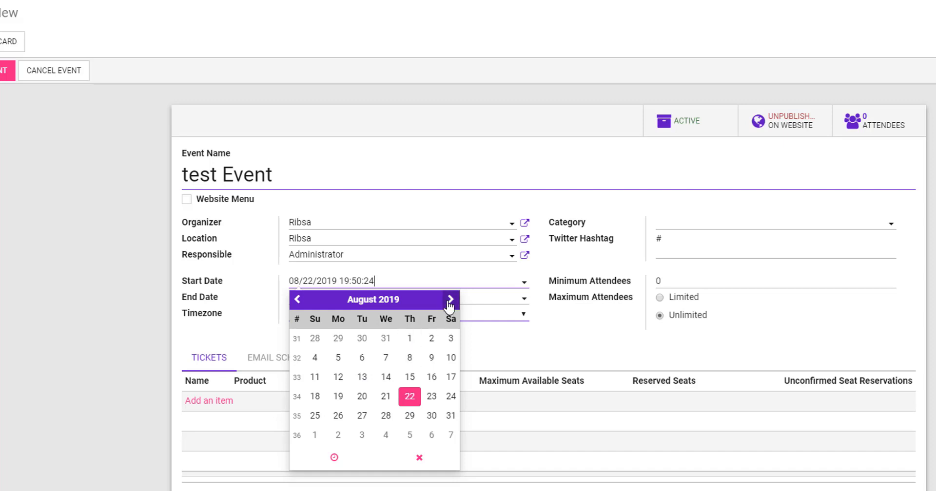
{"action": "left_click", "coordinate": [480, 297]}
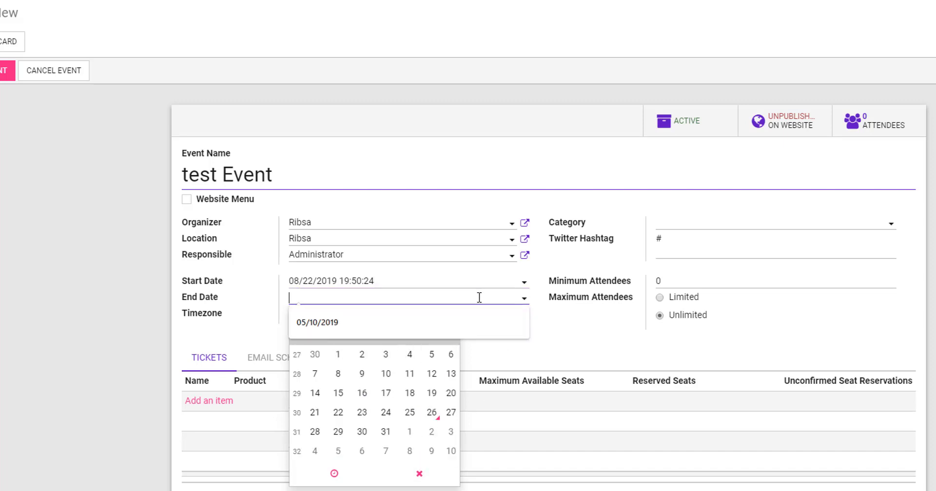
{"action": "left_click", "coordinate": [449, 415]}
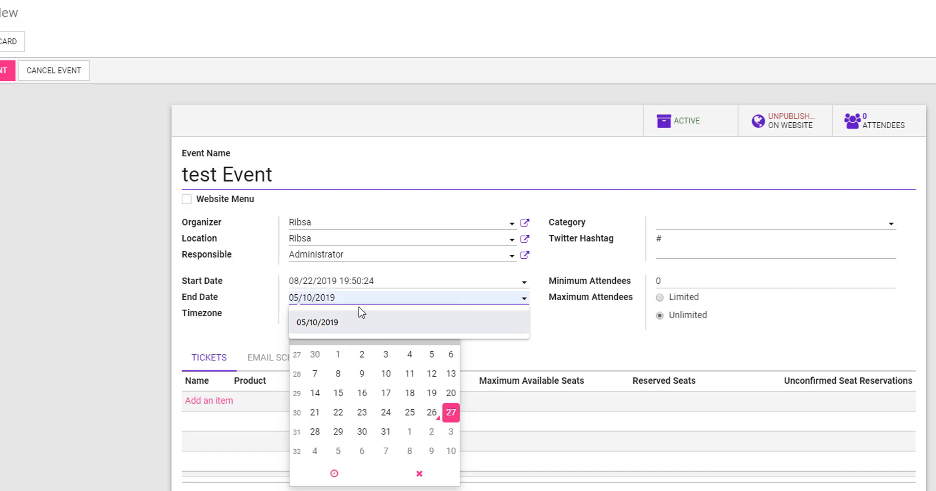
{"action": "key", "text": "Tab"}
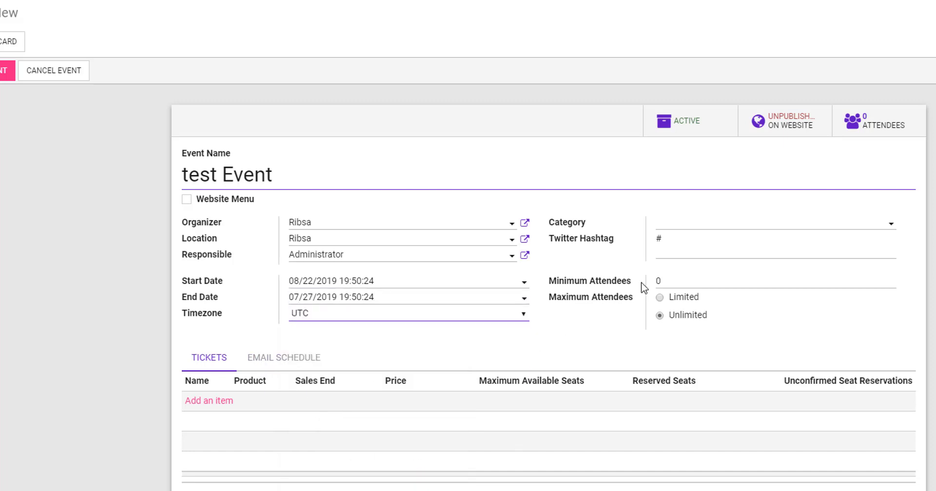
- Enter 11 minimum attendees and make the maximum attendees Limited
{"action": "key", "text": "Tab"}
{"action": "type", "text": "1"}
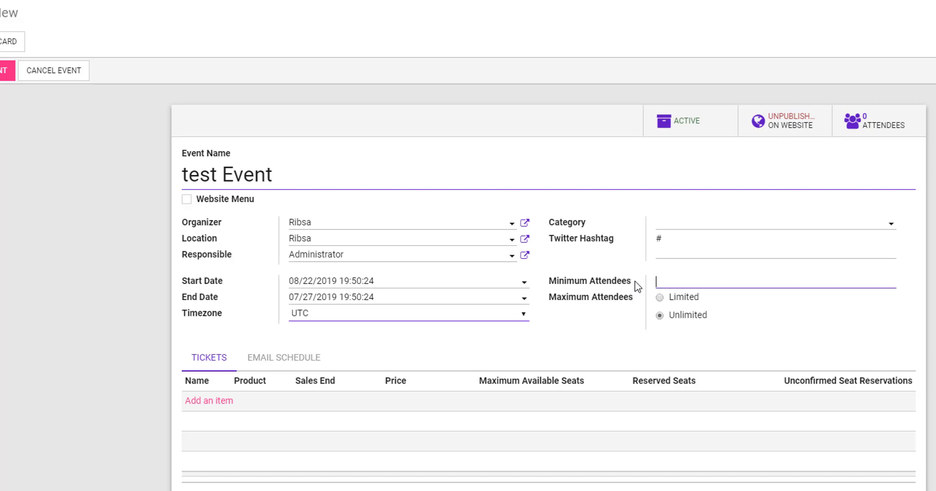
{"action": "type", "text": "1"}
{"action": "left_click", "coordinate": [660, 298]}
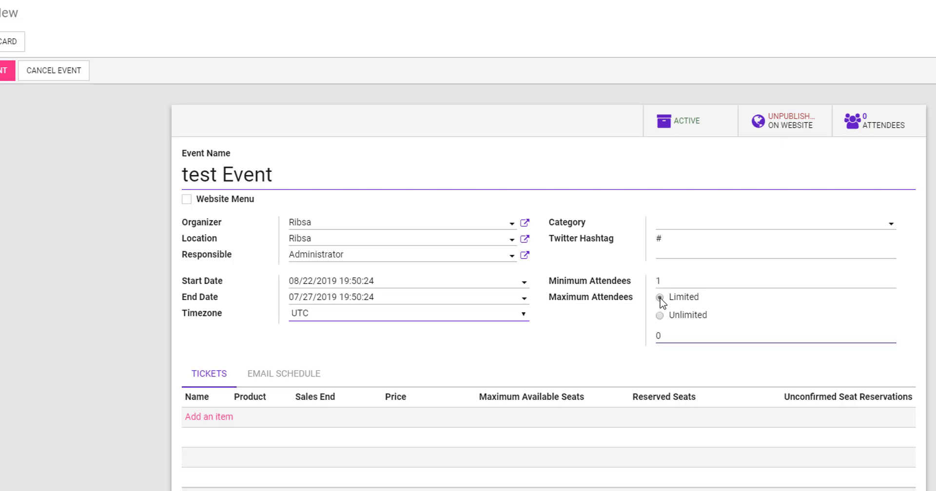
{"action": "left_click", "coordinate": [670, 335]}
- Set the category to Physical Event and glance at the email schedule and tickets
{"action": "left_click", "coordinate": [741, 227]}
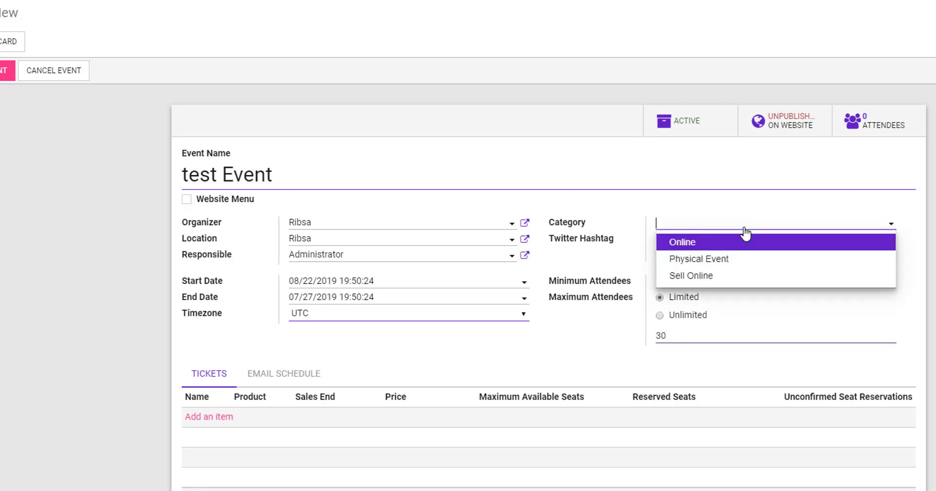
{"action": "left_click", "coordinate": [691, 263]}
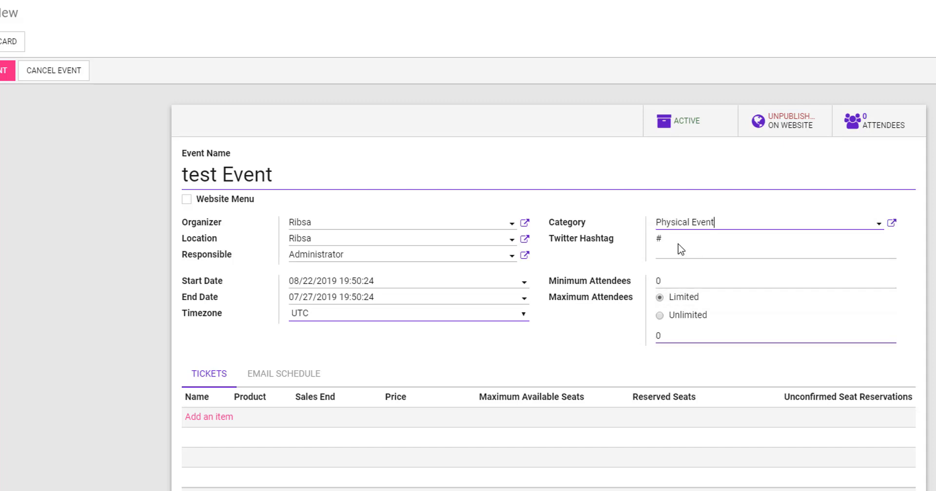
{"action": "left_click", "coordinate": [763, 234]}
{"action": "left_click", "coordinate": [597, 178]}
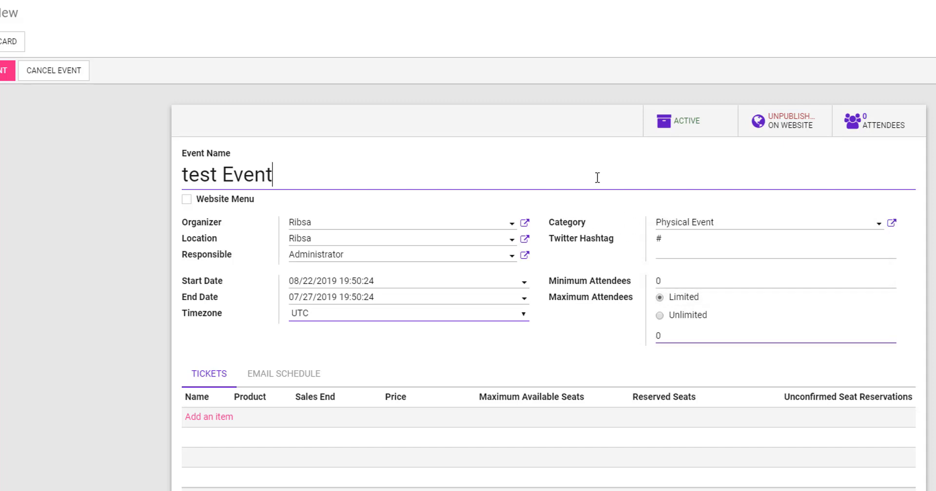
{"action": "left_click", "coordinate": [271, 379]}
{"action": "left_click", "coordinate": [205, 377]}
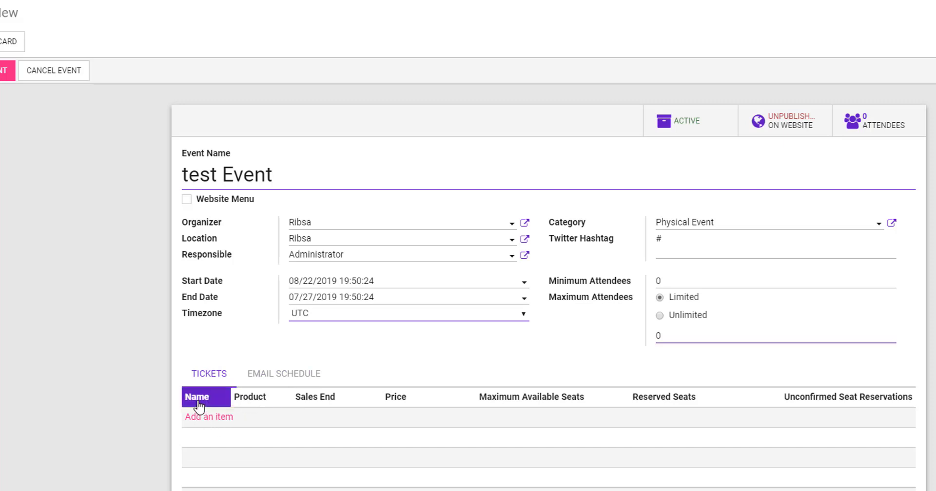
- Add a test Event ticket for Event Registration at 10.00 with 30 maximum available seats
{"action": "left_click", "coordinate": [218, 419]}
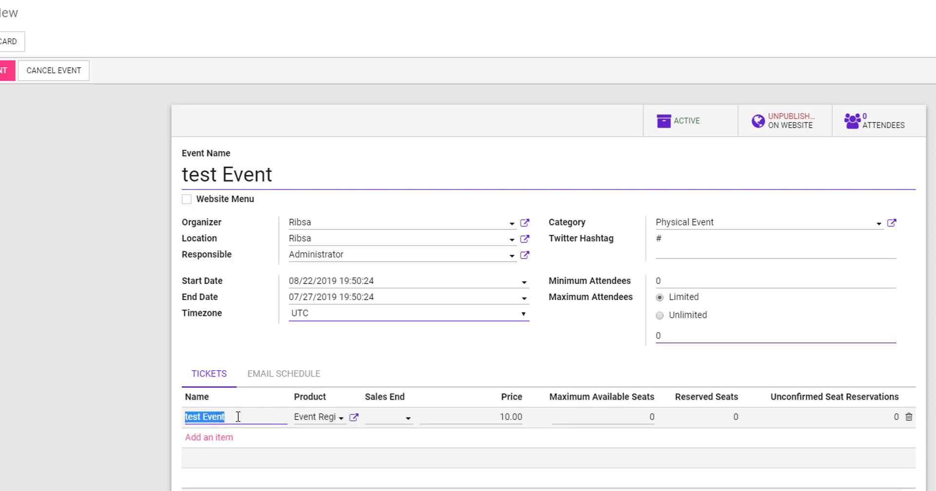
{"action": "left_click", "coordinate": [240, 416]}
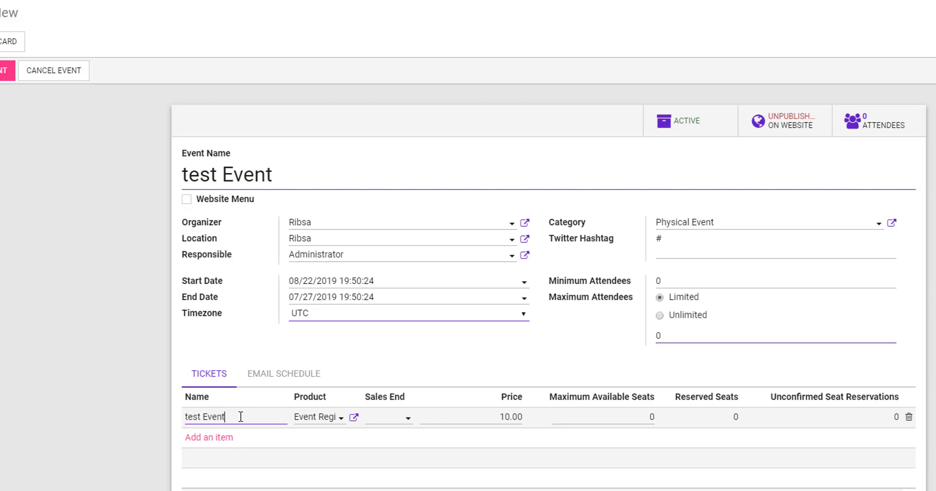
{"action": "left_click", "coordinate": [409, 422]}
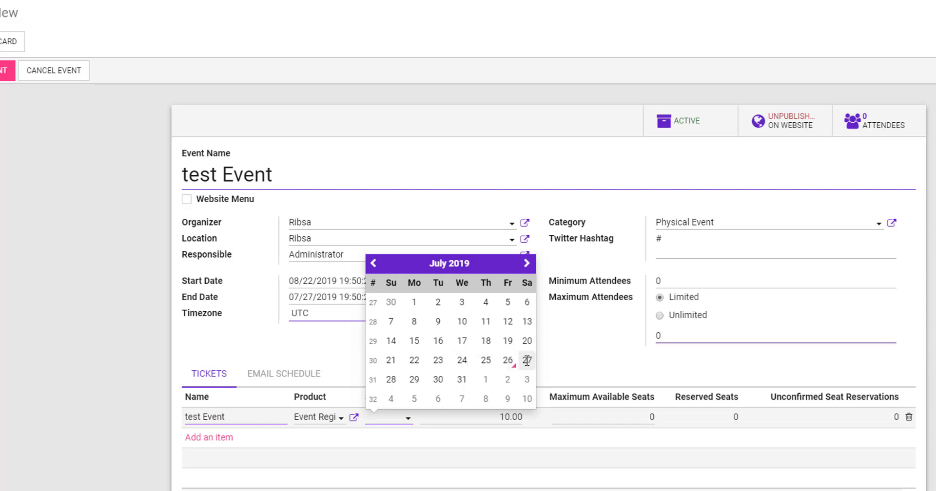
{"action": "left_click", "coordinate": [42, 415]}
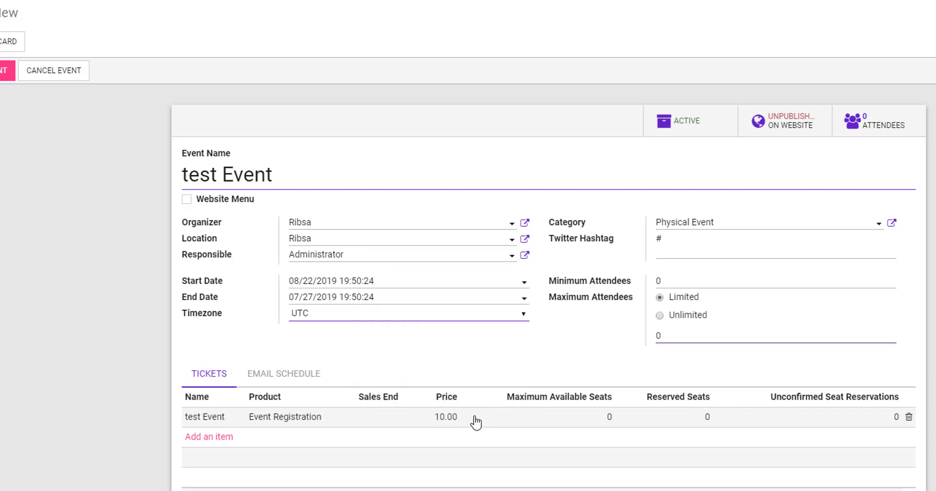
{"action": "left_click", "coordinate": [602, 418]}
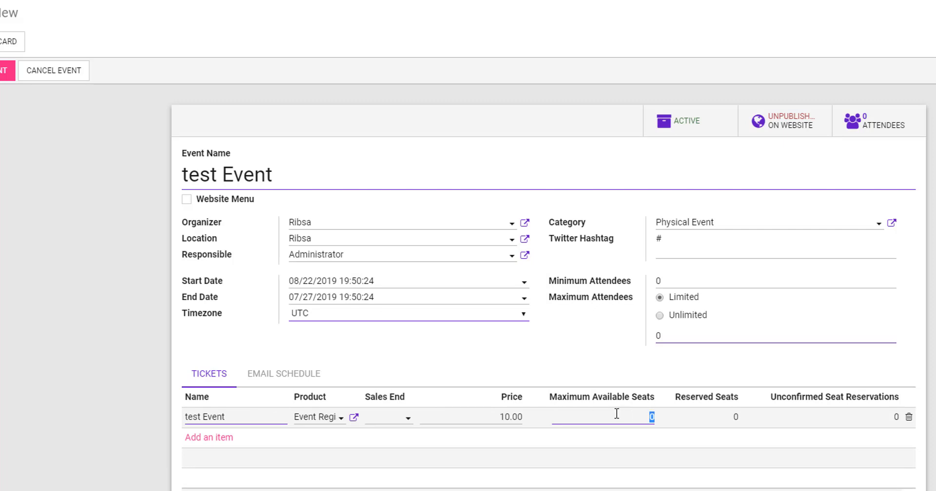
{"action": "left_click", "coordinate": [733, 426]}
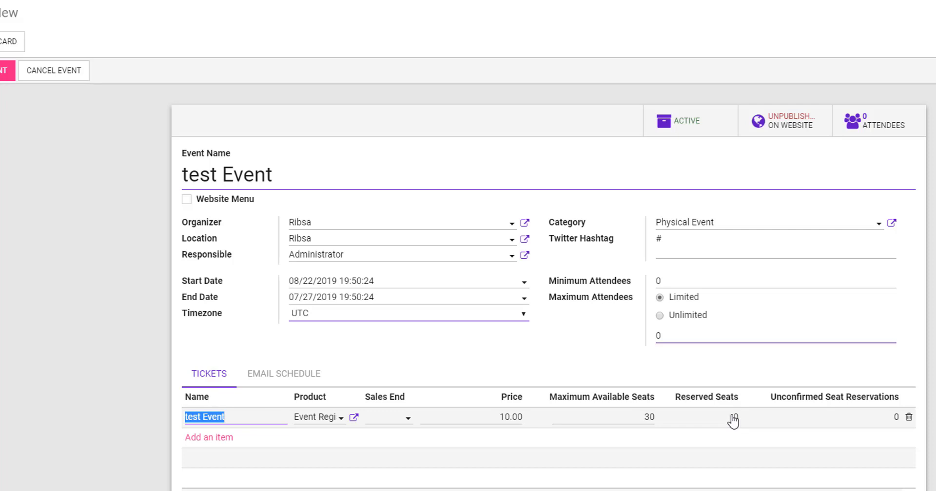
{"action": "left_click", "coordinate": [320, 464]}
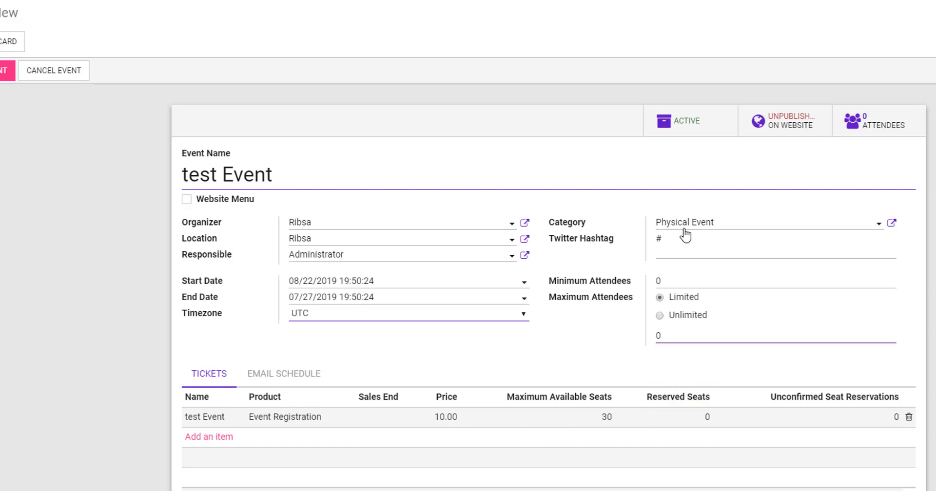
- Open the Event: Registration template from its row in the Email Schedule tab
{"action": "left_click", "coordinate": [284, 384]}
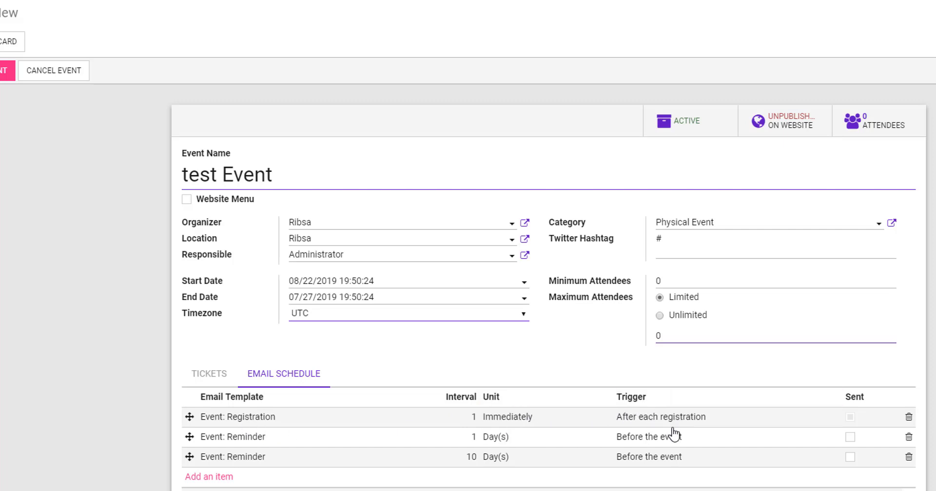
{"action": "left_click", "coordinate": [250, 418]}
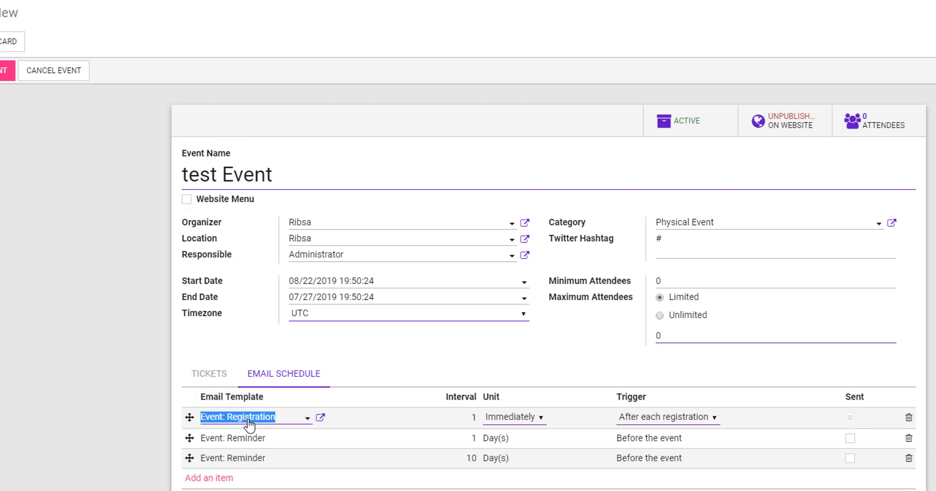
{"action": "left_click", "coordinate": [320, 419]}
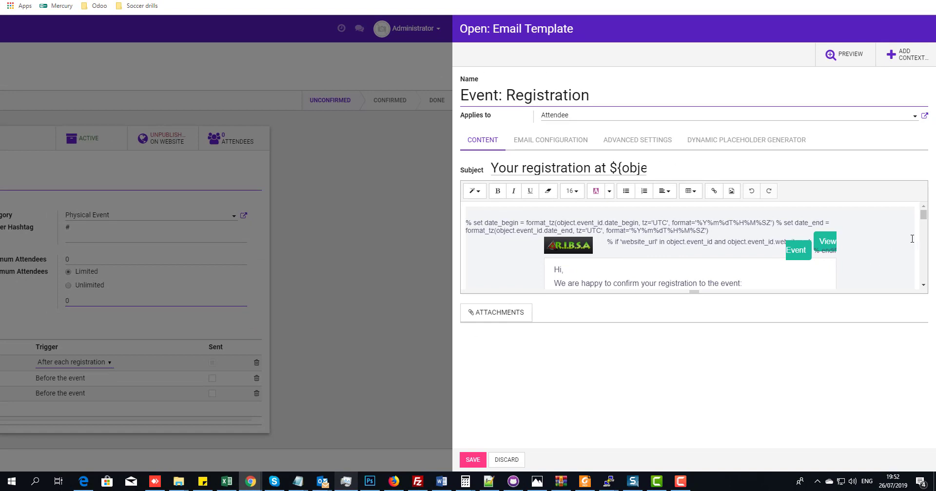
{"action": "mouse_move", "coordinate": [924, 216]}
{"action": "left_mouse_down"}
{"action": "mouse_move", "coordinate": [925, 280]}
{"action": "mouse_move", "coordinate": [924, 212]}
{"action": "left_mouse_up"}
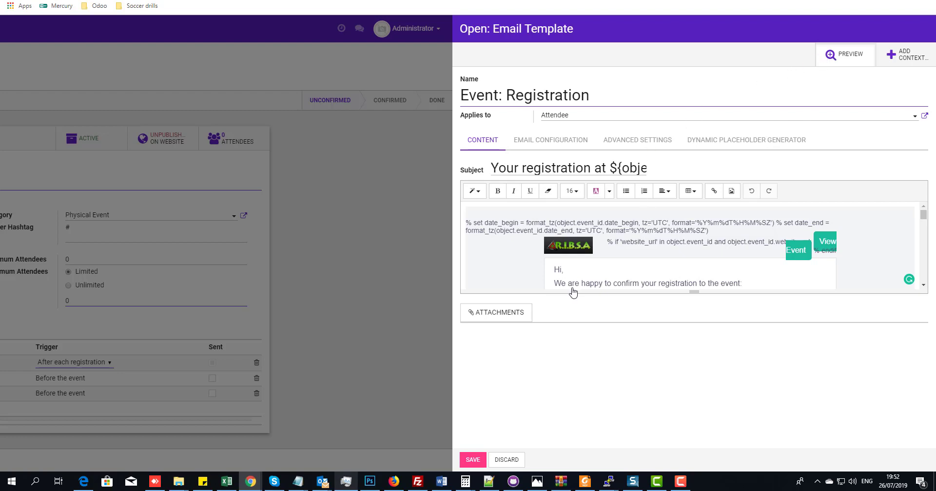
- Preview the Event: Registration email with sample data, close the preview, and save the template
{"action": "left_click", "coordinate": [845, 54]}
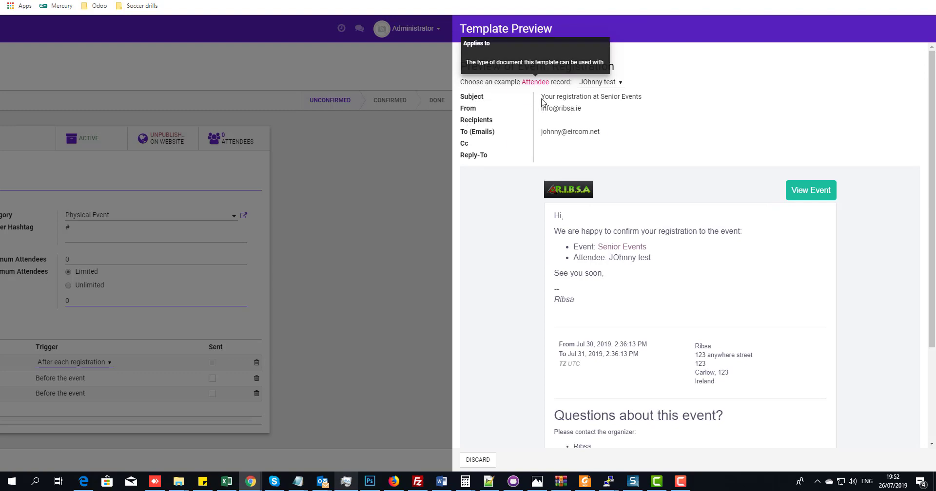
{"action": "left_click_drag", "start_coordinate": [545, 95], "coordinate": [629, 96]}
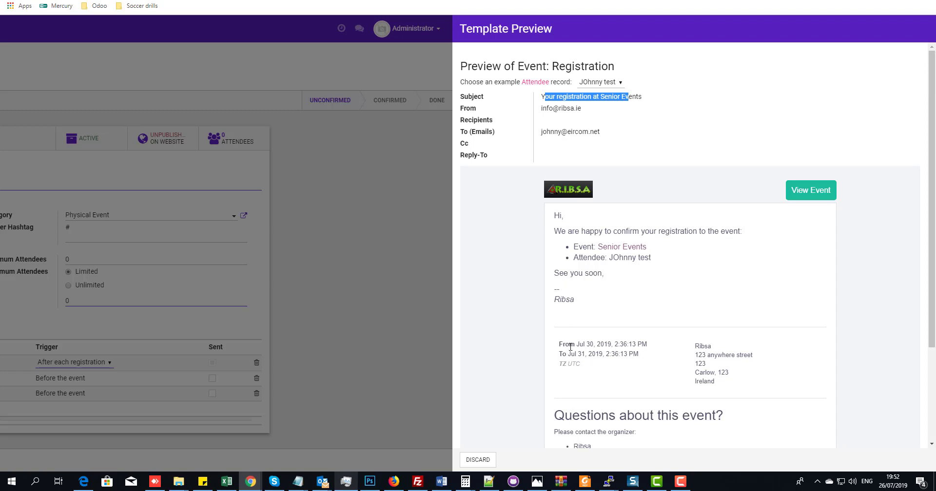
{"action": "scroll", "coordinate": [570, 346], "scroll_direction": "down", "scroll_amount": 3}
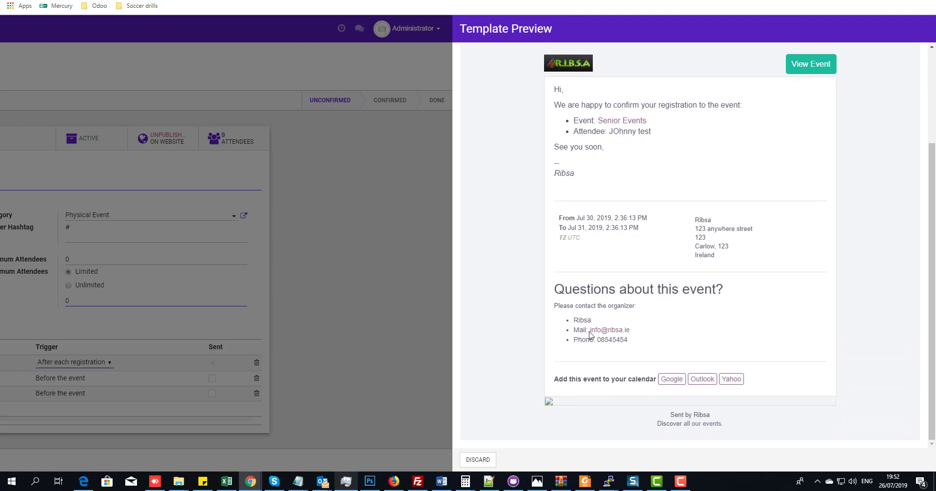
{"action": "scroll", "coordinate": [763, 235], "scroll_direction": "up", "scroll_amount": 3}
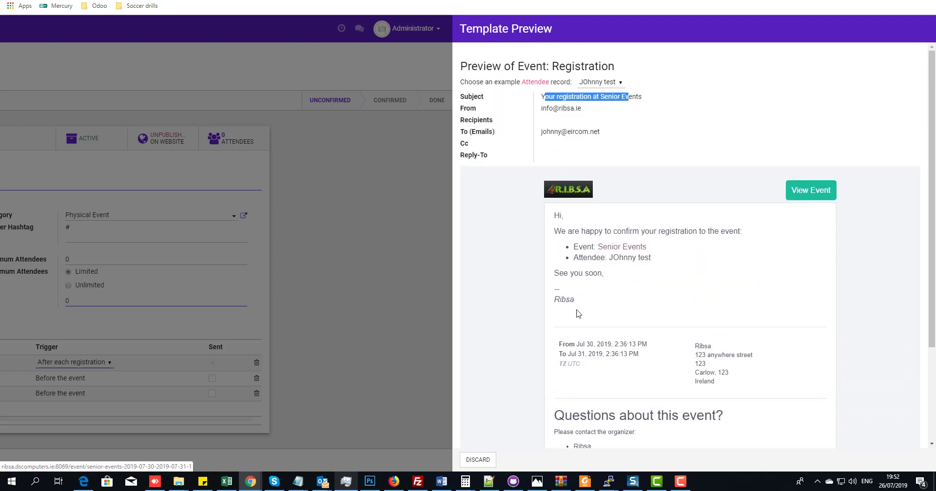
{"action": "left_click", "coordinate": [476, 460]}
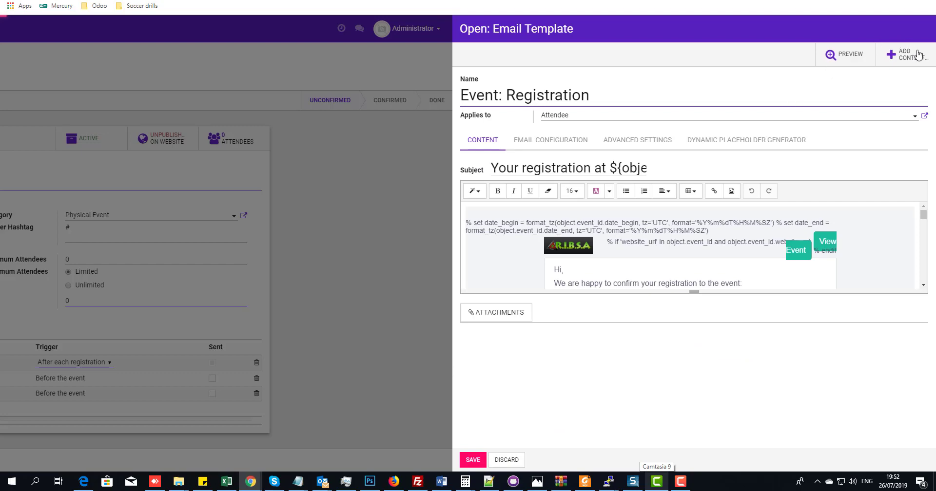
{"action": "left_click", "coordinate": [472, 460]}
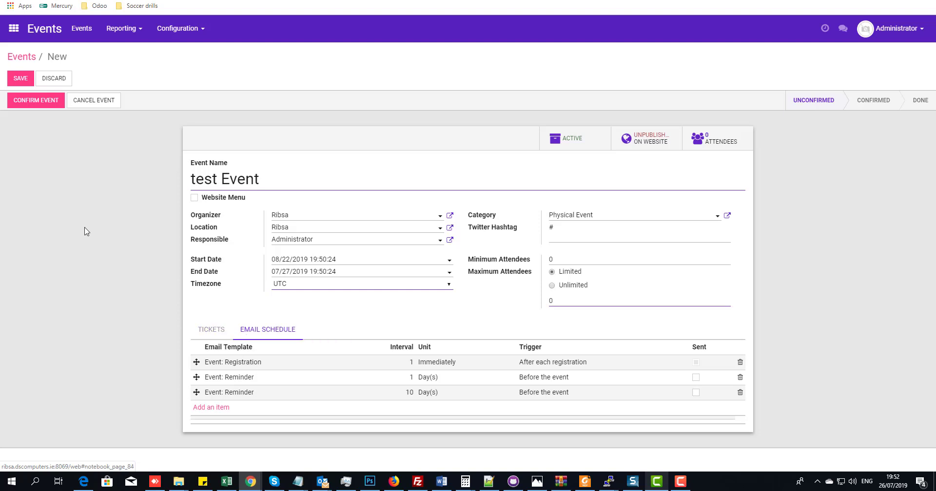
- Try confirming test Event, dismiss the closing-date validation error, and show the Tickets tab
{"action": "left_click", "coordinate": [33, 101]}
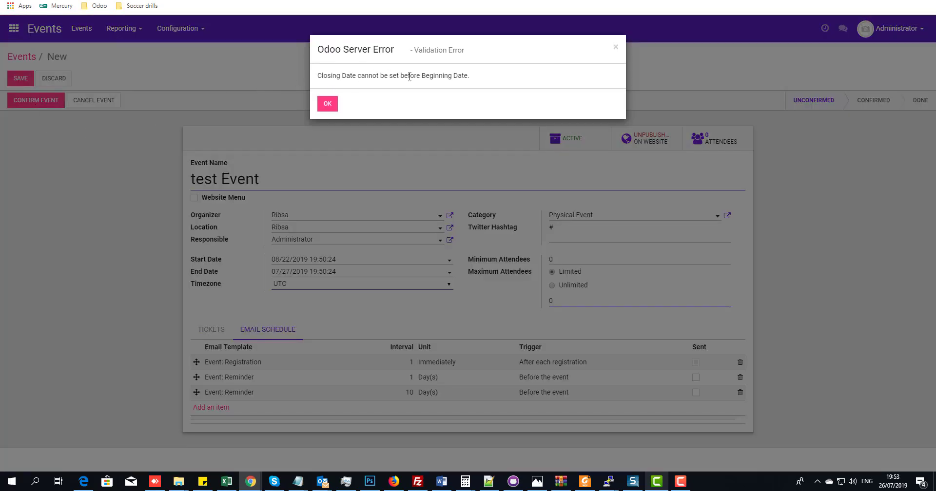
{"action": "left_click", "coordinate": [328, 103]}
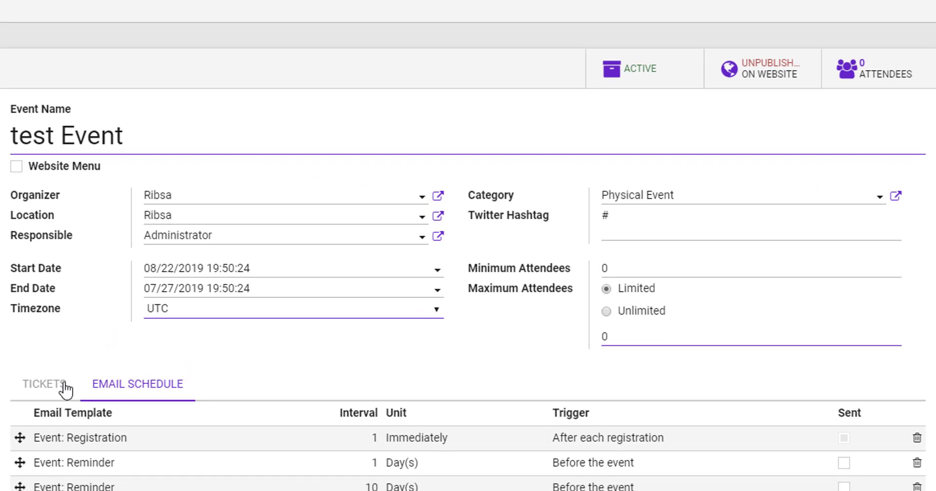
{"action": "left_click", "coordinate": [215, 330]}
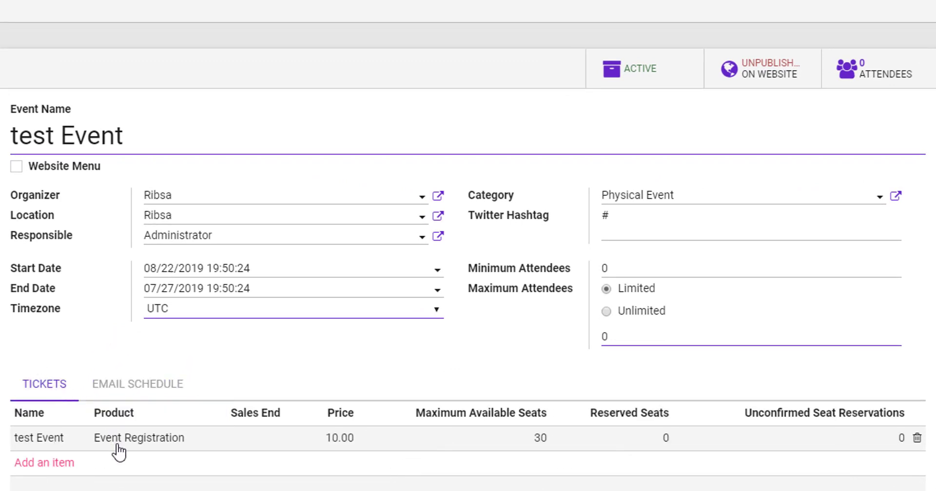
- Change the end date month from 07 to 08 (08/27/2019) and confirm test Event
{"action": "left_click", "coordinate": [276, 284]}
{"action": "left_click", "coordinate": [293, 314]}
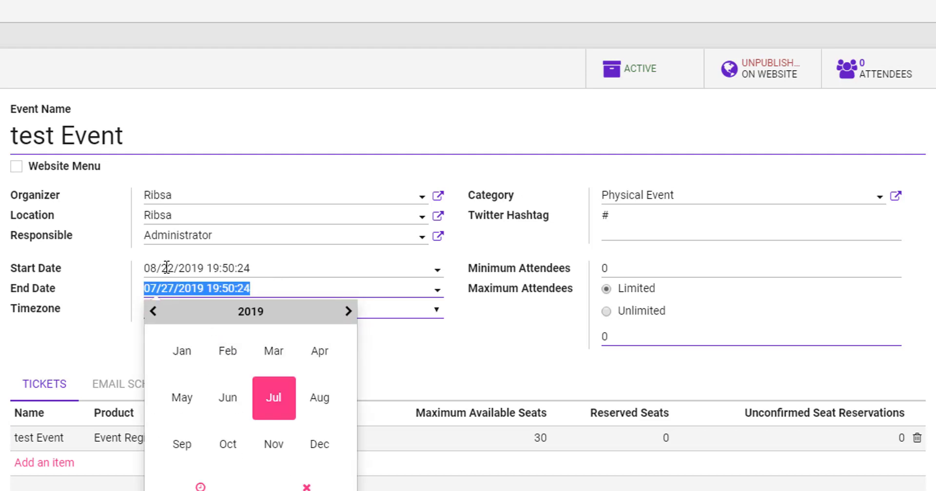
{"action": "left_click", "coordinate": [317, 398]}
{"action": "left_click", "coordinate": [28, 323]}
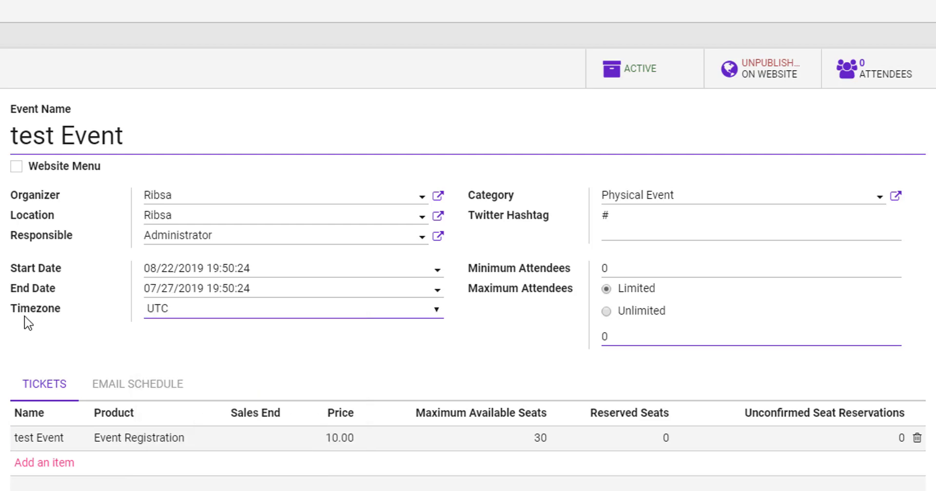
{"action": "left_click", "coordinate": [154, 287]}
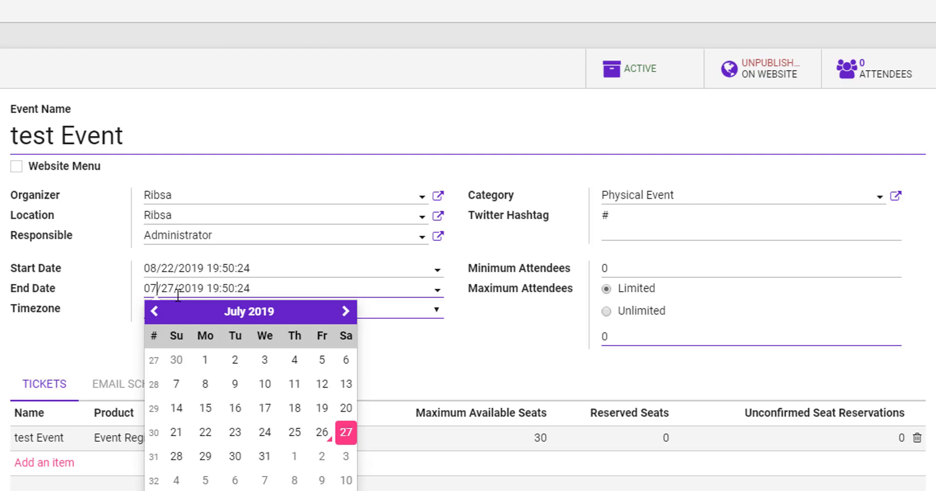
{"action": "key", "text": "BackSpace"}
{"action": "type", "text": "8"}
{"action": "left_click", "coordinate": [83, 343]}
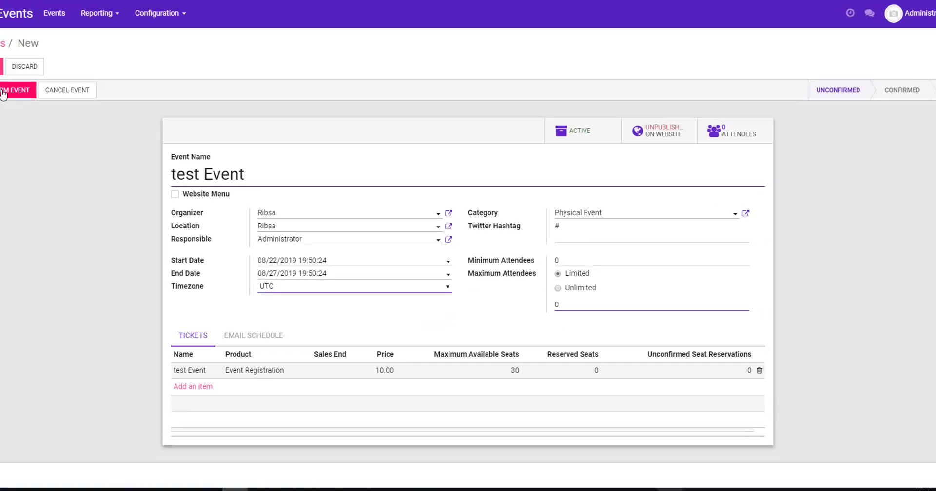
{"action": "left_click", "coordinate": [32, 101]}
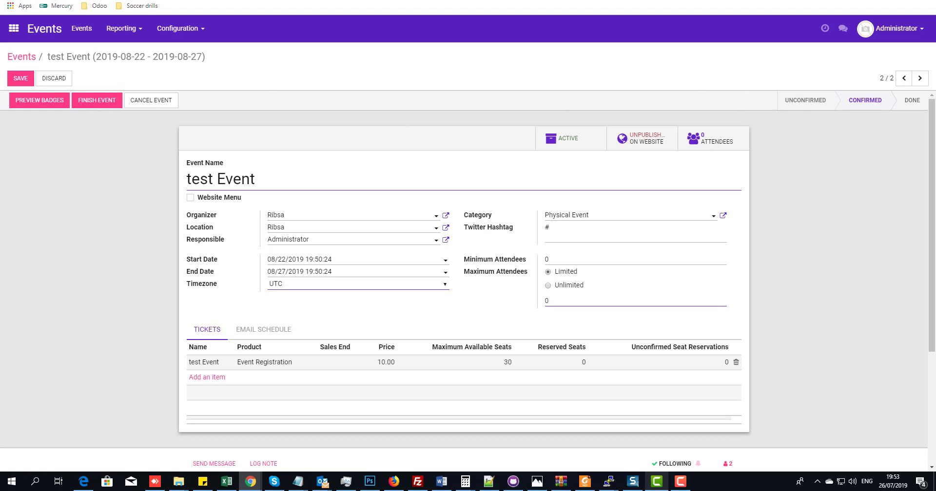
{"action": "left_click_drag", "start_coordinate": [935, 142], "coordinate": [301, 78]}
{"action": "double_click", "coordinate": [302, 78]}
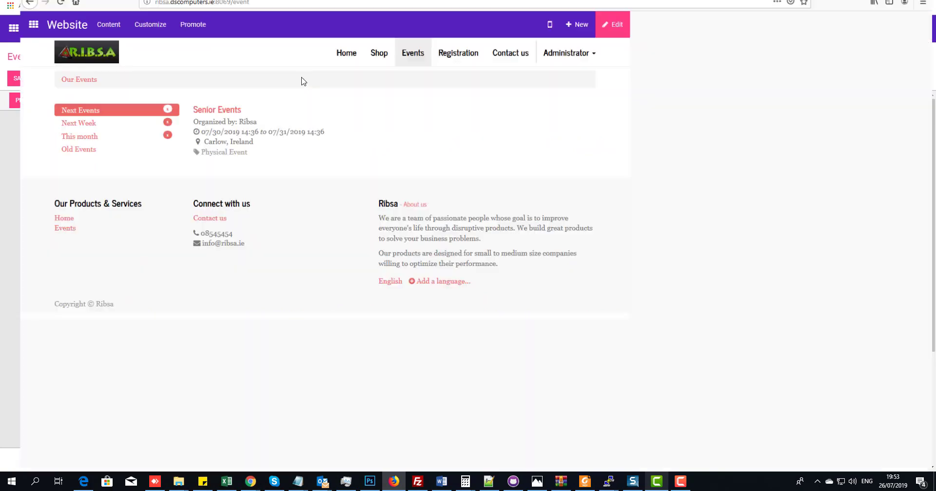
{"action": "key", "text": "F5"}
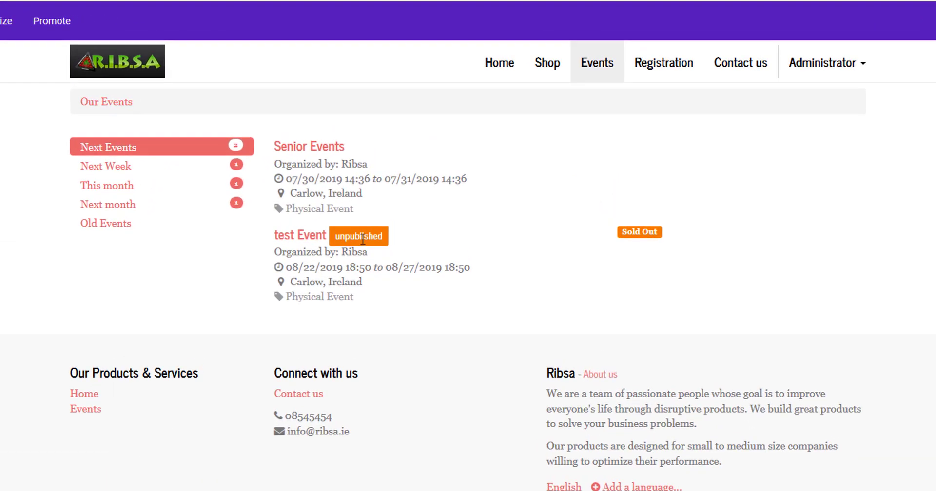
{"action": "left_click_drag", "start_coordinate": [634, 1], "coordinate": [935, 487]}
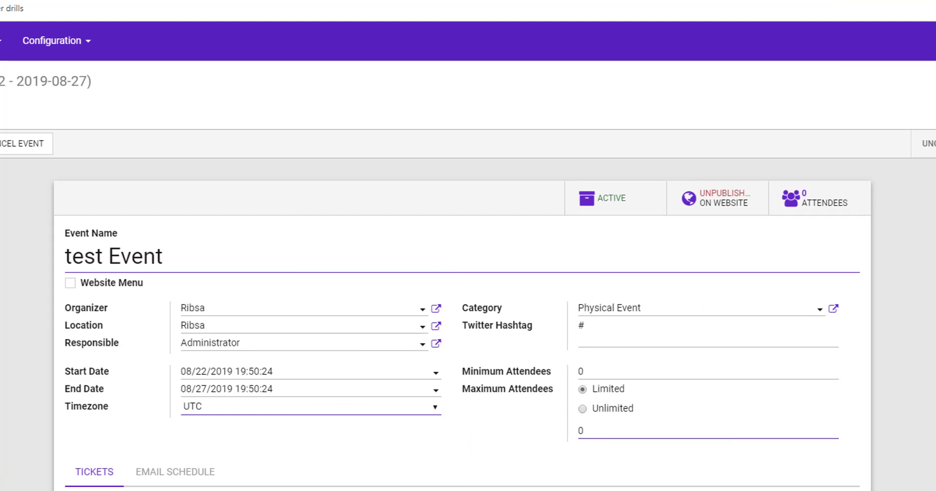
{"action": "left_click_drag", "start_coordinate": [934, 132], "coordinate": [294, 122]}
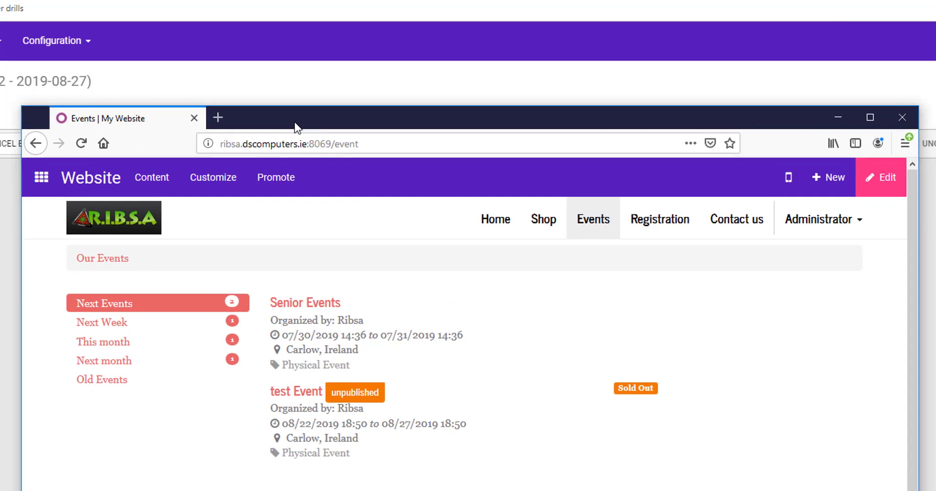
{"action": "double_click", "coordinate": [295, 122]}
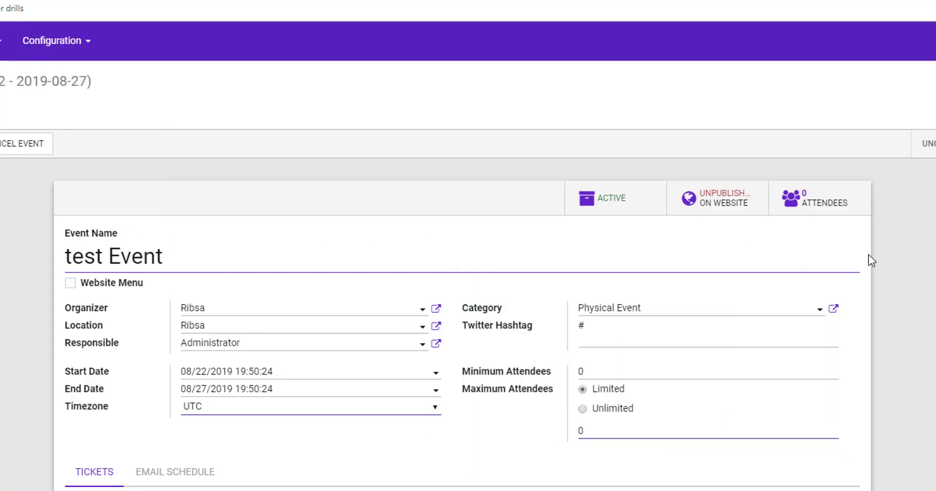
- Set minimum attendees to 1 and maximum to 30, then publish the event on the website
{"action": "left_click", "coordinate": [605, 372]}
{"action": "type", "text": "1"}
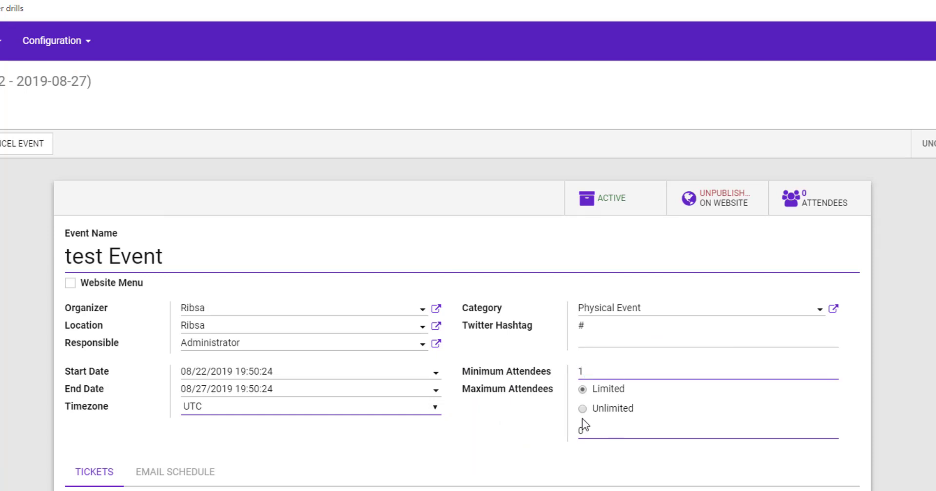
{"action": "key", "text": "Tab"}
{"action": "type", "text": "30"}
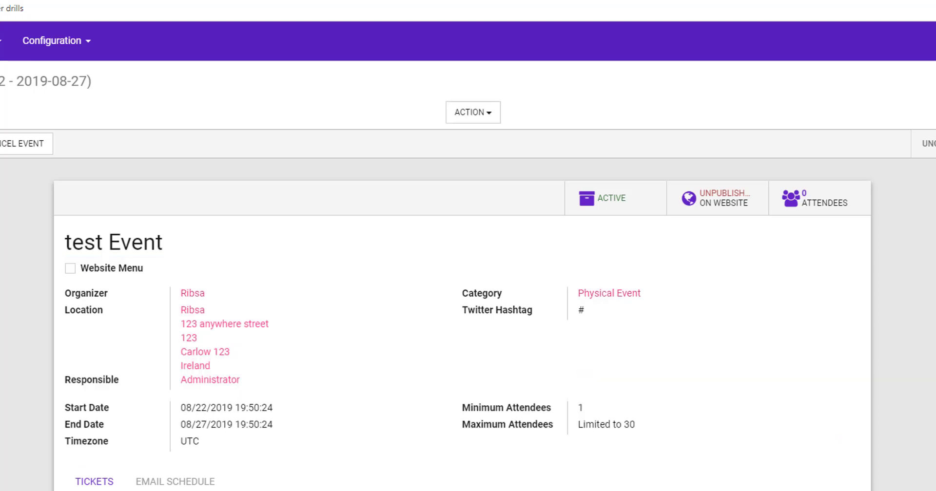
{"action": "left_click", "coordinate": [713, 204]}
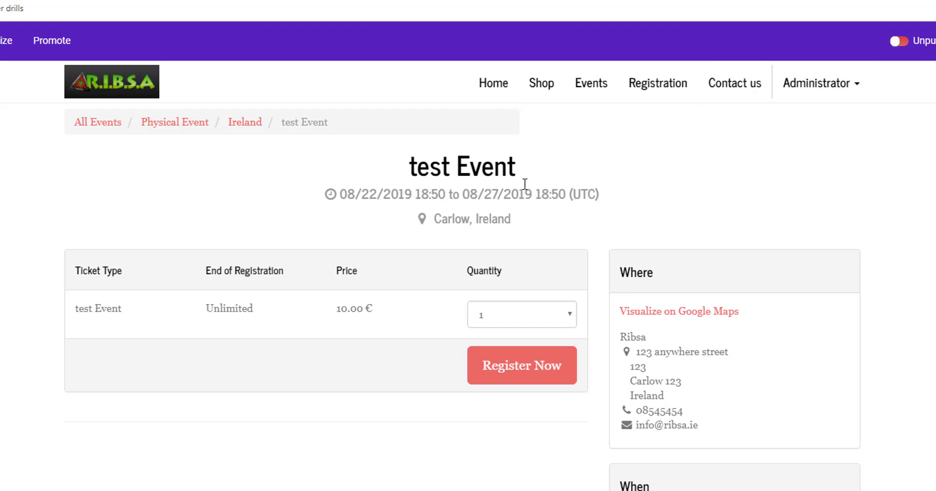
{"action": "left_click", "coordinate": [898, 41]}
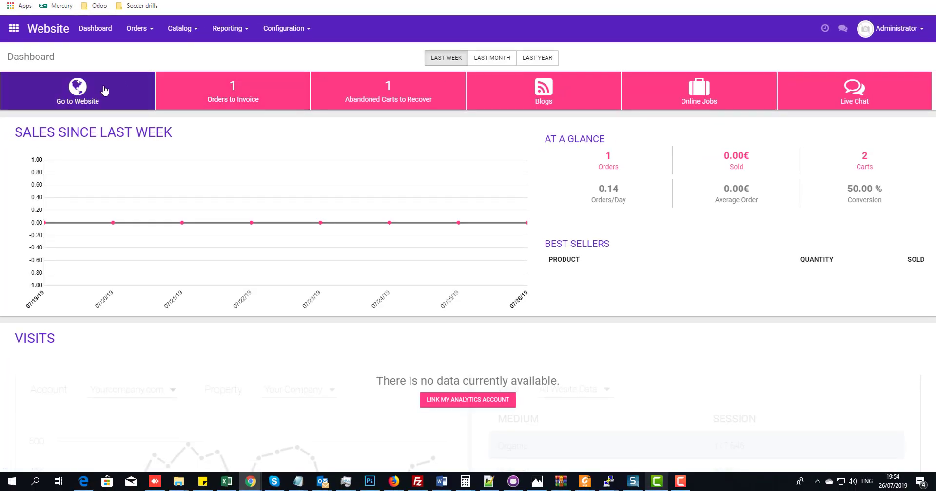
- Open the public website's Events page in edit mode
{"action": "left_click", "coordinate": [104, 90]}
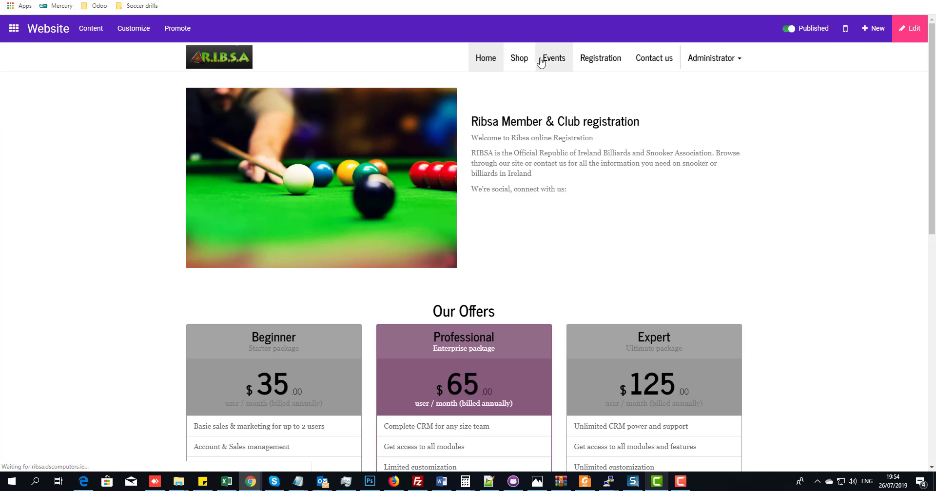
{"action": "left_click", "coordinate": [541, 59]}
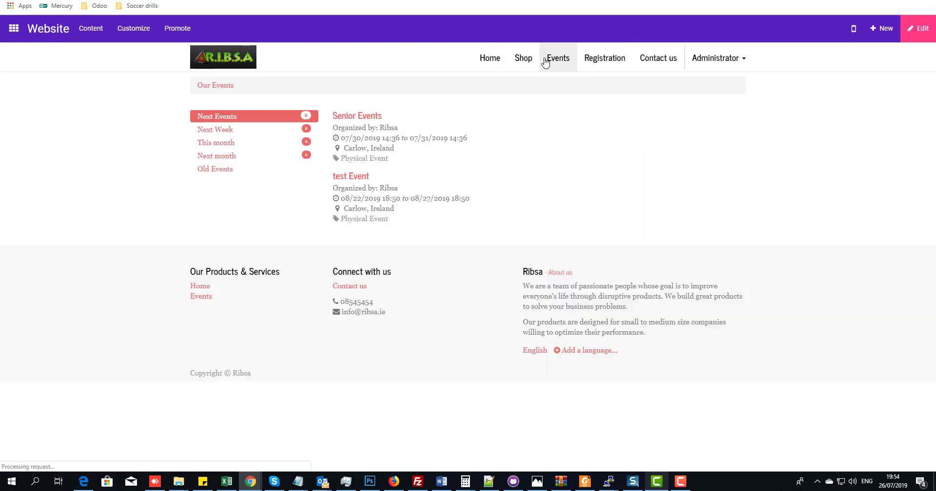
{"action": "left_click", "coordinate": [905, 29]}
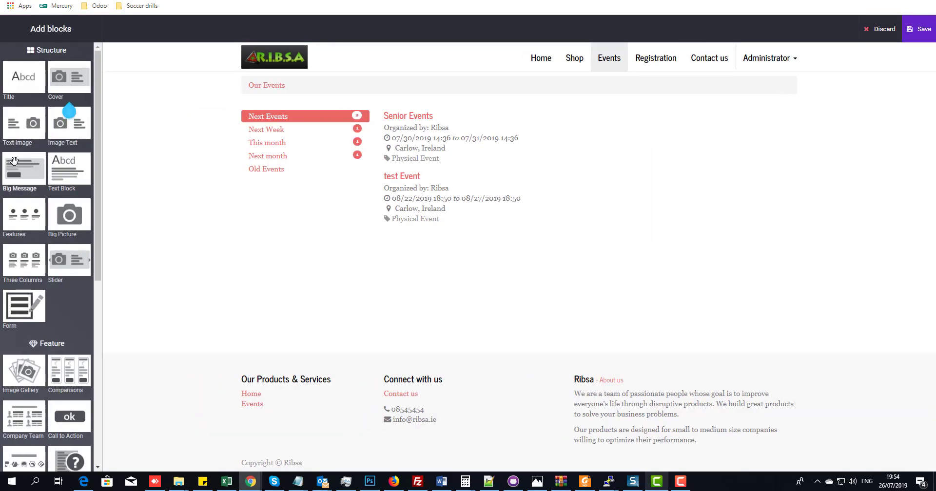
- Add a Big Picture section above the events list, then delete its image, subtitle text and headline
{"action": "left_click_drag", "start_coordinate": [65, 220], "coordinate": [382, 84]}
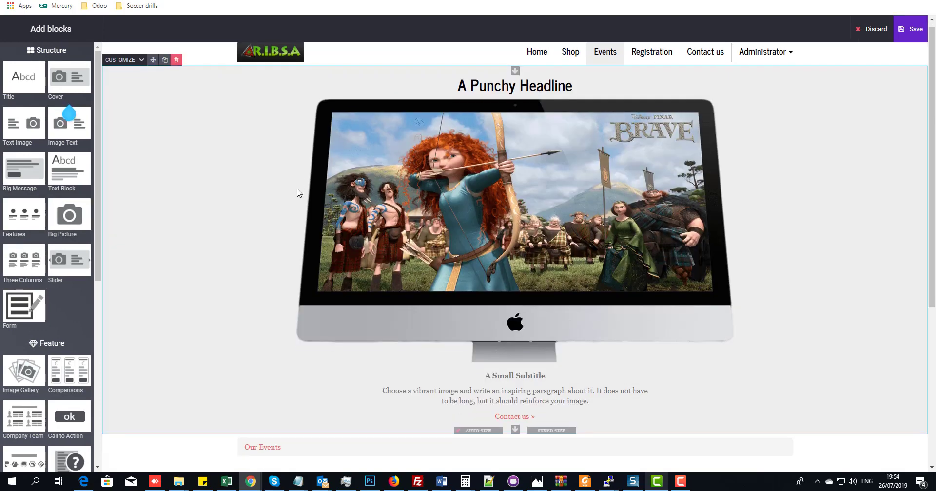
{"action": "scroll", "coordinate": [299, 193], "scroll_direction": "down", "scroll_amount": 5}
{"action": "scroll", "coordinate": [286, 220], "scroll_direction": "up", "scroll_amount": 5}
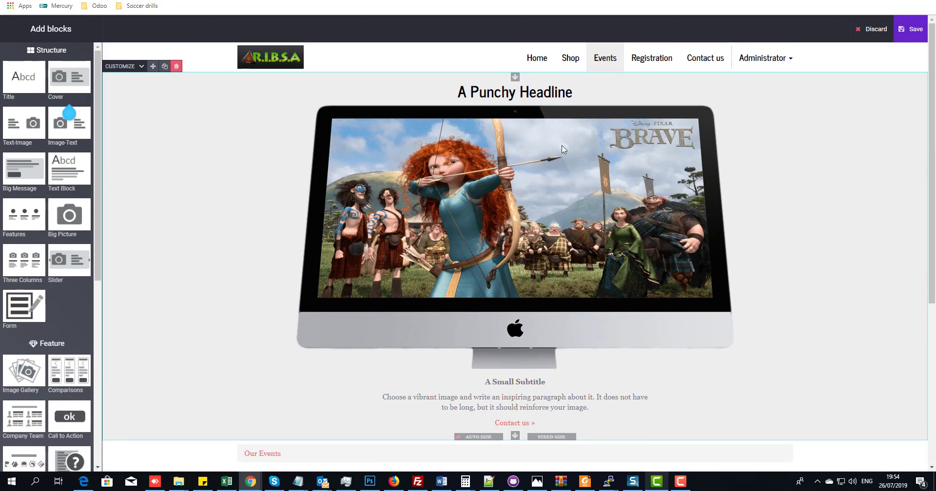
{"action": "left_click", "coordinate": [284, 142]}
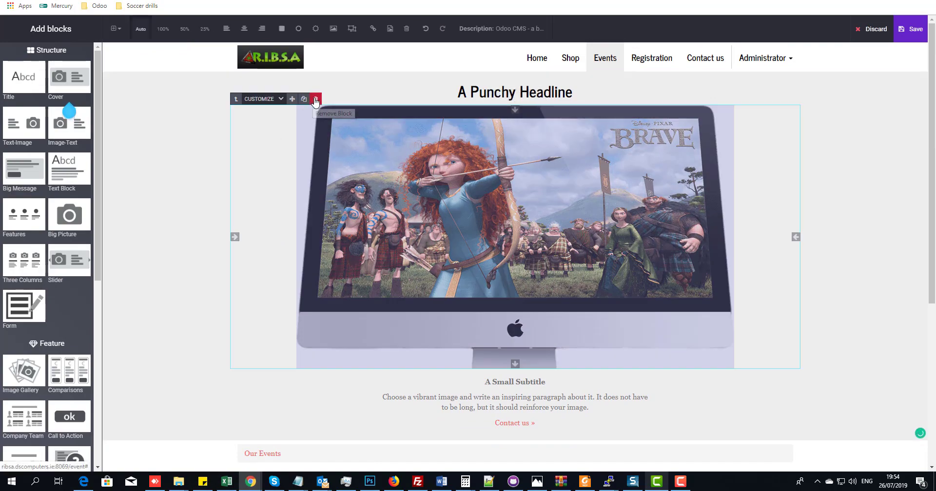
{"action": "left_click", "coordinate": [316, 99]}
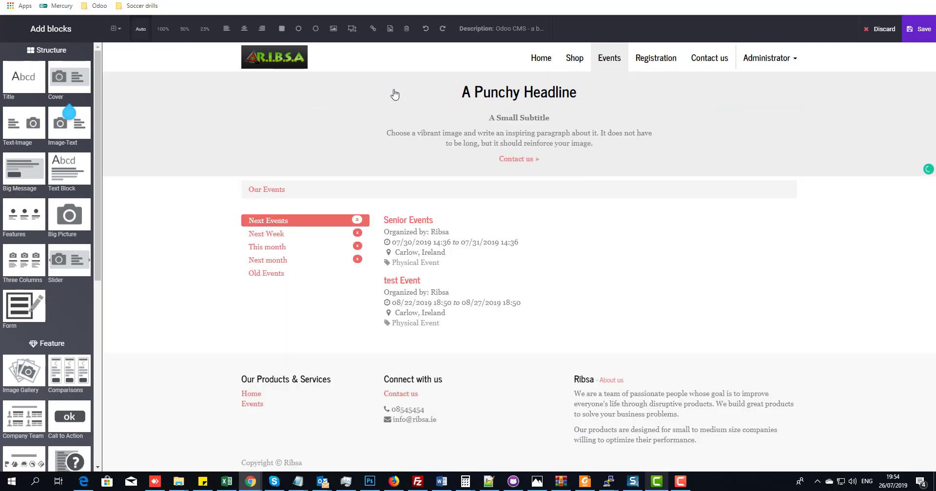
{"action": "left_click", "coordinate": [494, 126]}
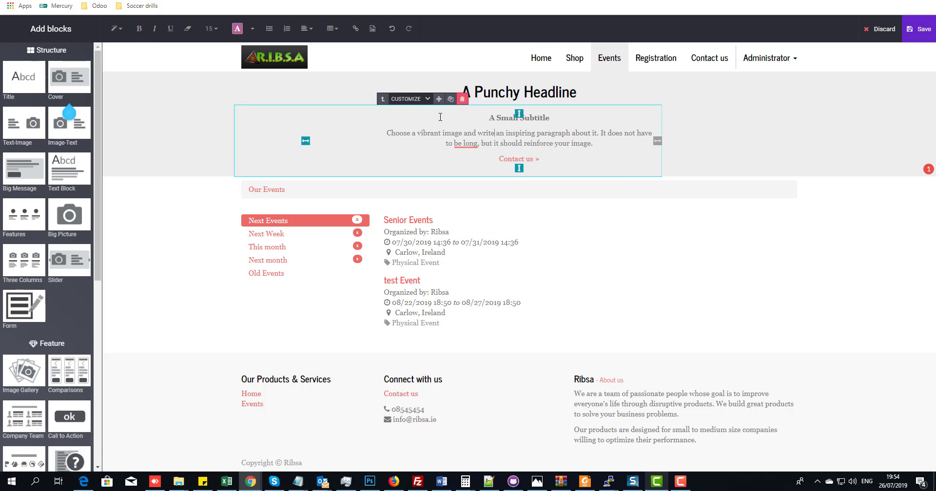
{"action": "left_click", "coordinate": [462, 96]}
{"action": "left_click", "coordinate": [490, 91]}
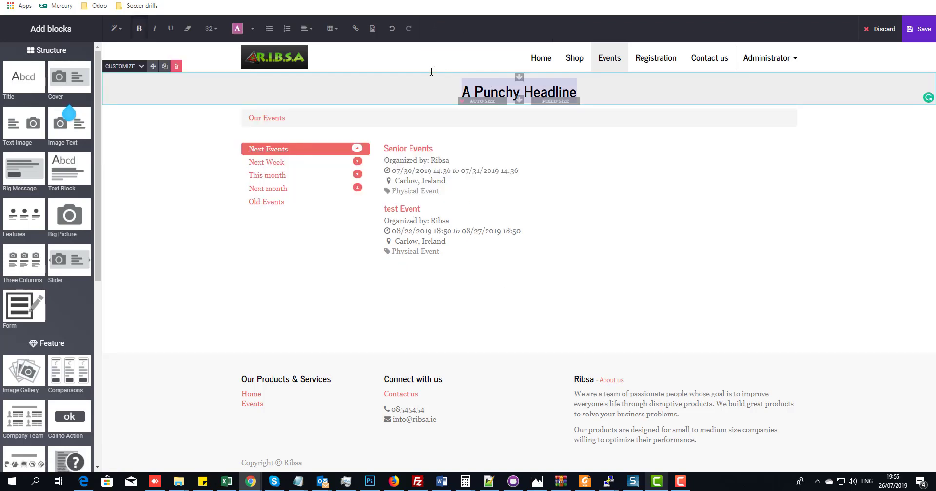
{"action": "left_click", "coordinate": [177, 68]}
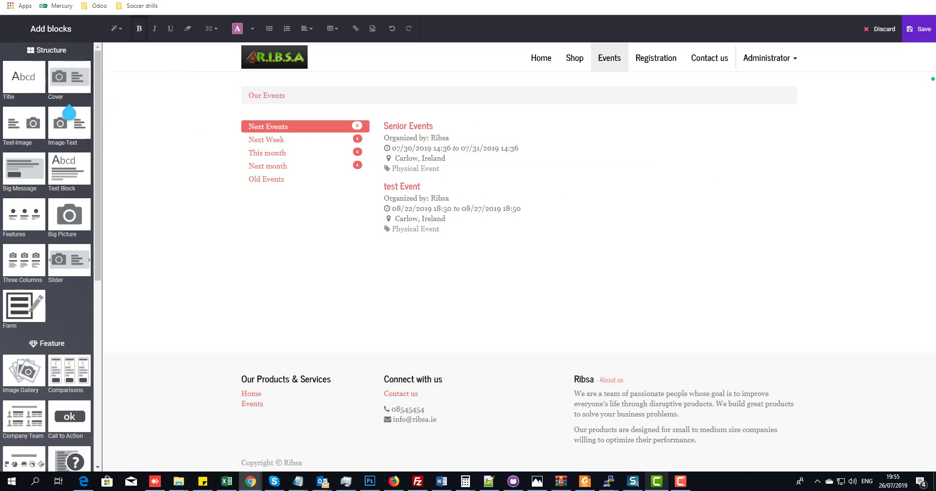
{"action": "left_click_drag", "start_coordinate": [935, 80], "coordinate": [335, 84]}
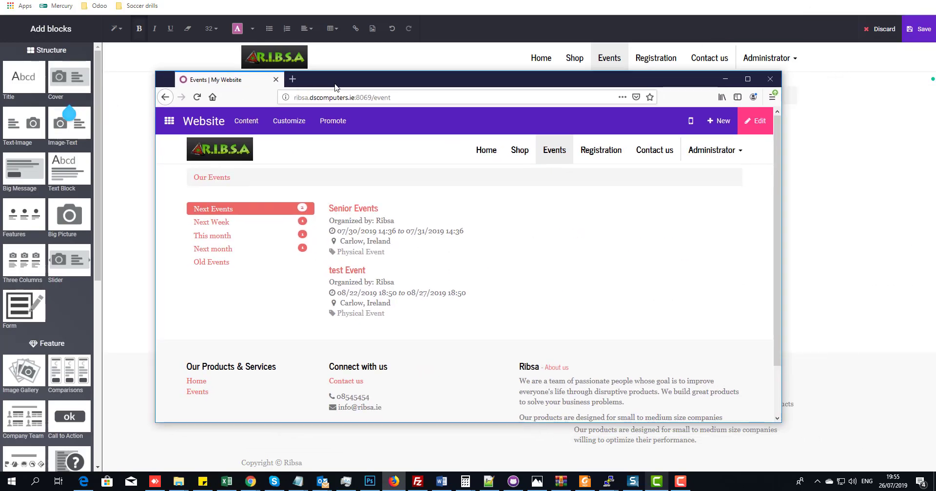
- Open test Event's website page, note its 10.00 € ticket price and request 3 tickets
{"action": "key", "text": "F11"}
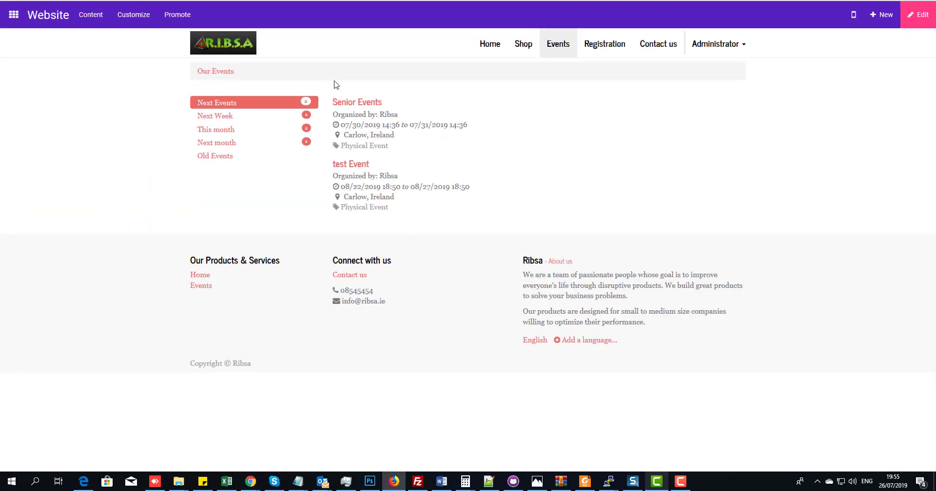
{"action": "left_click", "coordinate": [343, 166]}
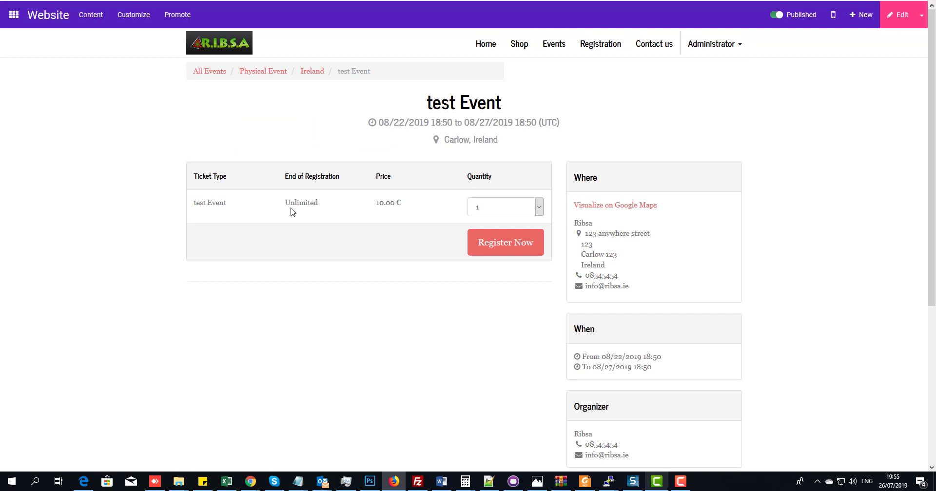
{"action": "left_click_drag", "start_coordinate": [285, 202], "coordinate": [311, 202]}
{"action": "left_click_drag", "start_coordinate": [374, 204], "coordinate": [471, 216]}
{"action": "left_click", "coordinate": [500, 213]}
{"action": "left_click", "coordinate": [482, 264]}
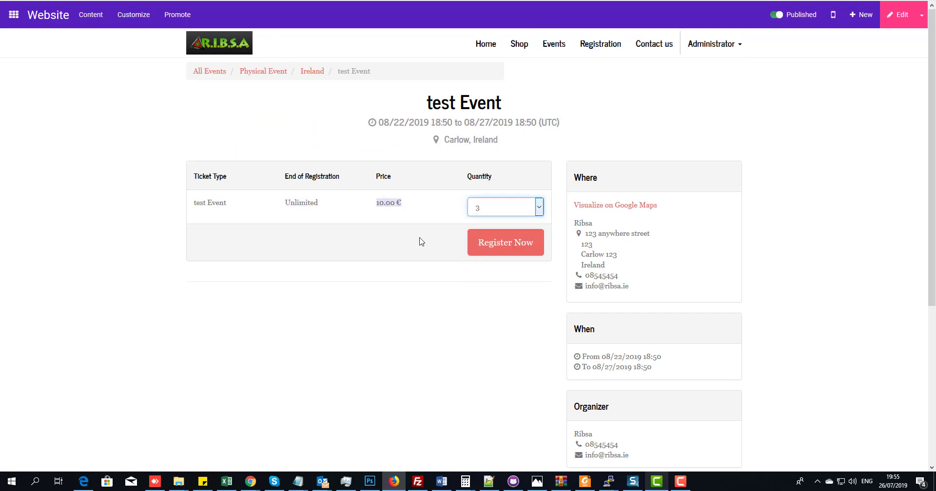
{"action": "left_click", "coordinate": [524, 247]}
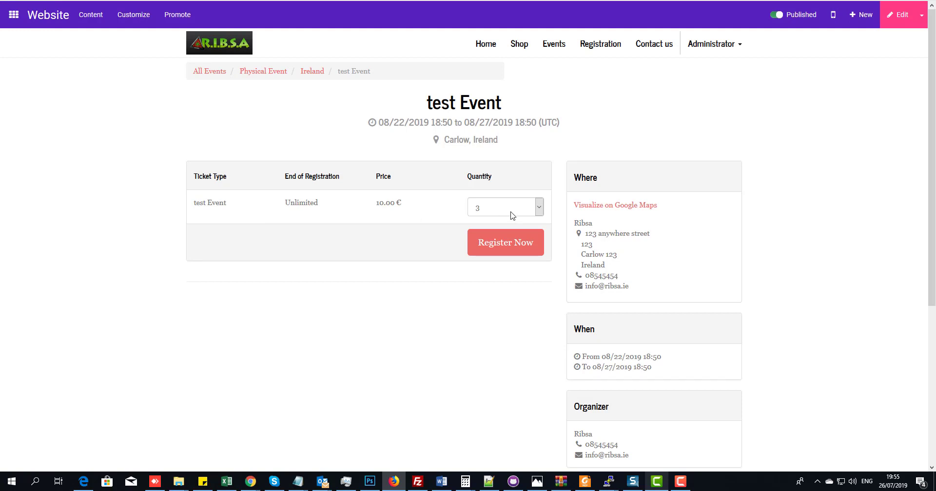
- Confirm the ticket quantity is still 3 and submit the registration again
{"action": "left_click", "coordinate": [511, 213]}
{"action": "left_click", "coordinate": [518, 211]}
{"action": "left_click", "coordinate": [517, 211]}
{"action": "left_click", "coordinate": [518, 211]}
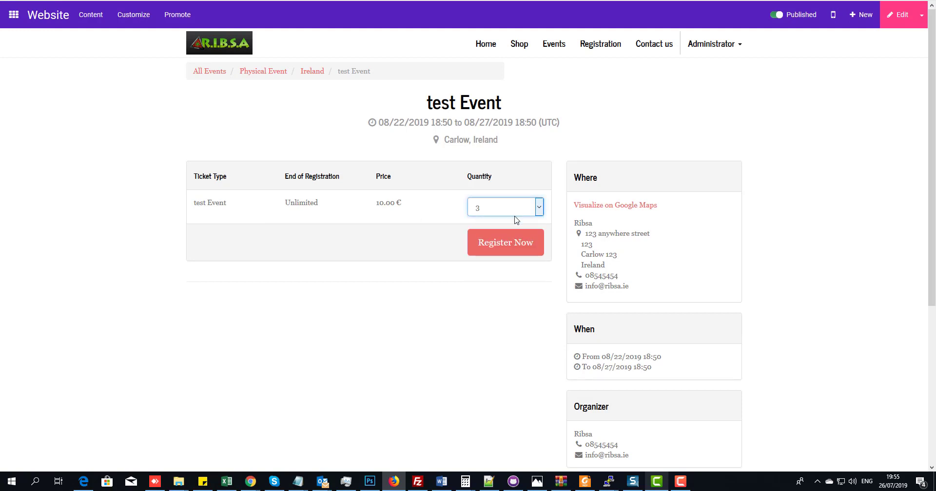
{"action": "left_click", "coordinate": [514, 214]}
{"action": "left_click", "coordinate": [482, 254]}
{"action": "left_click", "coordinate": [489, 249]}
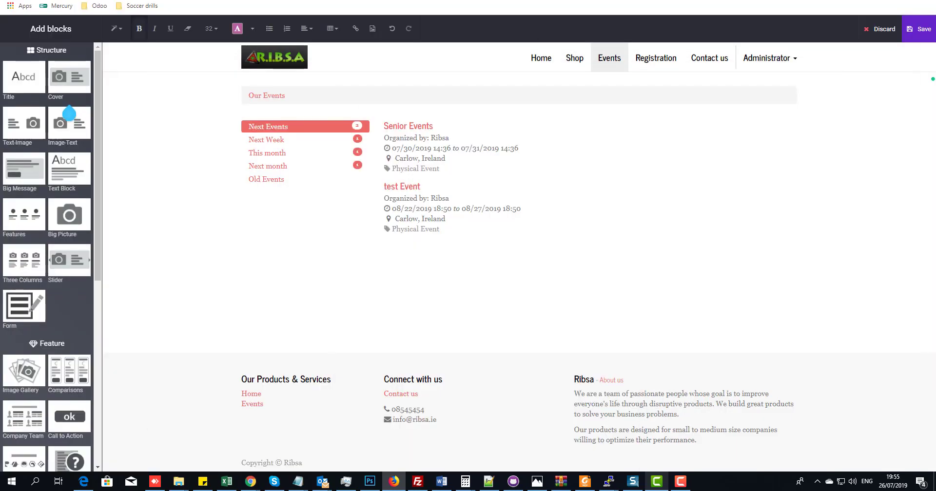
- Discard the unsaved Events page edits and open the Events app from the app menu
{"action": "left_click", "coordinate": [167, 97]}
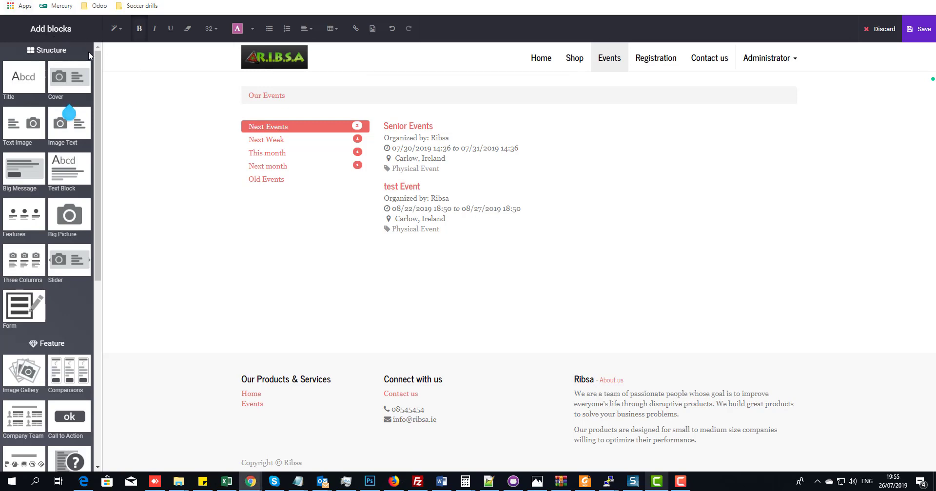
{"action": "left_click", "coordinate": [883, 31]}
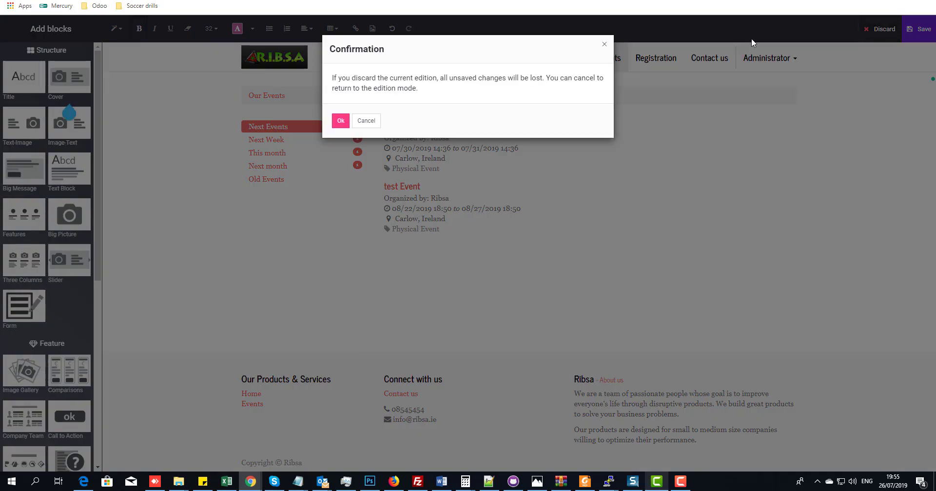
{"action": "left_click", "coordinate": [339, 122]}
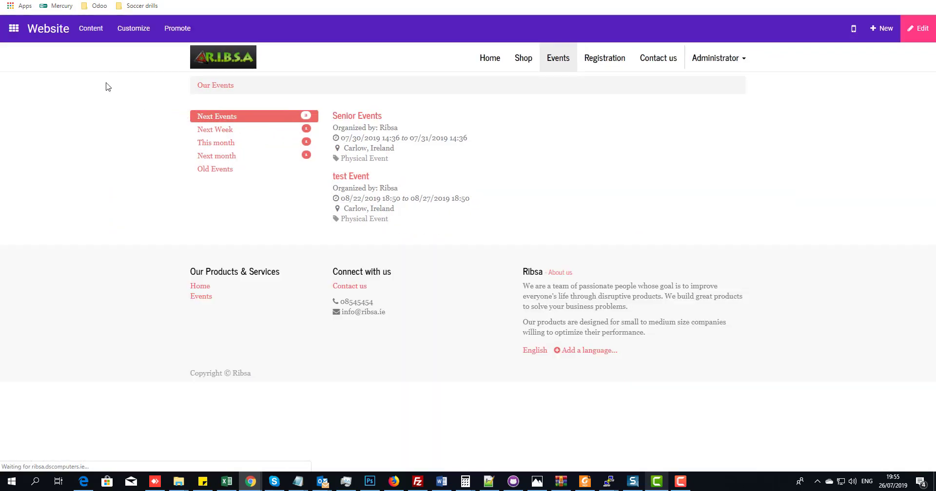
{"action": "left_click", "coordinate": [15, 28]}
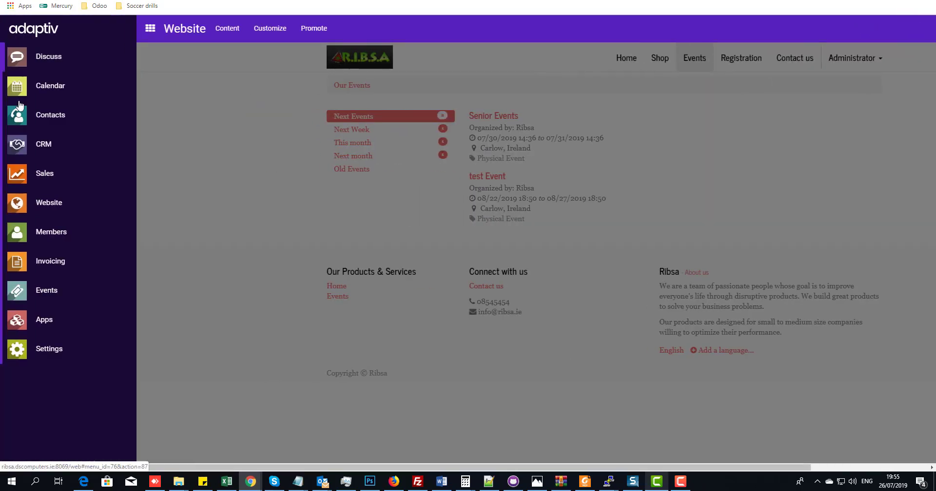
{"action": "left_click", "coordinate": [21, 292]}
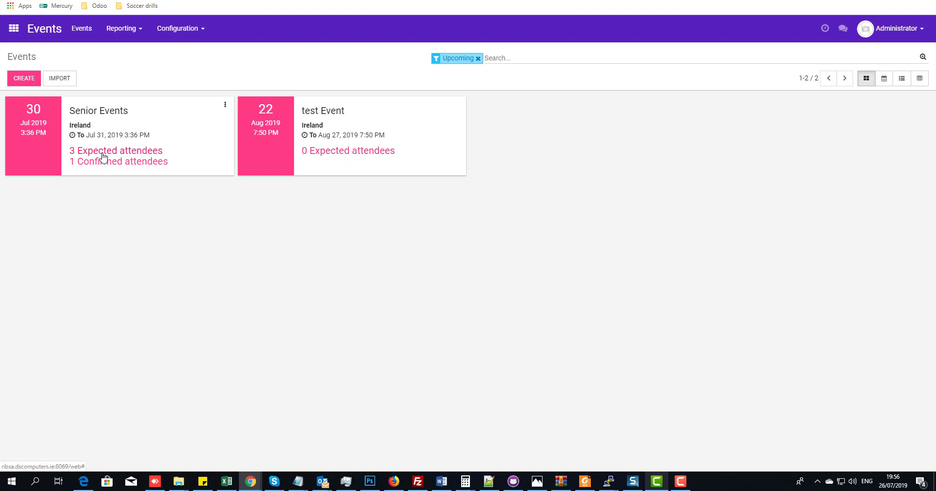
- Review Senior Events' three attendees and the first unconfirmed registration, then return to Senior Events
{"action": "left_click", "coordinate": [88, 117]}
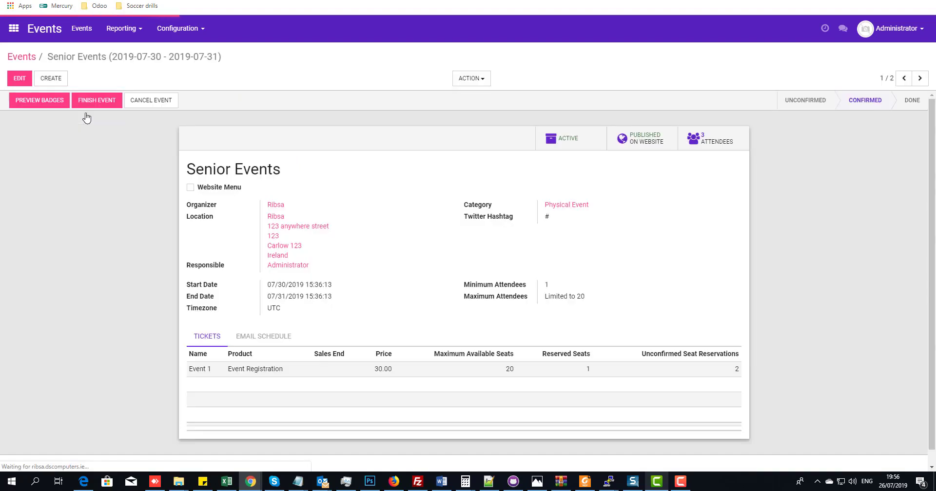
{"action": "left_click", "coordinate": [712, 142]}
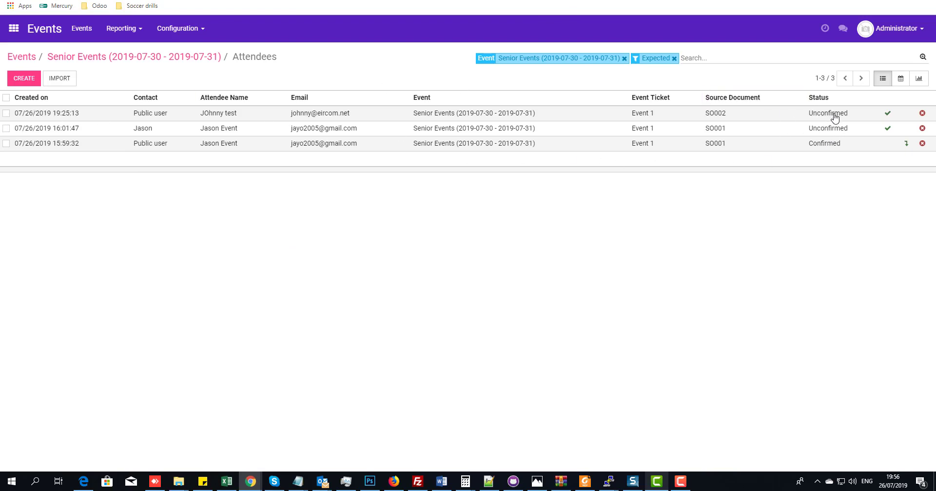
{"action": "left_click", "coordinate": [74, 114]}
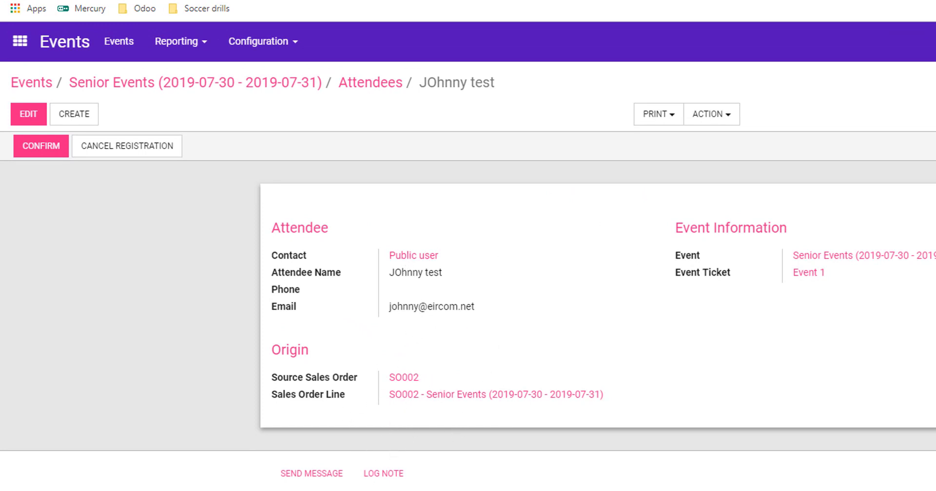
{"action": "left_click", "coordinate": [127, 85]}
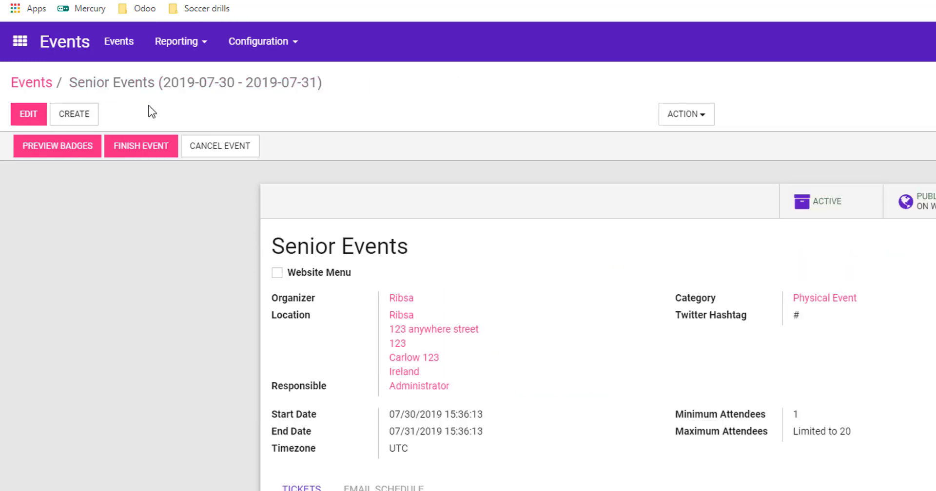
- Open the test Event record for editing, then bring the website window forward full screen
{"action": "left_click", "coordinate": [25, 83]}
{"action": "left_click", "coordinate": [457, 169]}
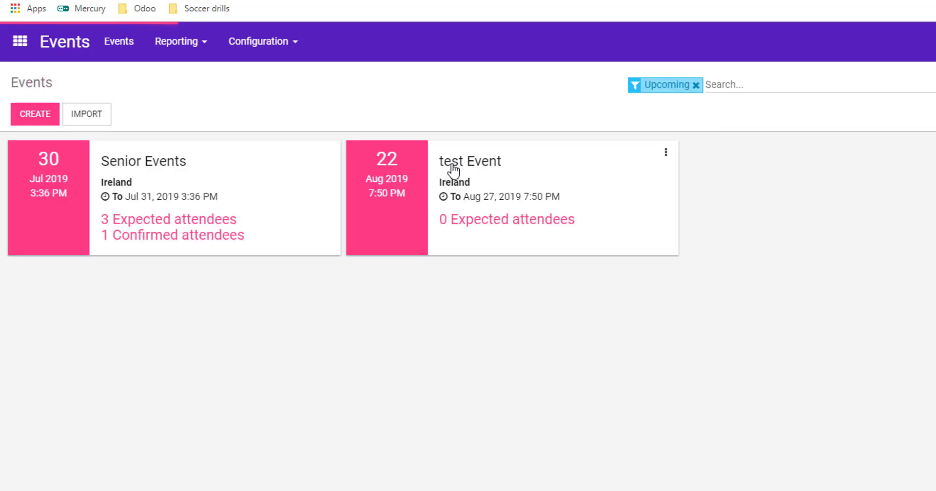
{"action": "left_click", "coordinate": [43, 121]}
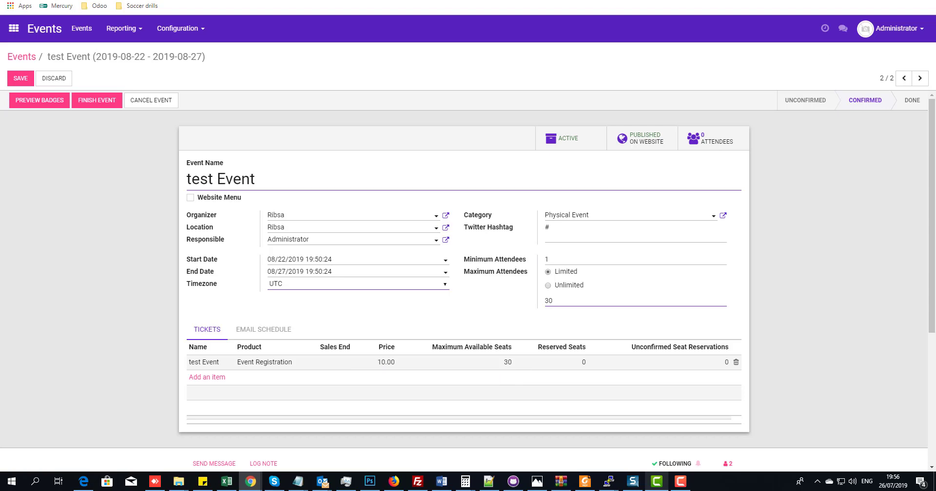
{"action": "left_click_drag", "start_coordinate": [935, 57], "coordinate": [327, 40]}
{"action": "double_click", "coordinate": [327, 40]}
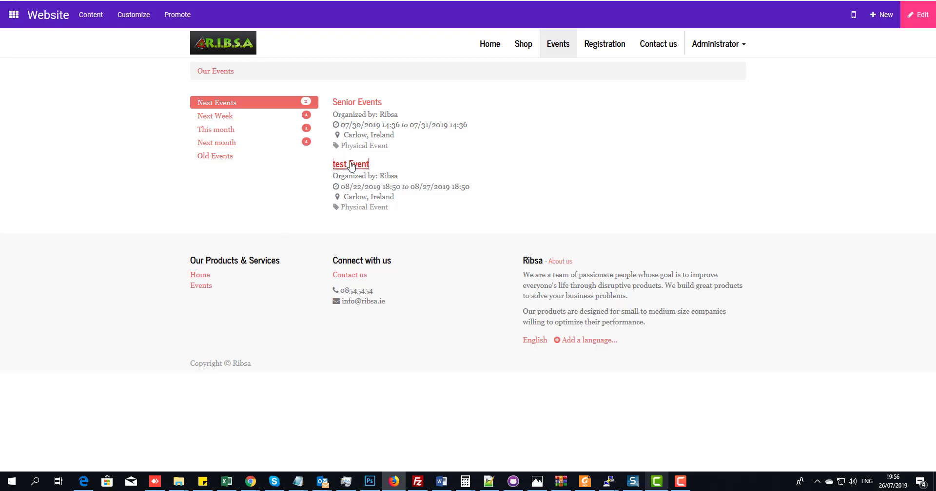
- Start a one-ticket website registration for test Event, then move that window aside
{"action": "left_click", "coordinate": [353, 168]}
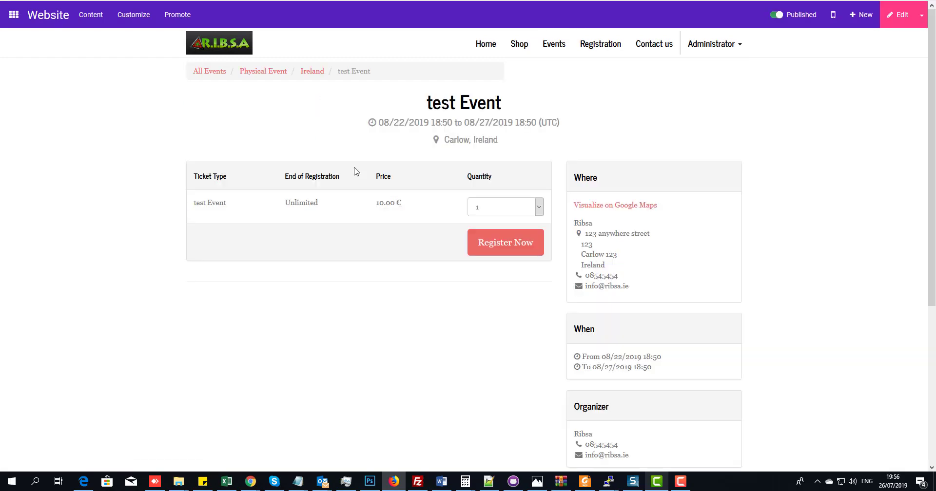
{"action": "left_click", "coordinate": [495, 246]}
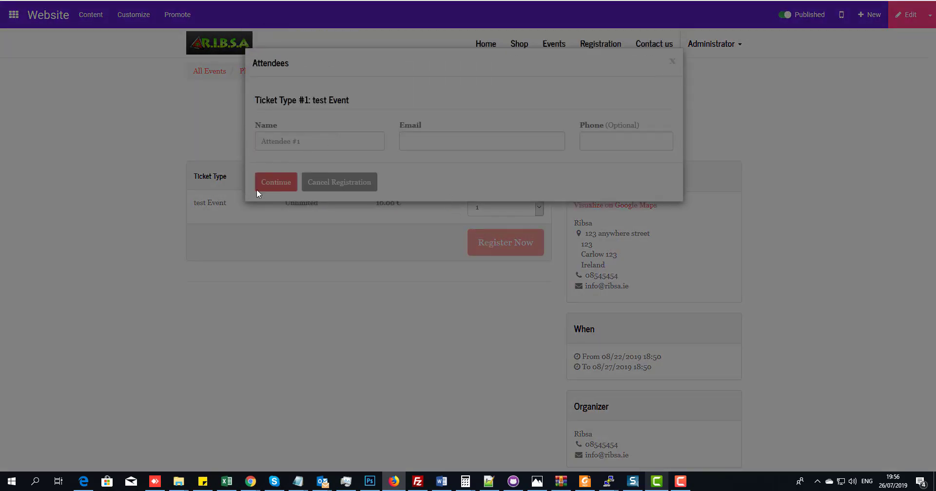
{"action": "left_click_drag", "start_coordinate": [400, 1], "coordinate": [935, 19]}
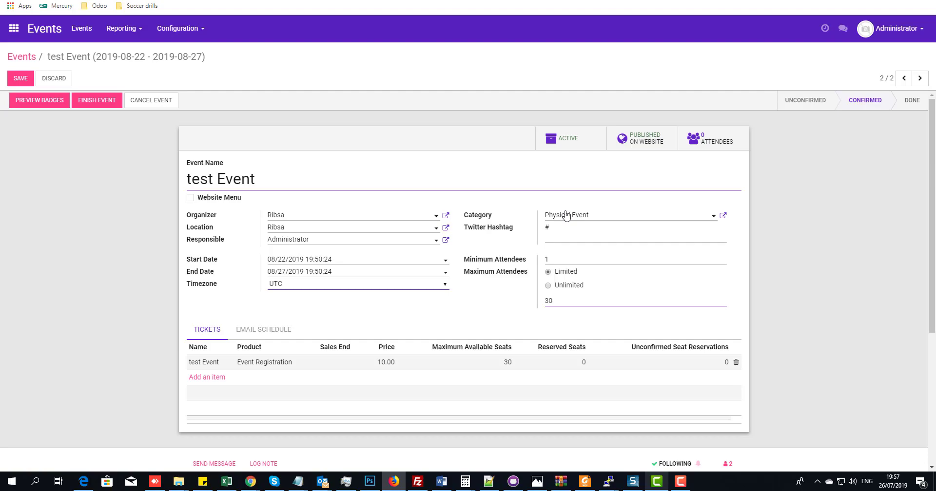
- Show the Events app list, then reload the full-screen test Event website page
{"action": "left_click", "coordinate": [13, 28]}
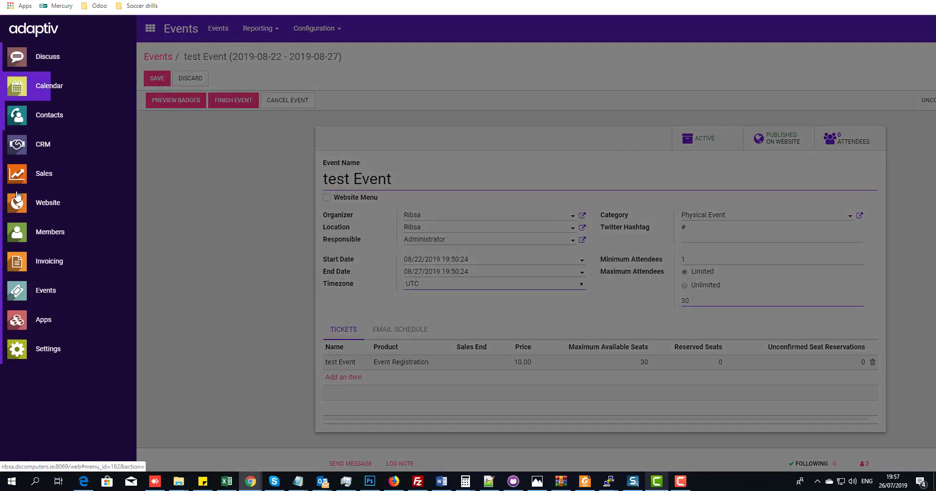
{"action": "left_click", "coordinate": [30, 290]}
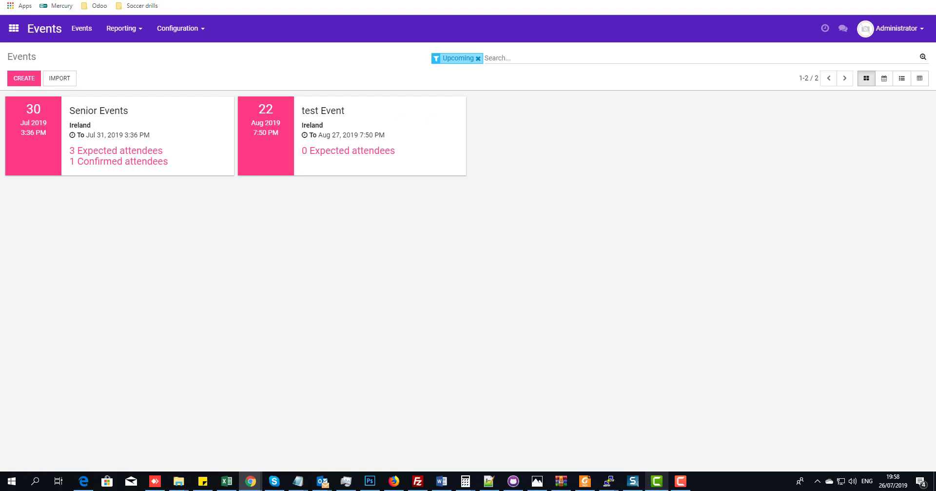
{"action": "left_click_drag", "start_coordinate": [935, 9], "coordinate": [350, 42]}
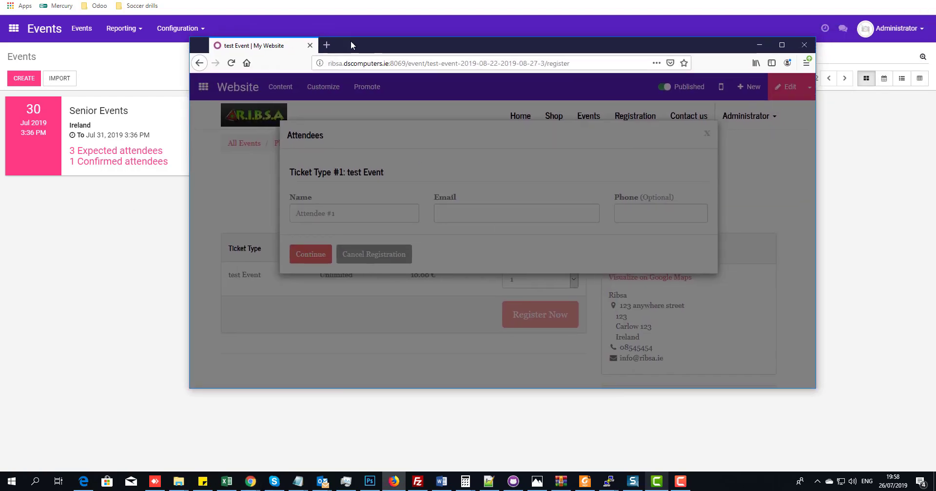
{"action": "double_click", "coordinate": [351, 42]}
{"action": "left_click", "coordinate": [48, 0]}
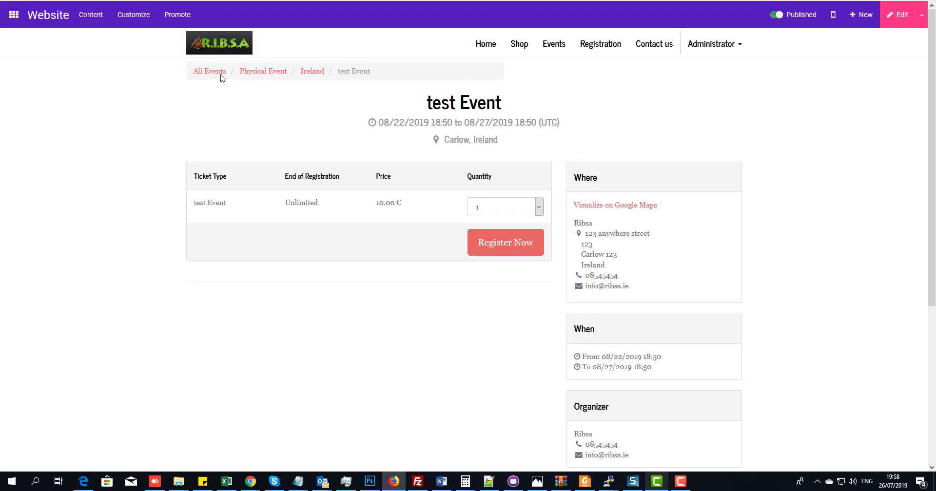
- Browse the website's player registration, membership shop and events pages, trying the next week and this month filters
{"action": "left_click", "coordinate": [487, 45]}
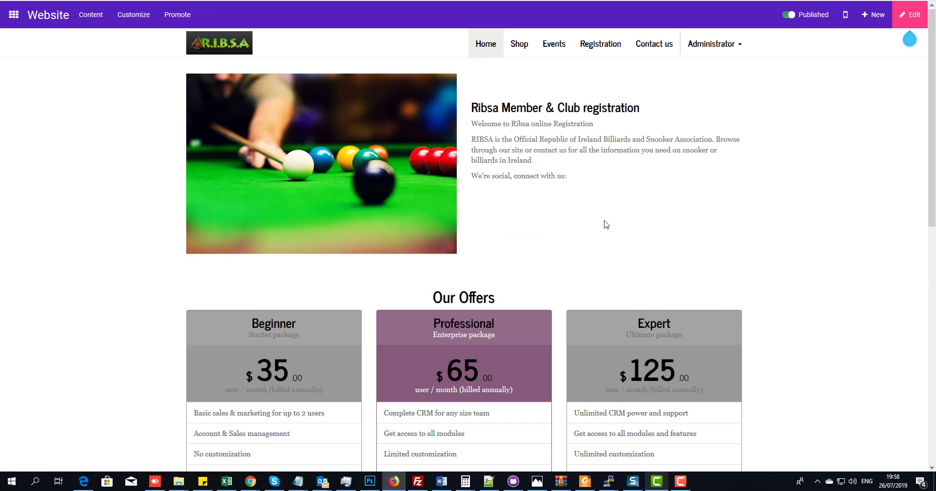
{"action": "left_click", "coordinate": [596, 51]}
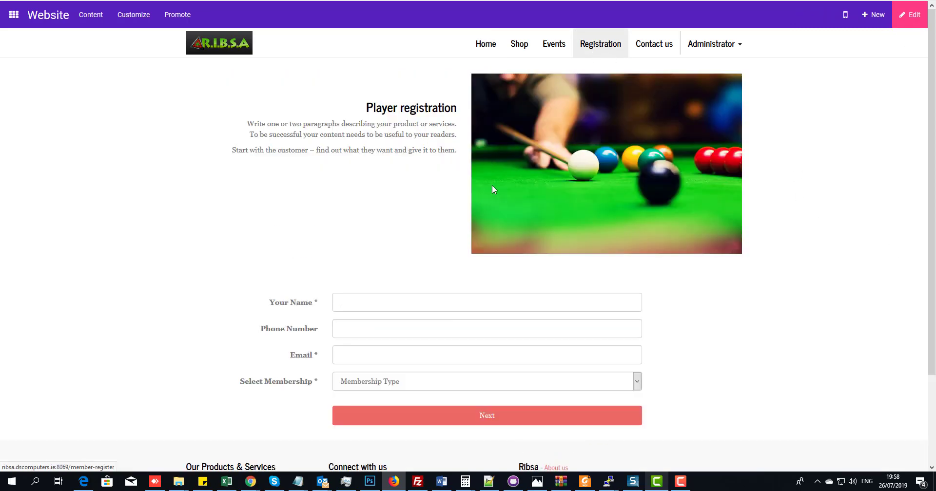
{"action": "left_click", "coordinate": [487, 46]}
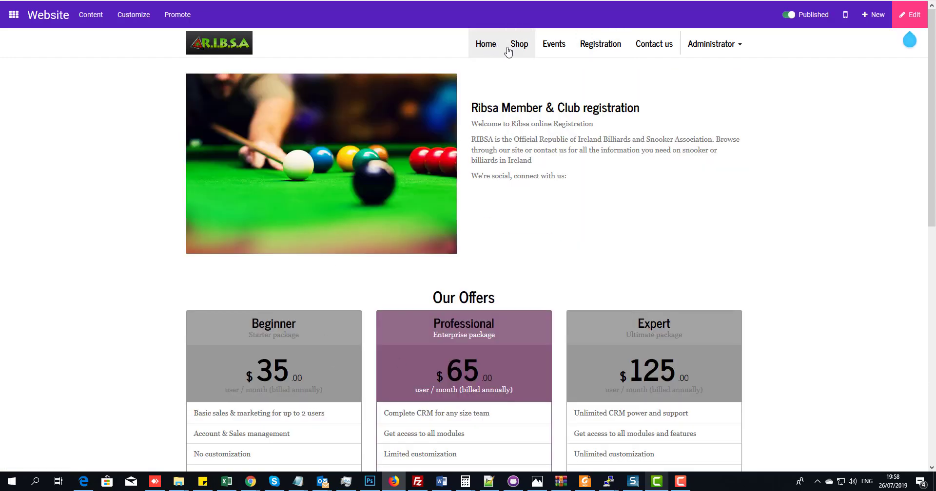
{"action": "left_click", "coordinate": [508, 50]}
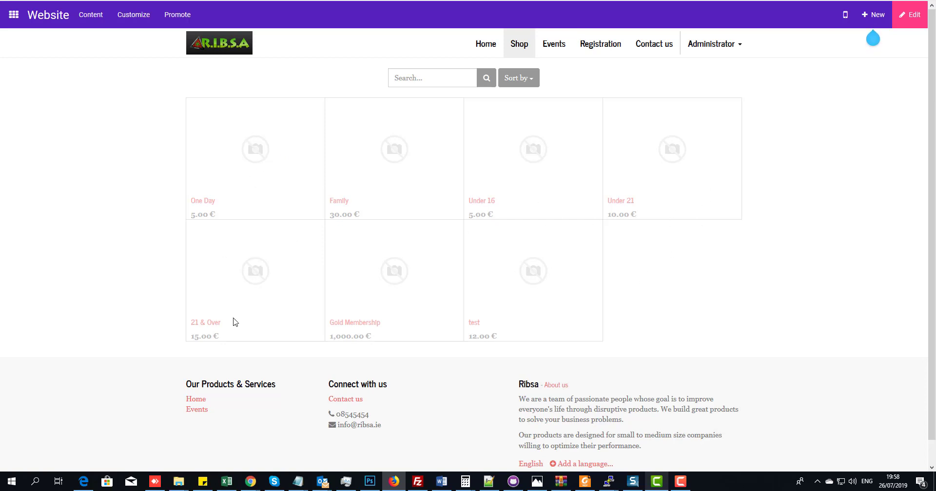
{"action": "left_click", "coordinate": [553, 54]}
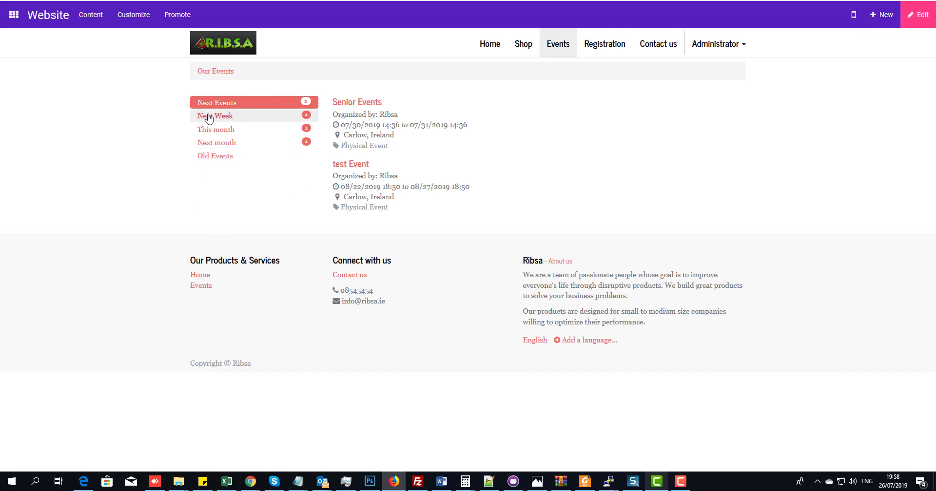
{"action": "left_click", "coordinate": [208, 117]}
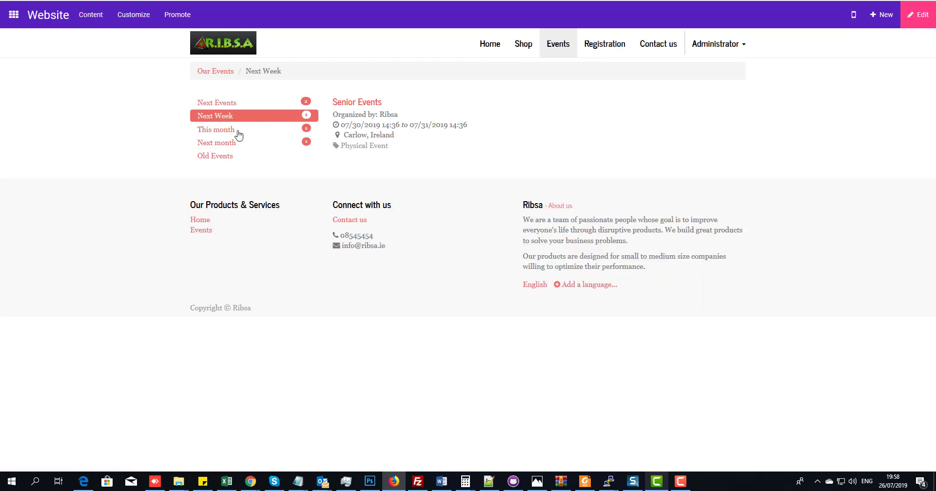
{"action": "left_click", "coordinate": [225, 130]}
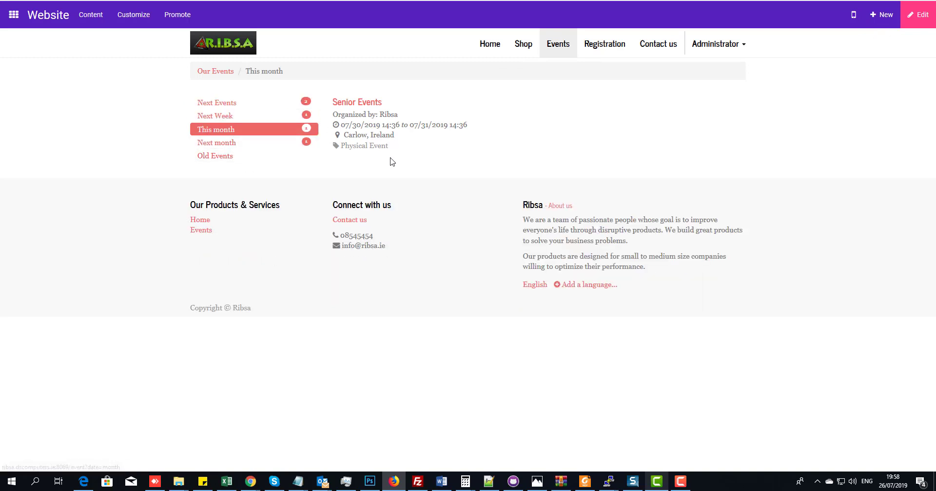
{"action": "left_click", "coordinate": [206, 103]}
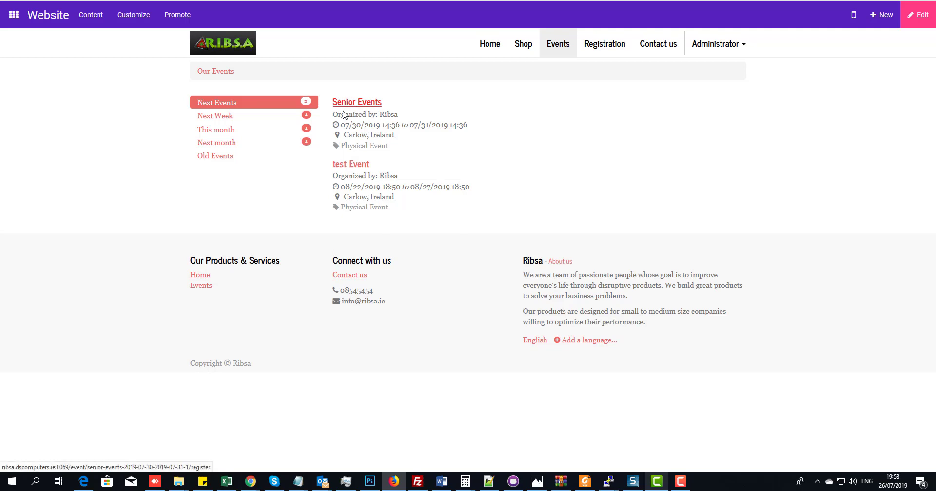
- Try the Player registration form's name, phone, email and membership type fields, then open Odoo's app list
{"action": "left_click_drag", "start_coordinate": [343, 124], "coordinate": [370, 145]}
{"action": "left_click", "coordinate": [589, 94]}
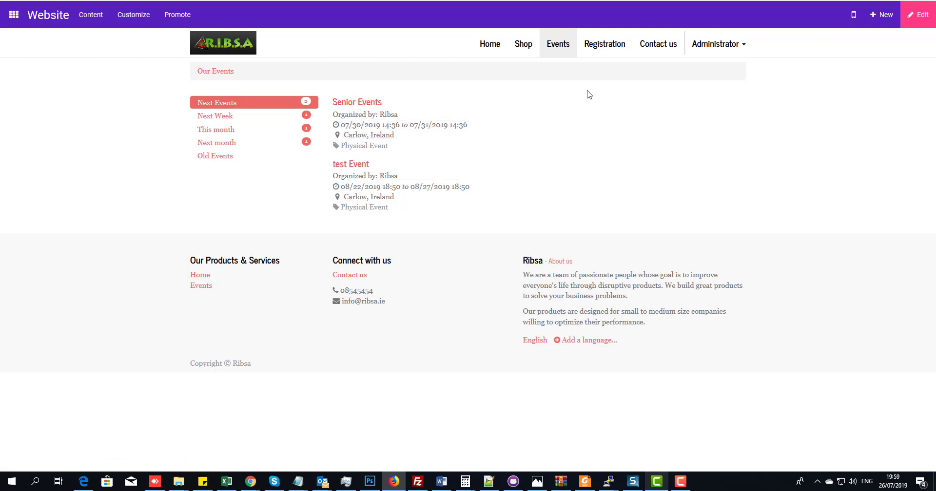
{"action": "left_click", "coordinate": [609, 44]}
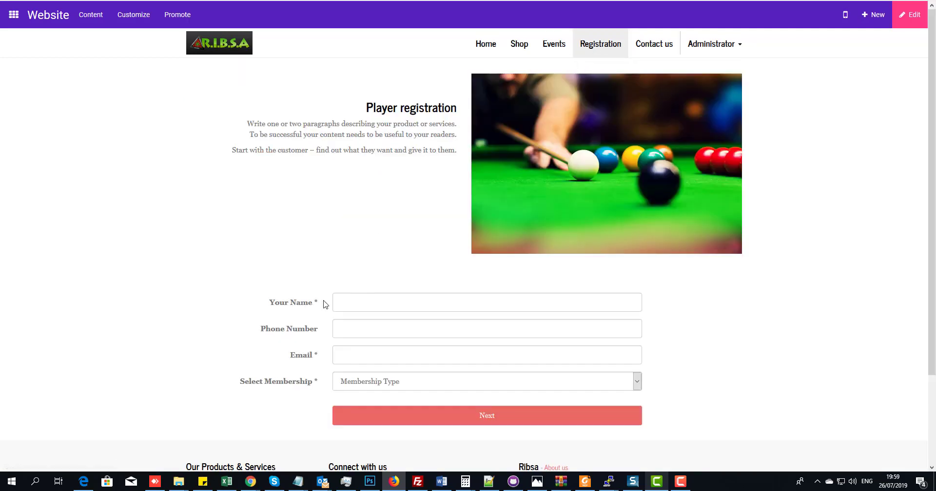
{"action": "scroll", "coordinate": [323, 302], "scroll_direction": "down", "scroll_amount": 3}
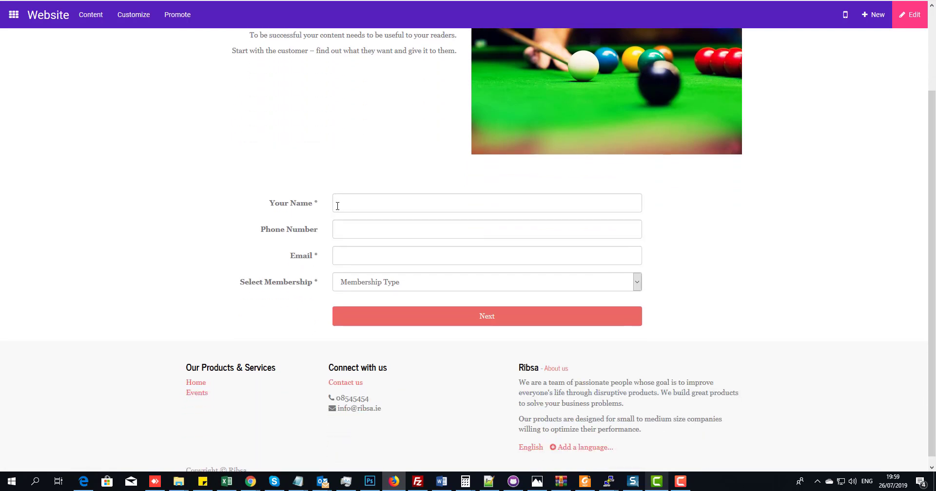
{"action": "left_click", "coordinate": [339, 204]}
{"action": "left_click", "coordinate": [341, 227]}
{"action": "left_click", "coordinate": [364, 257]}
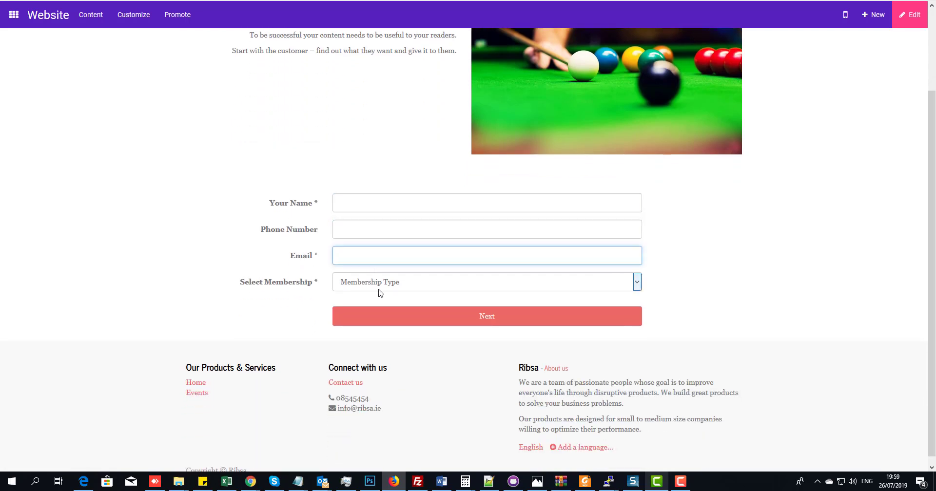
{"action": "left_click", "coordinate": [379, 289]}
{"action": "left_click", "coordinate": [231, 1]}
{"action": "left_click_drag", "start_coordinate": [231, 1], "coordinate": [519, 97]}
{"action": "left_click", "coordinate": [13, 29]}
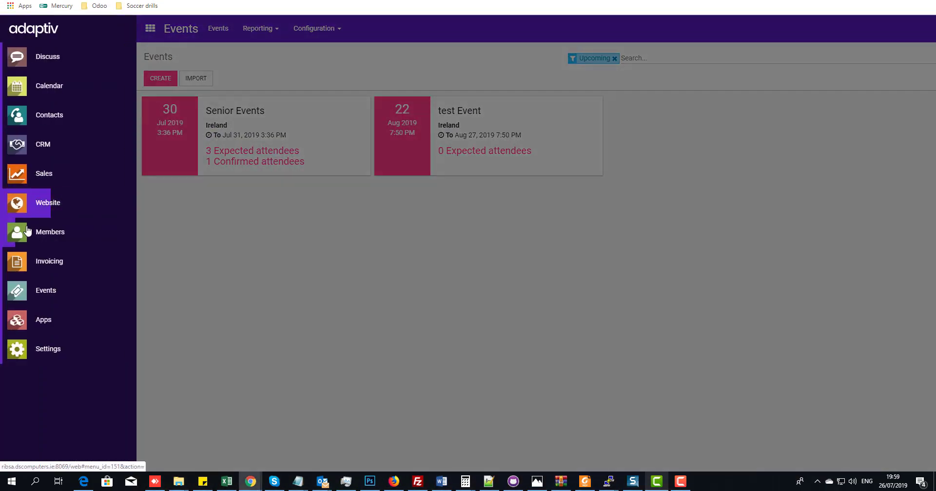
- Look over the Members list, then bring the Player registration page back full screen at its top
{"action": "left_click", "coordinate": [47, 237]}
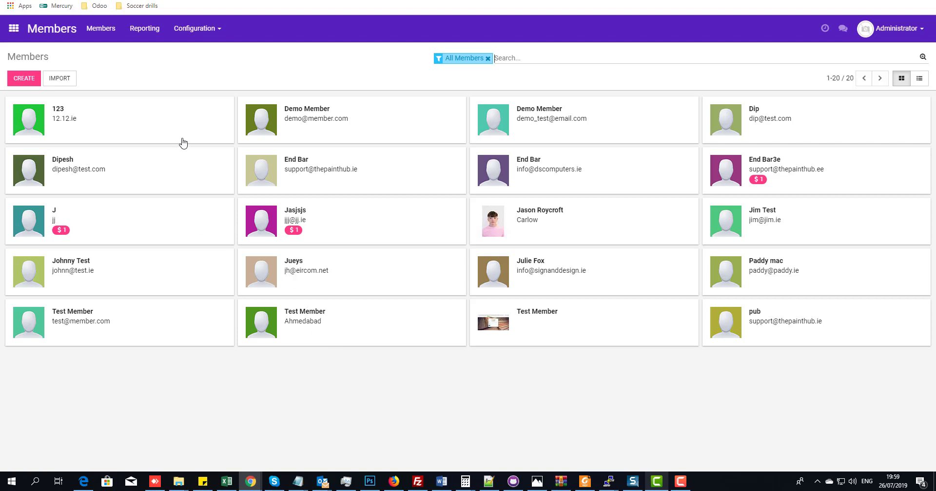
{"action": "left_click", "coordinate": [394, 482]}
{"action": "left_click_drag", "start_coordinate": [621, 97], "coordinate": [473, 65]}
{"action": "double_click", "coordinate": [473, 65]}
{"action": "scroll", "coordinate": [804, 145], "scroll_direction": "up", "scroll_amount": 2}
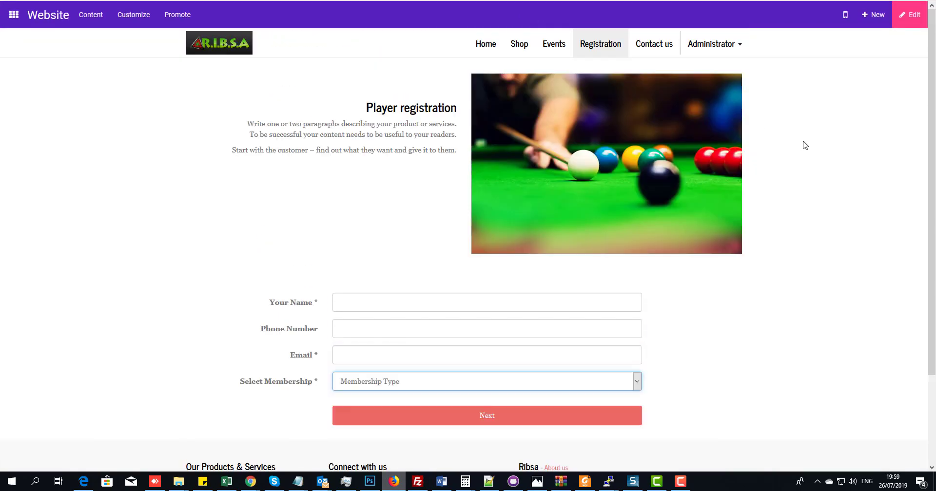
- Log out of the website as Administrator and sign back in with the admin email and password, declining to save them
{"action": "left_click", "coordinate": [713, 44]}
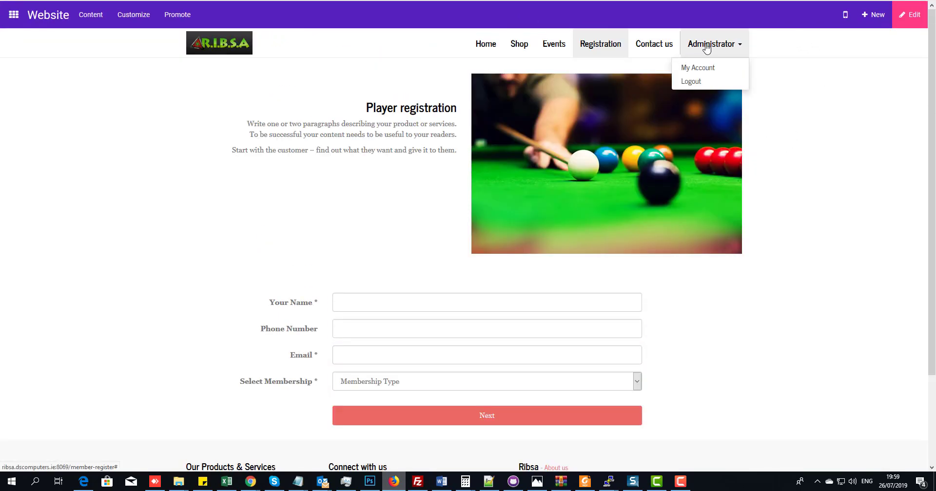
{"action": "left_click", "coordinate": [691, 82]}
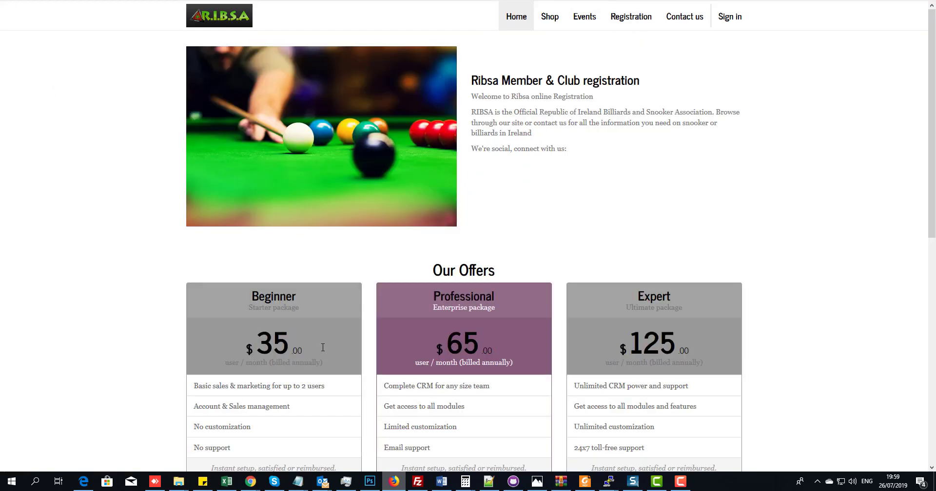
{"action": "left_click", "coordinate": [727, 19]}
{"action": "left_click", "coordinate": [579, 170]}
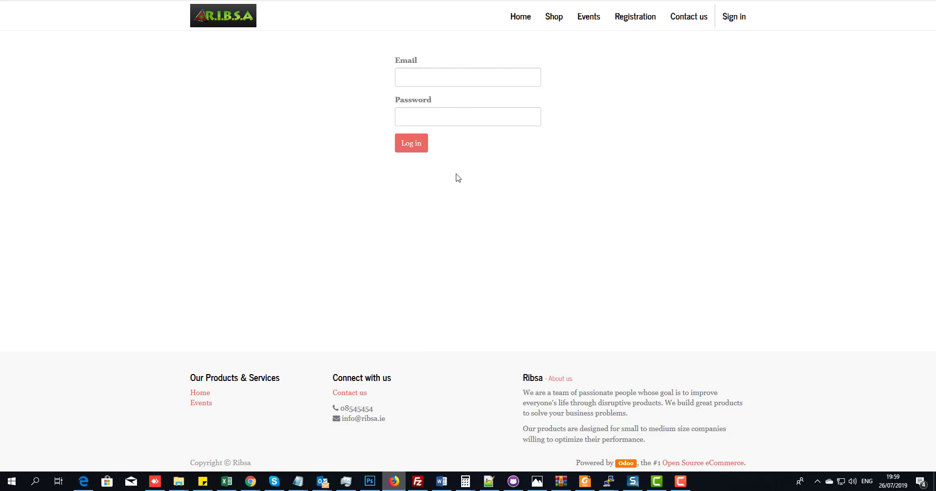
{"action": "left_click", "coordinate": [421, 79]}
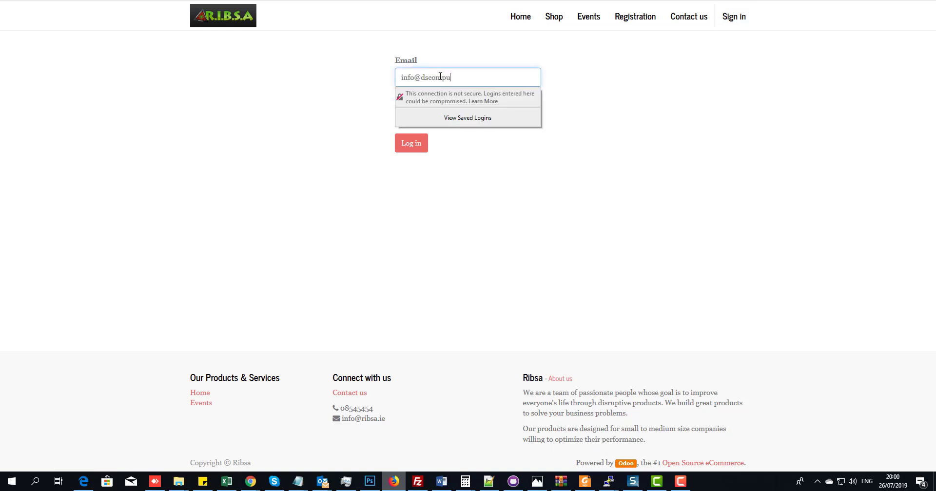
{"action": "key", "text": "Tab"}
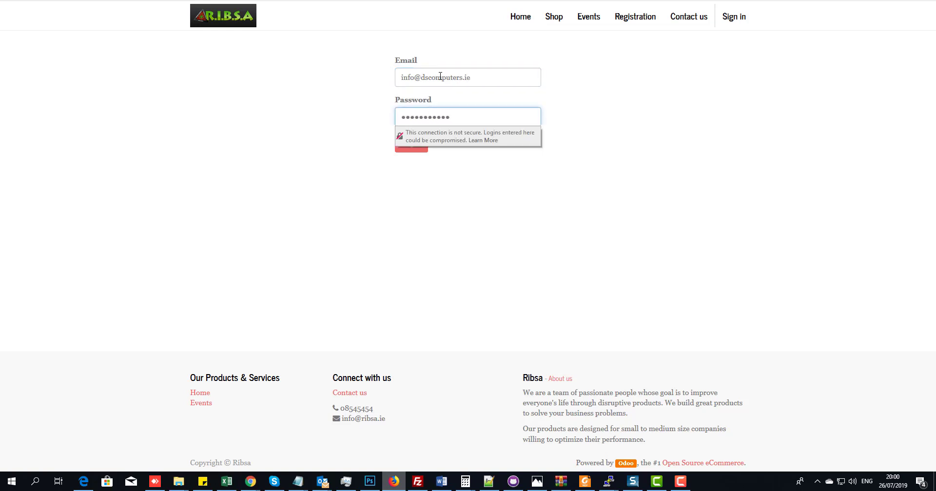
{"action": "left_click", "coordinate": [422, 145]}
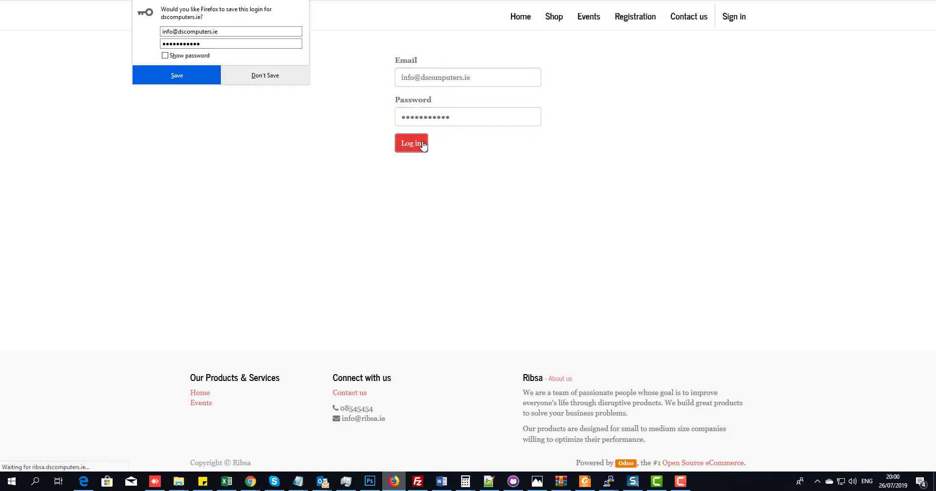
{"action": "left_click", "coordinate": [251, 75]}
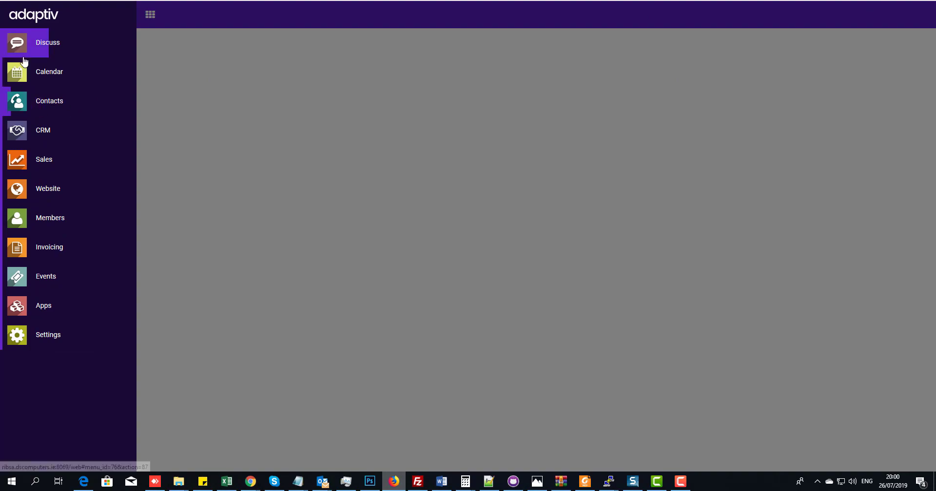
- Go from the Website app to the administrator's My Account portal page
{"action": "left_click", "coordinate": [42, 188]}
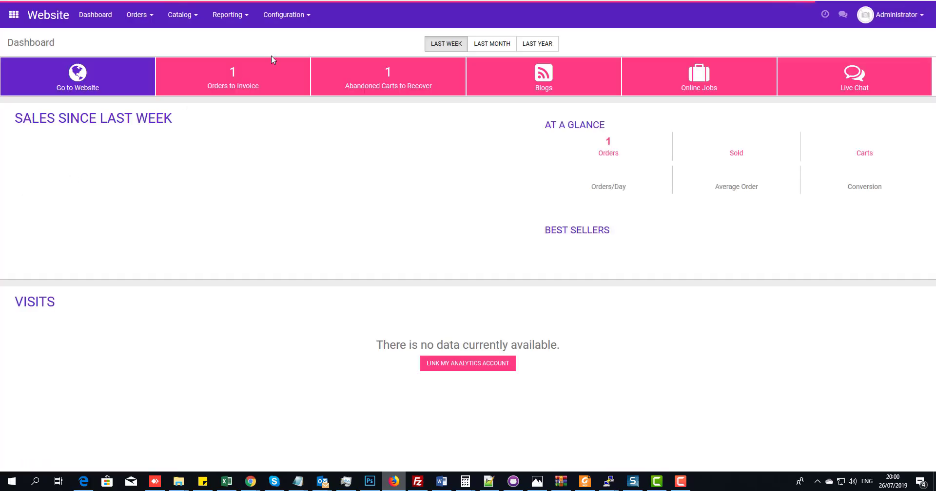
{"action": "left_click", "coordinate": [86, 88]}
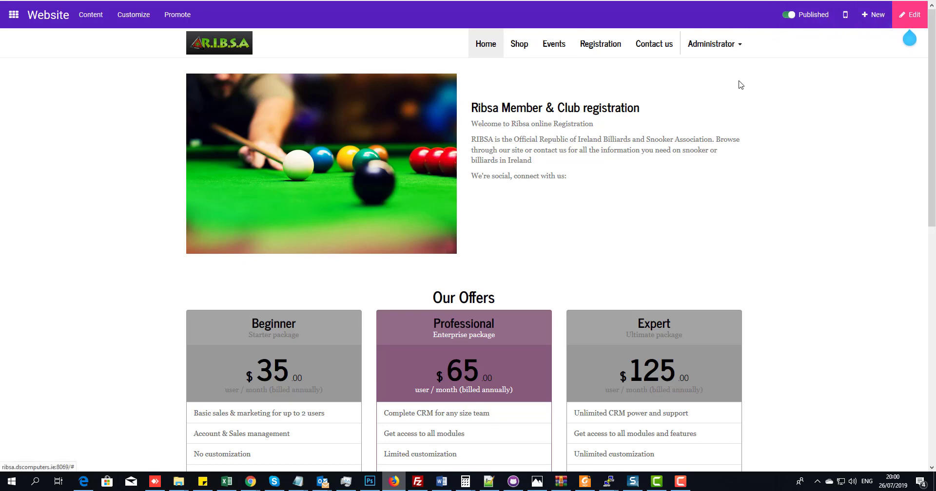
{"action": "left_click", "coordinate": [713, 44]}
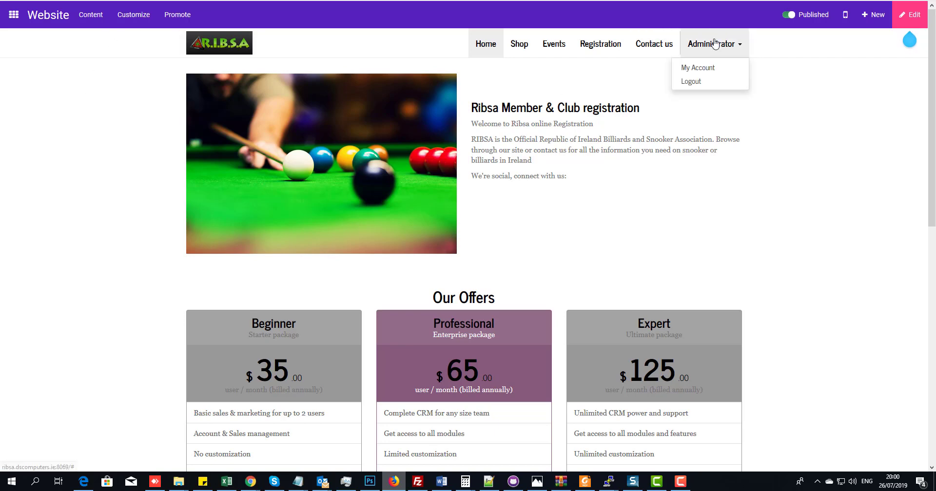
{"action": "left_click", "coordinate": [704, 67]}
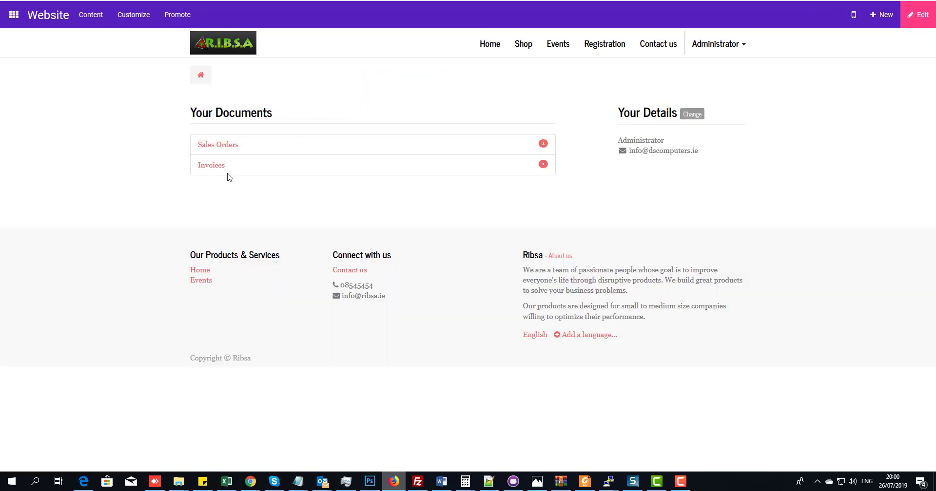
- Open the payment page for invoice INV/2019/0001 from the portal invoices and choose Stripe
{"action": "left_click", "coordinate": [214, 165]}
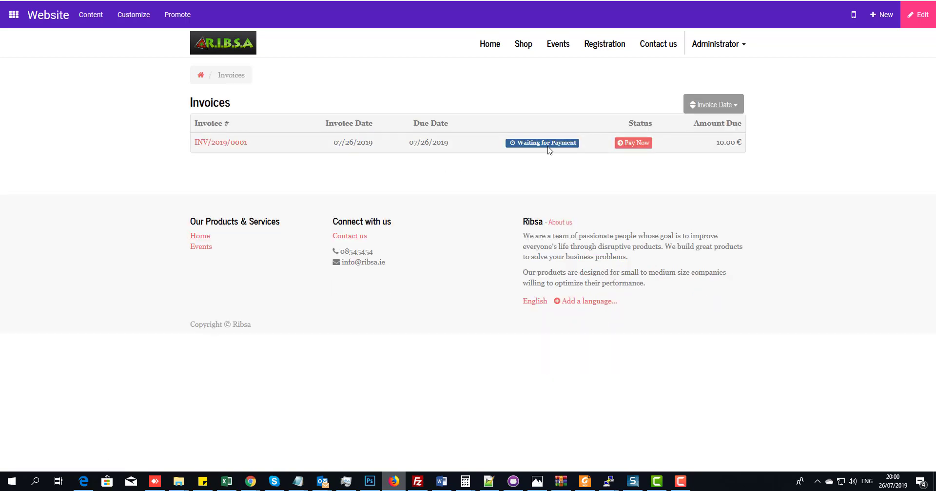
{"action": "left_click", "coordinate": [624, 147]}
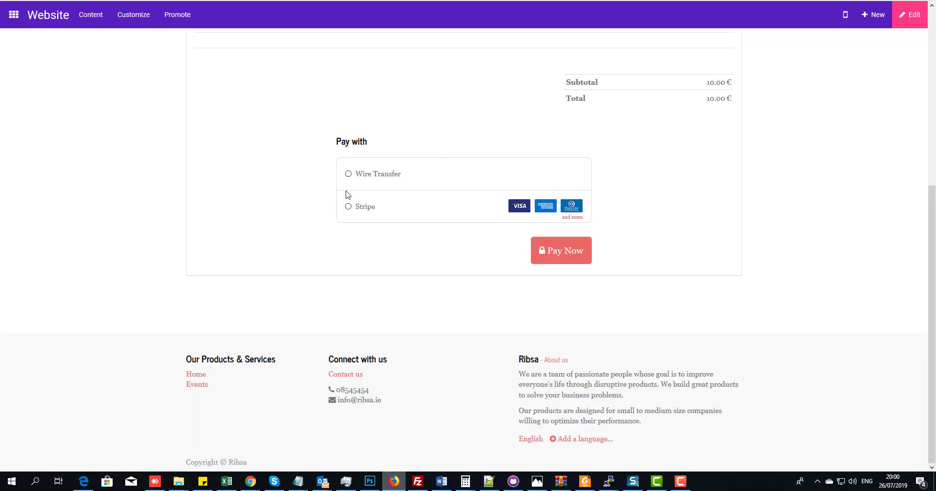
{"action": "left_click", "coordinate": [558, 256]}
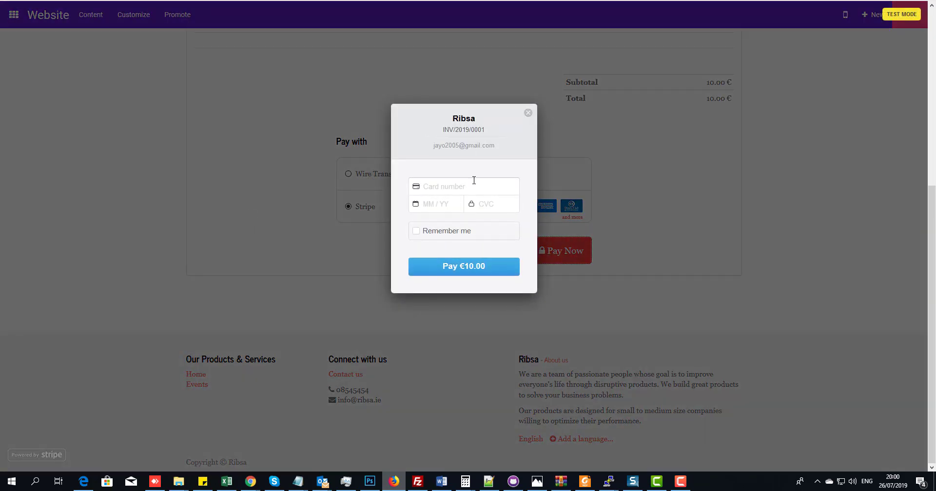
- Copy the Stripe test card number from the Notepad note
{"action": "left_click", "coordinate": [473, 183]}
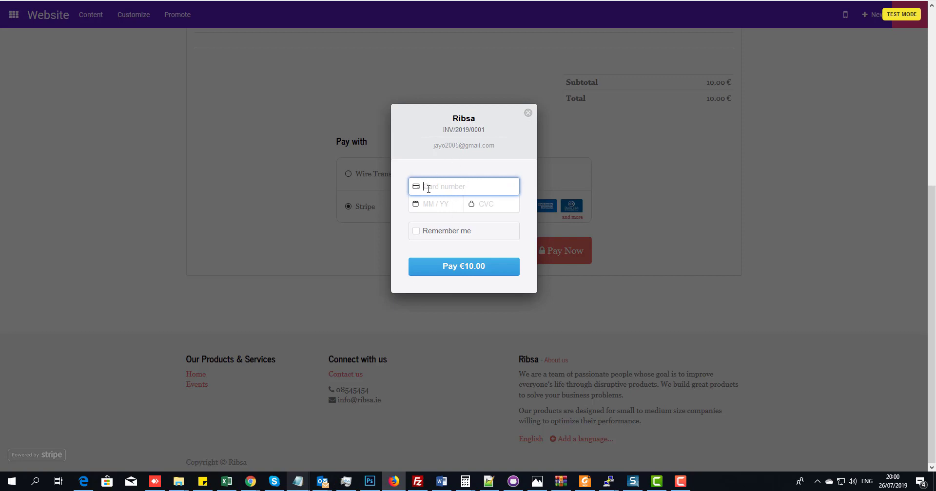
{"action": "mouse_move", "coordinate": [296, 484]}
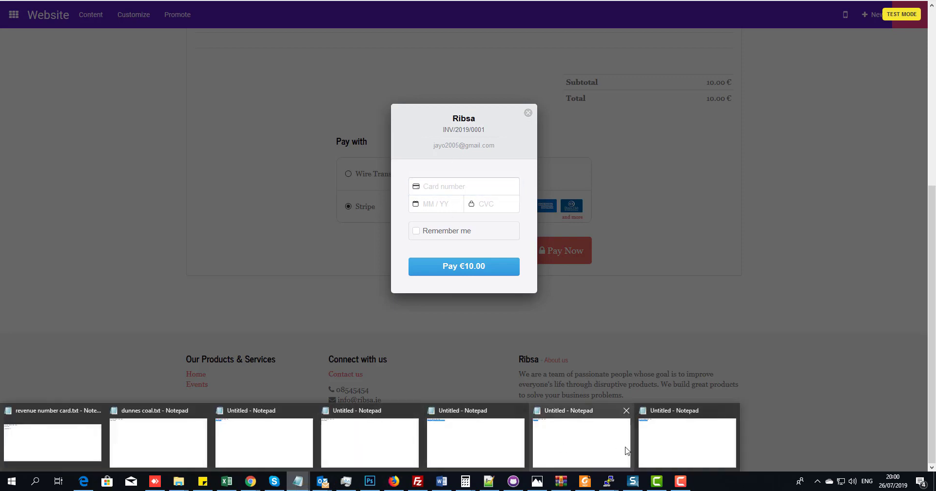
{"action": "left_click", "coordinate": [651, 450]}
{"action": "right_click", "coordinate": [176, 113]}
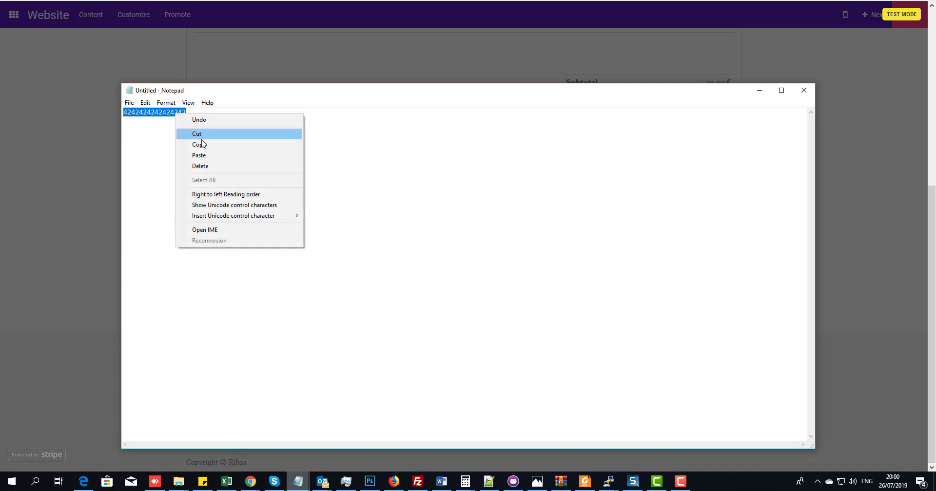
{"action": "left_click", "coordinate": [190, 144]}
{"action": "left_click_drag", "start_coordinate": [123, 113], "coordinate": [372, 136]}
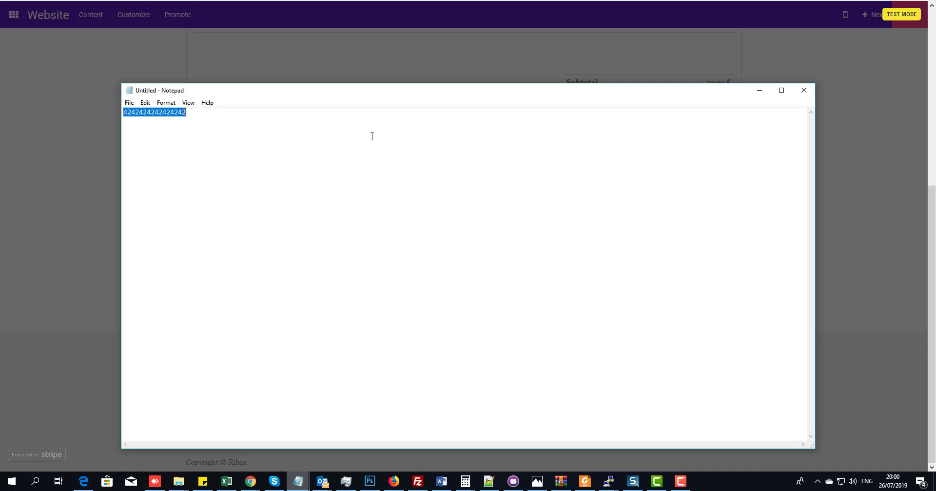
{"action": "left_click", "coordinate": [772, 88]}
- Paste the test card number into Stripe, fill the security code, and pay €10.00
{"action": "key", "text": "alt+Tab"}
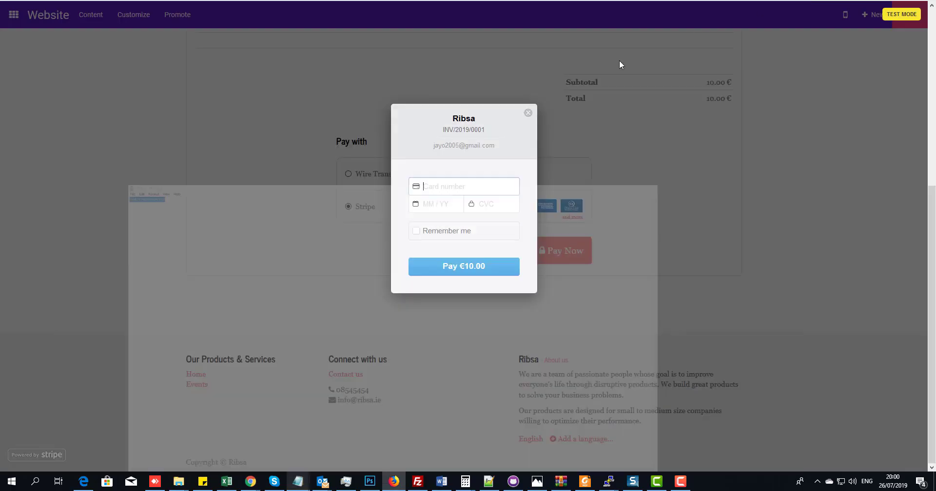
{"action": "key", "text": "ctrl+v"}
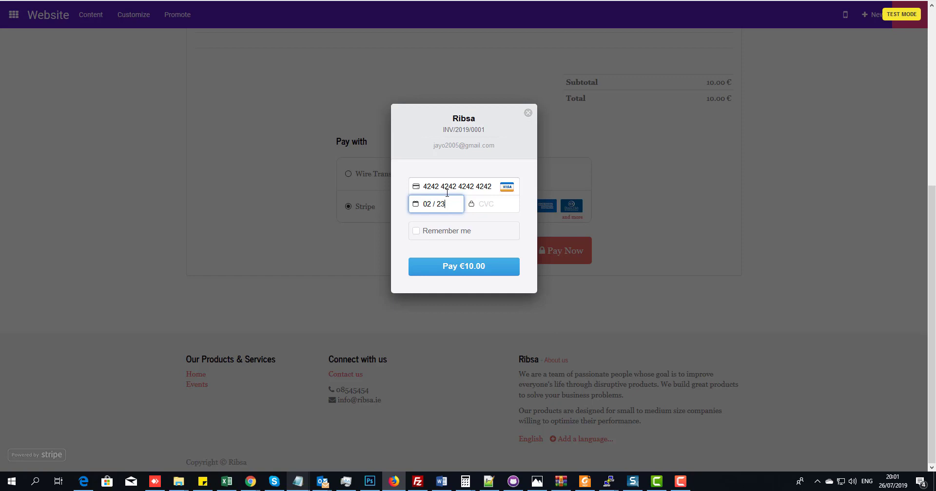
{"action": "left_click", "coordinate": [515, 203]}
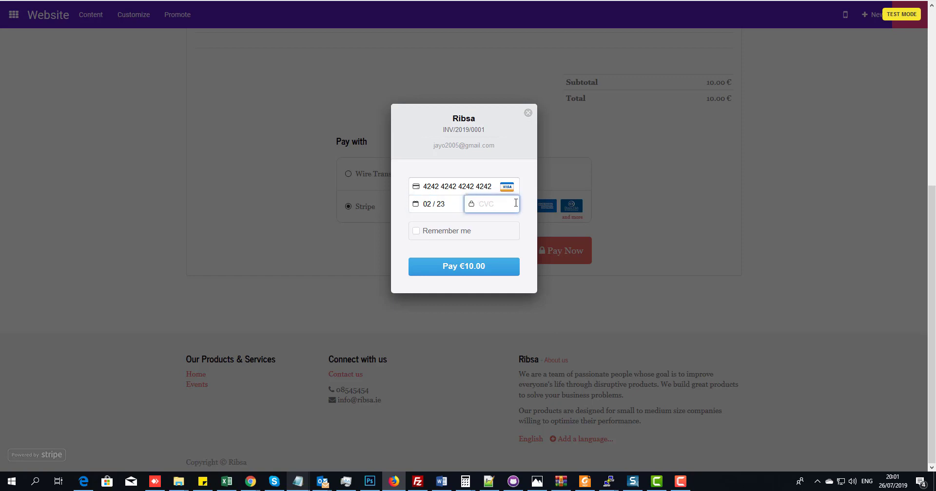
{"action": "left_click", "coordinate": [464, 270]}
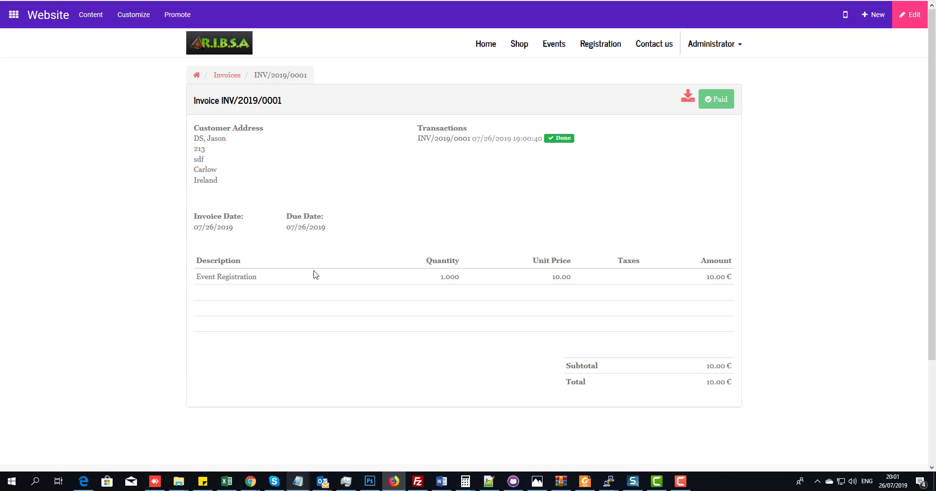
{"action": "left_click", "coordinate": [689, 98]}
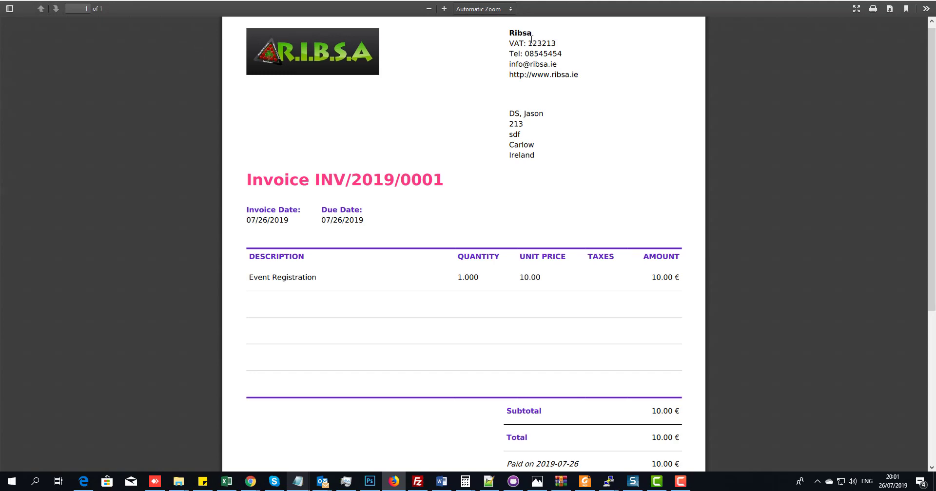
{"action": "scroll", "coordinate": [525, 90], "scroll_direction": "down", "scroll_amount": 5}
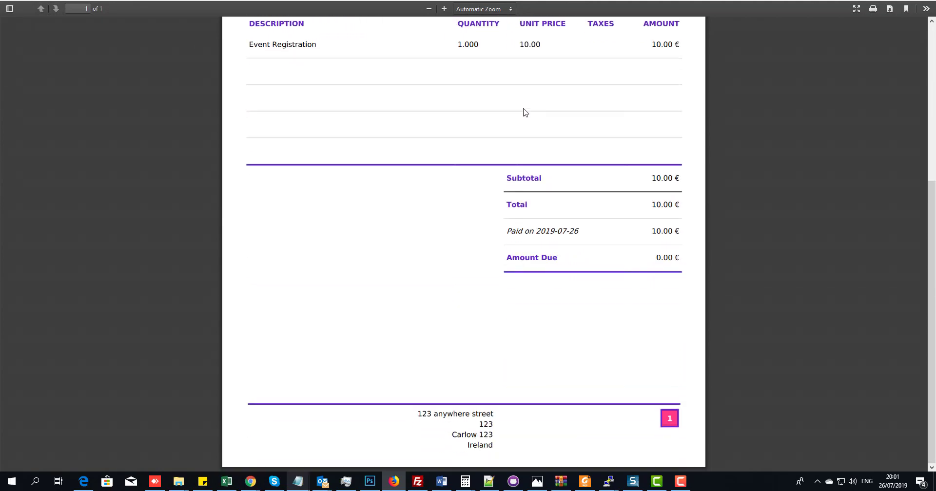
{"action": "scroll", "coordinate": [121, 65], "scroll_direction": "up", "scroll_amount": 5}
{"action": "scroll", "coordinate": [323, 190], "scroll_direction": "down", "scroll_amount": 5}
{"action": "scroll", "coordinate": [324, 190], "scroll_direction": "up", "scroll_amount": 5}
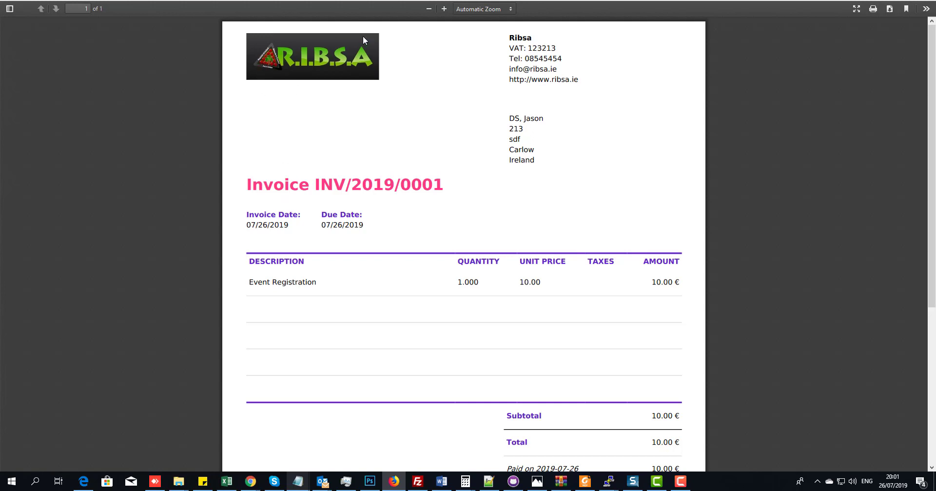
{"action": "mouse_move", "coordinate": [418, 481]}
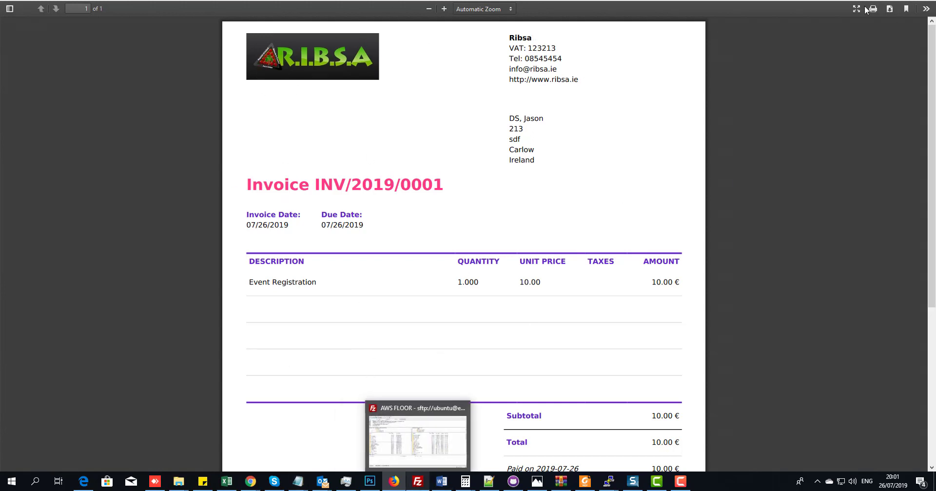
{"action": "left_click", "coordinate": [235, 1]}
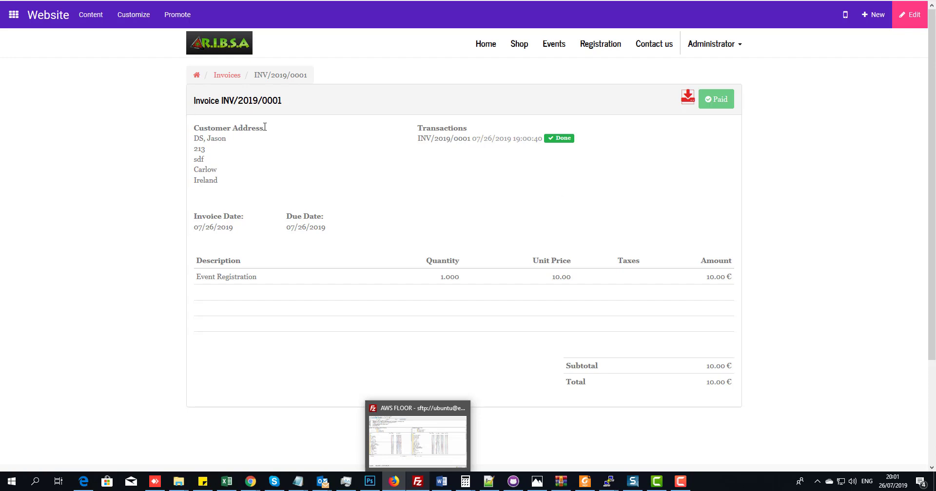
- View Customer Invoices in the Invoicing app, then switch to the Sales quotations list
{"action": "left_click", "coordinate": [14, 15]}
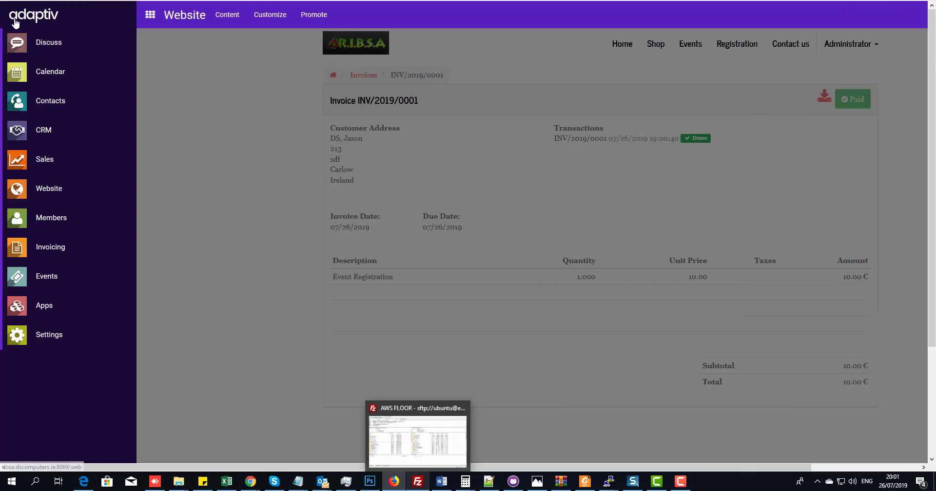
{"action": "left_click", "coordinate": [212, 107]}
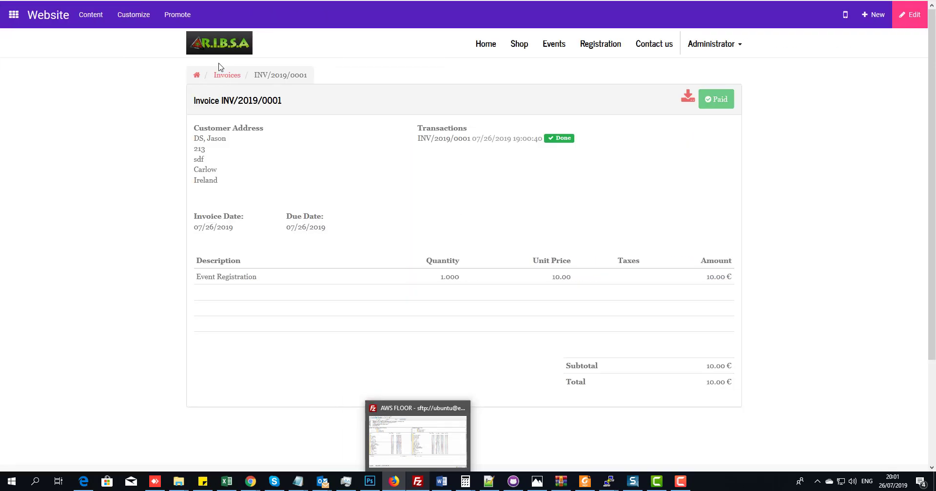
{"action": "left_click", "coordinate": [740, 49]}
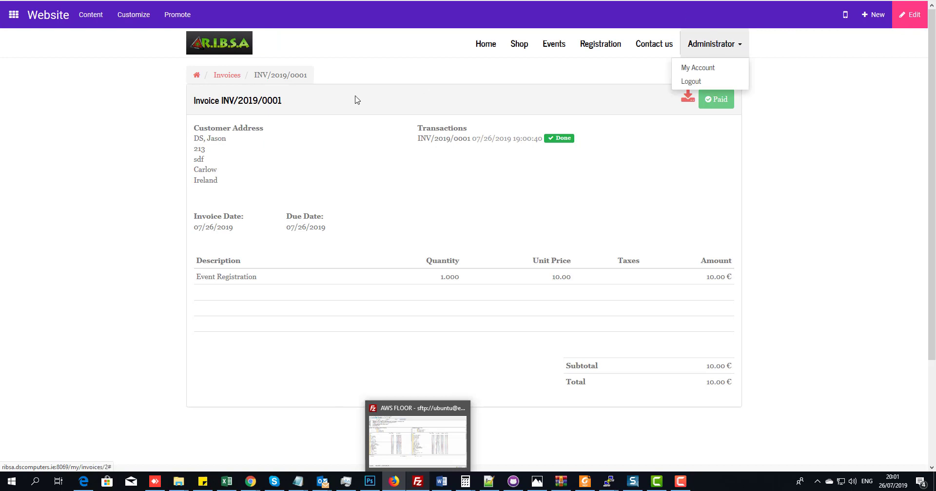
{"action": "left_click", "coordinate": [86, 115]}
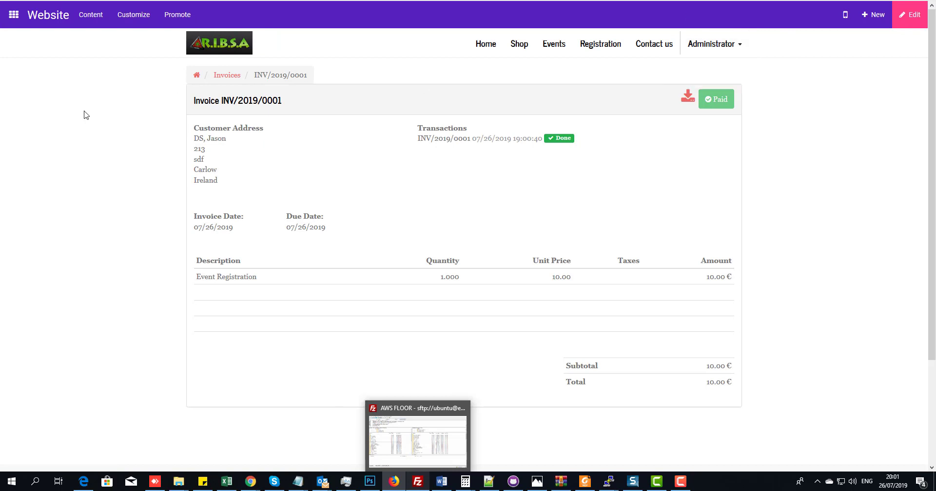
{"action": "left_click", "coordinate": [14, 15]}
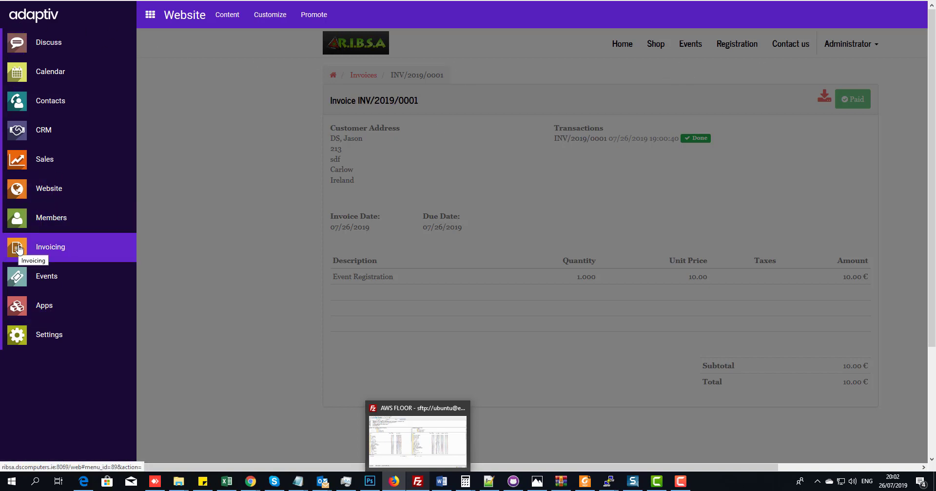
{"action": "left_click", "coordinate": [18, 250]}
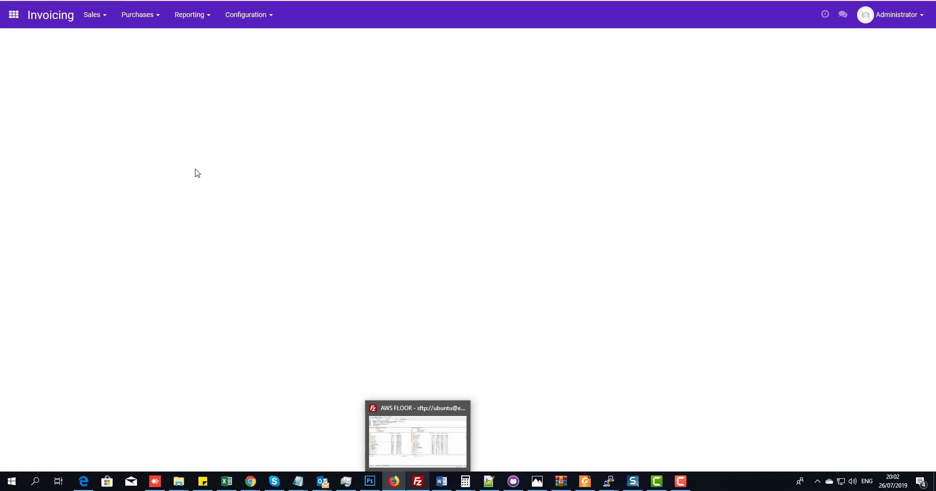
{"action": "left_click", "coordinate": [13, 15]}
{"action": "left_click", "coordinate": [20, 157]}
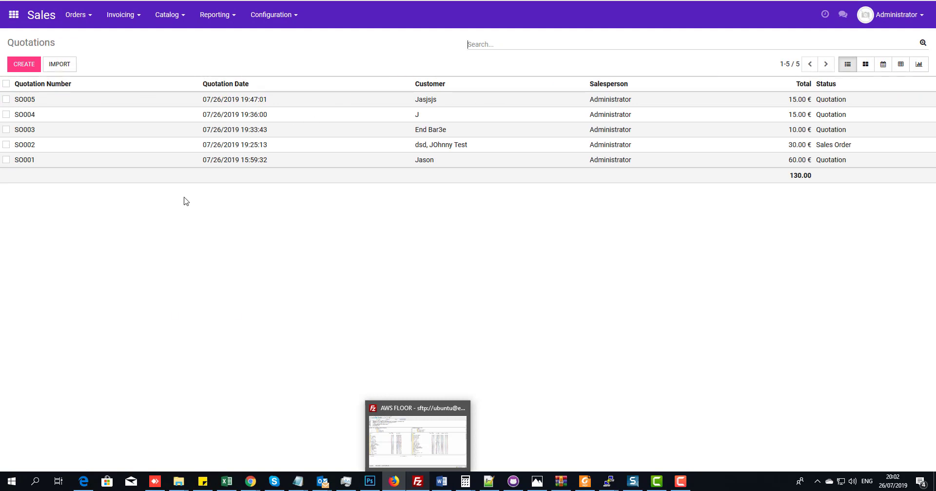
- Print SO002's Quotation / Order document and open the PDF with Foxit Reader
{"action": "left_click", "coordinate": [31, 146]}
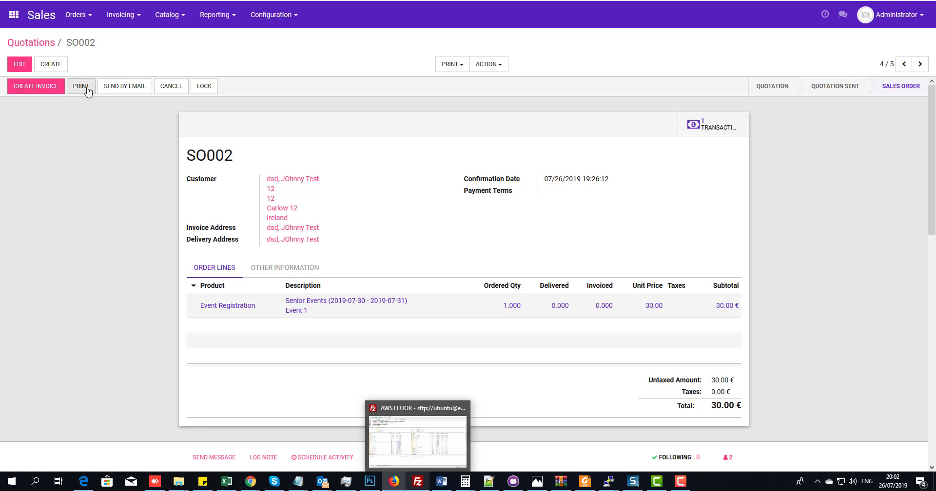
{"action": "left_click", "coordinate": [451, 64]}
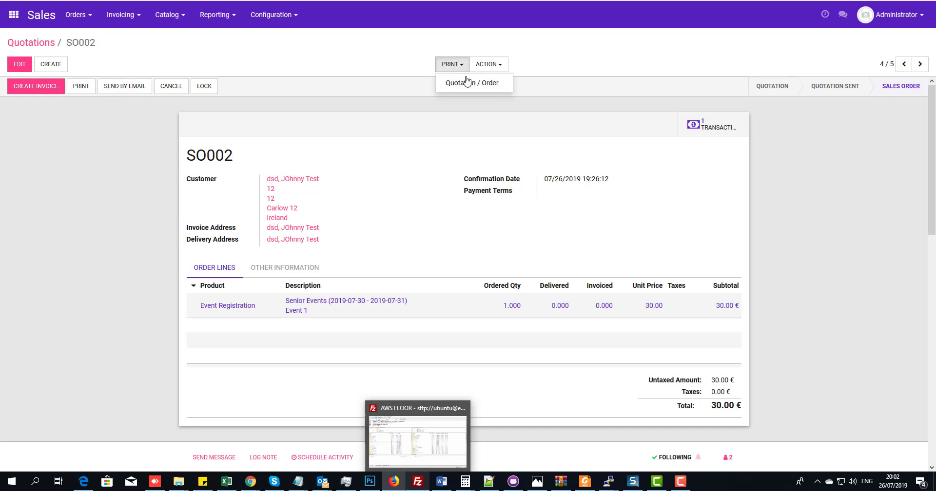
{"action": "left_click", "coordinate": [467, 81]}
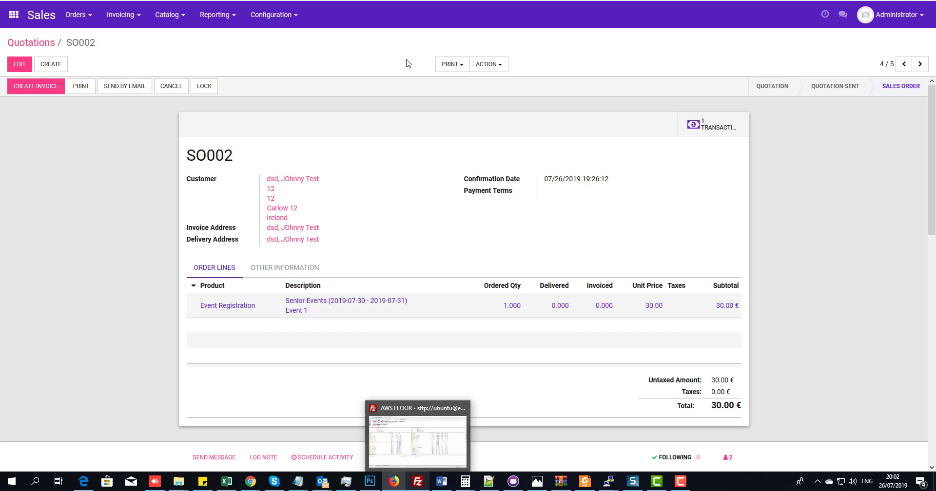
{"action": "left_click", "coordinate": [452, 65]}
{"action": "left_click", "coordinate": [447, 84]}
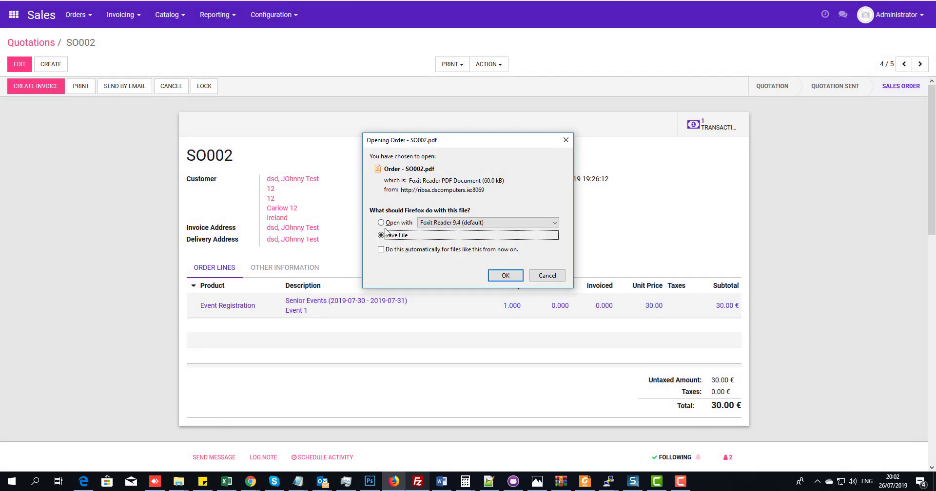
{"action": "left_click", "coordinate": [385, 222]}
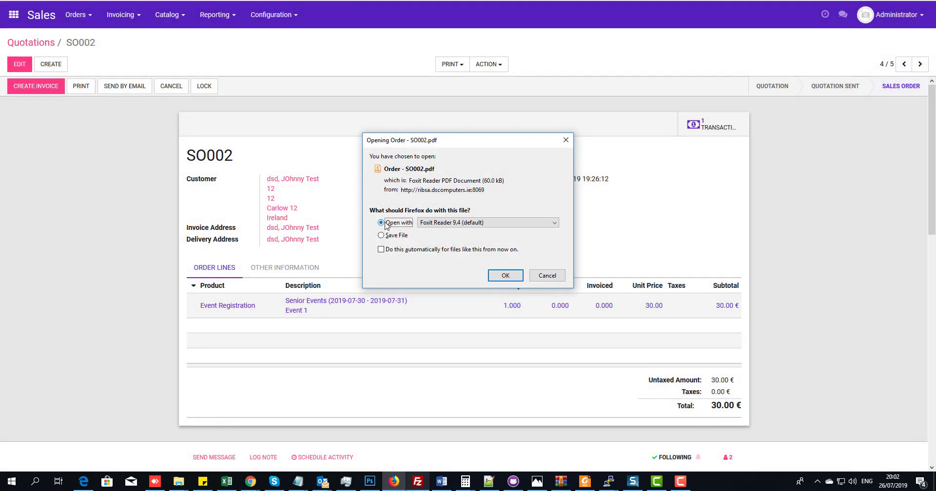
{"action": "left_click", "coordinate": [505, 274]}
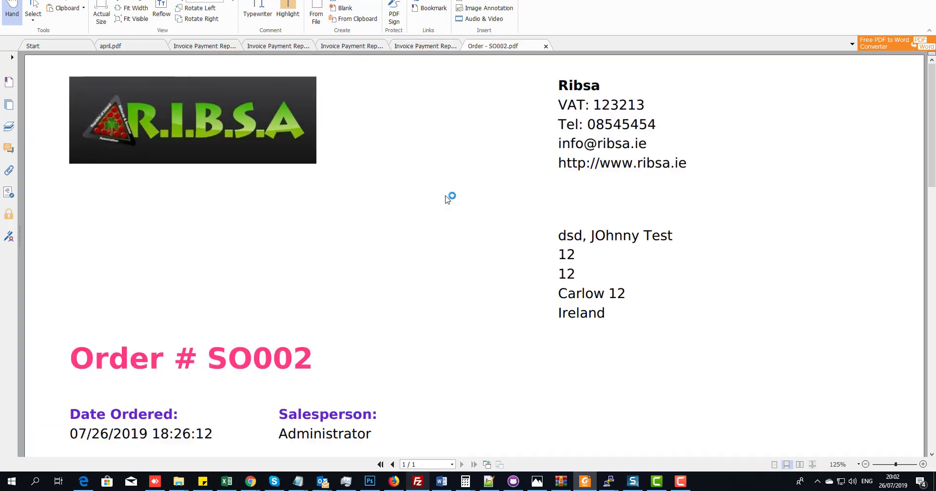
- Scroll through the SO002 PDF at 125% zoom, then minimize Foxit Reader
{"action": "scroll", "coordinate": [419, 190], "scroll_direction": "down", "scroll_amount": 10}
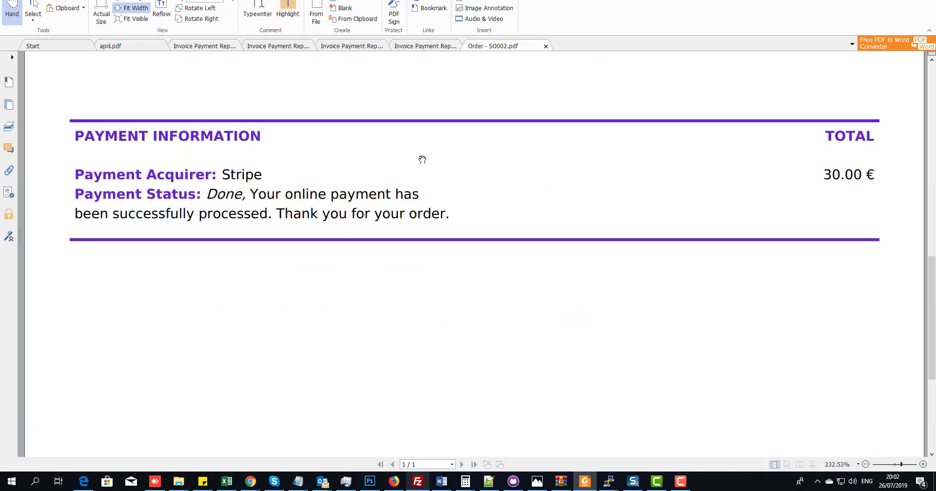
{"action": "scroll", "coordinate": [421, 156], "scroll_direction": "up", "scroll_amount": 10}
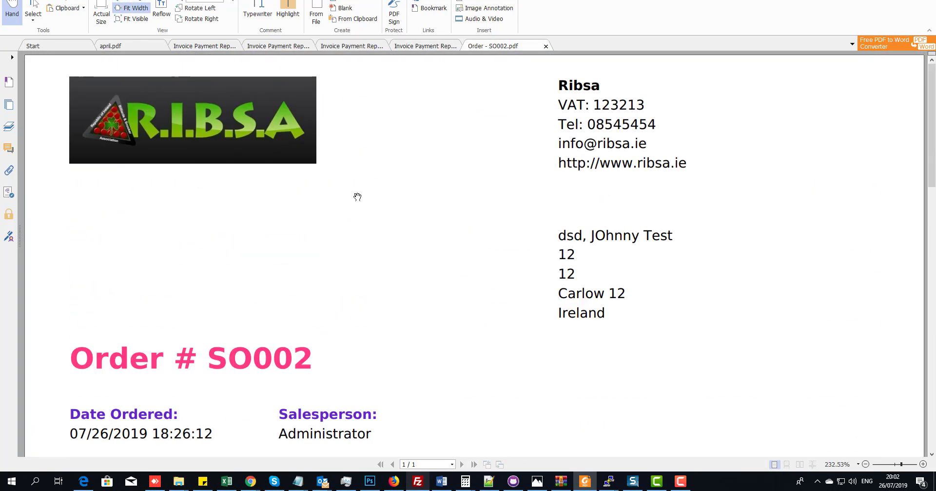
{"action": "left_click", "coordinate": [182, 1]}
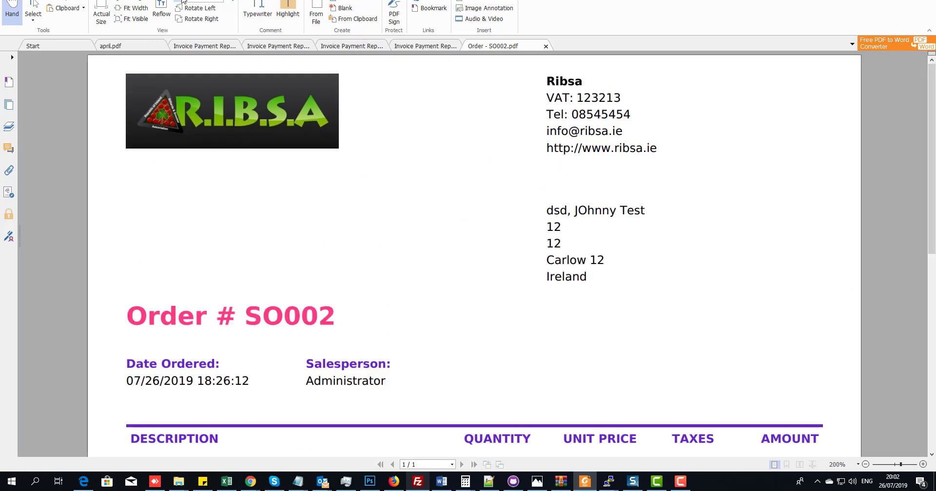
{"action": "left_click", "coordinate": [182, 1]}
{"action": "left_click", "coordinate": [182, 0]}
{"action": "scroll", "coordinate": [398, 180], "scroll_direction": "down", "scroll_amount": 5}
{"action": "scroll", "coordinate": [395, 174], "scroll_direction": "up", "scroll_amount": 1}
{"action": "scroll", "coordinate": [394, 173], "scroll_direction": "up", "scroll_amount": 3}
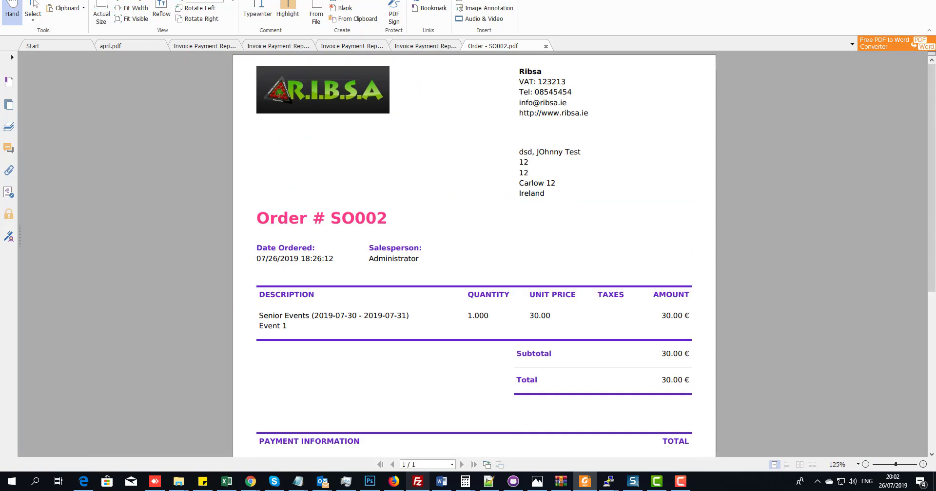
{"action": "left_click", "coordinate": [869, 0]}
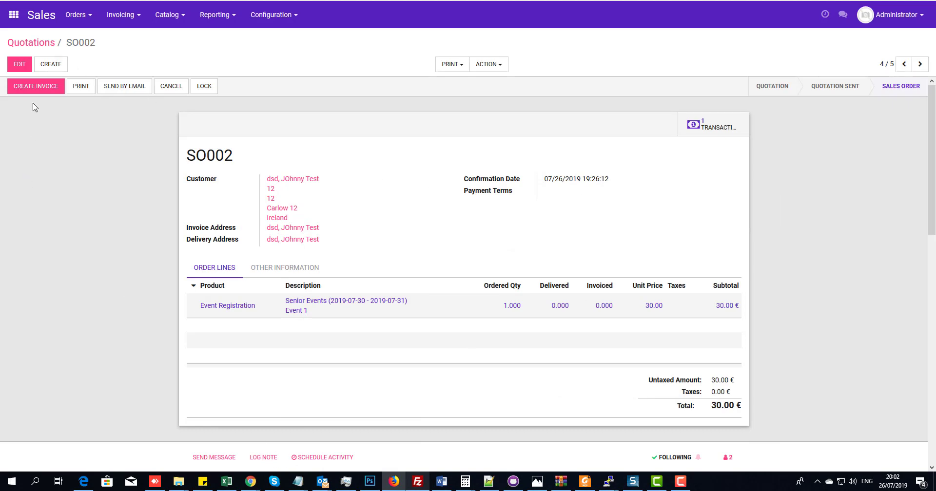
- Open the Members app, start a new member record, then discard it back to the kanban
{"action": "left_click", "coordinate": [15, 15]}
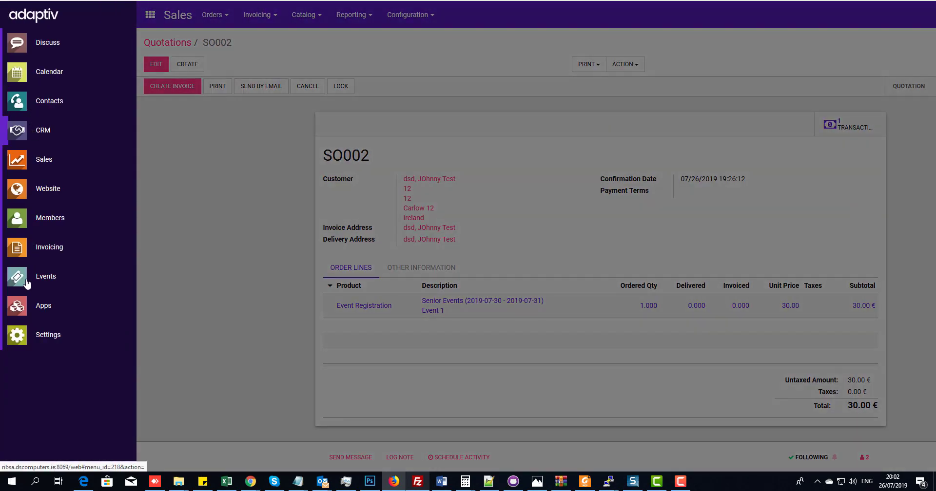
{"action": "left_click", "coordinate": [31, 230]}
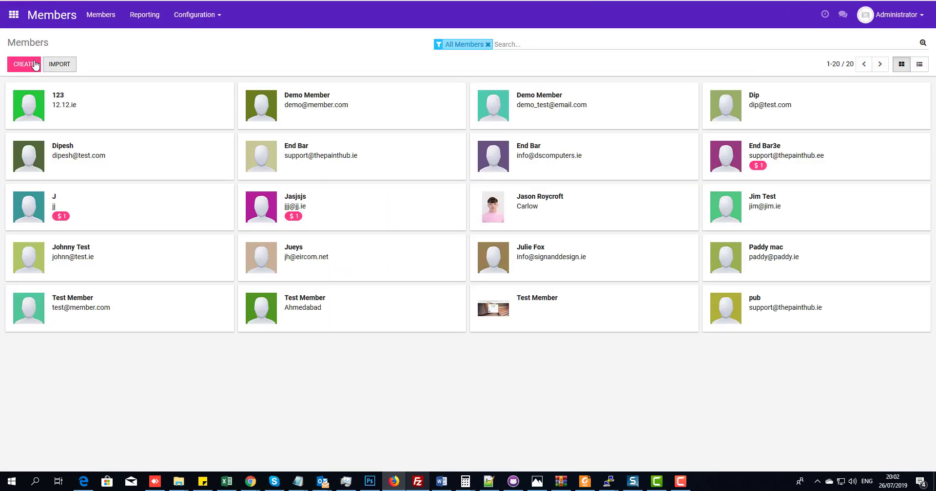
{"action": "left_click", "coordinate": [35, 64]}
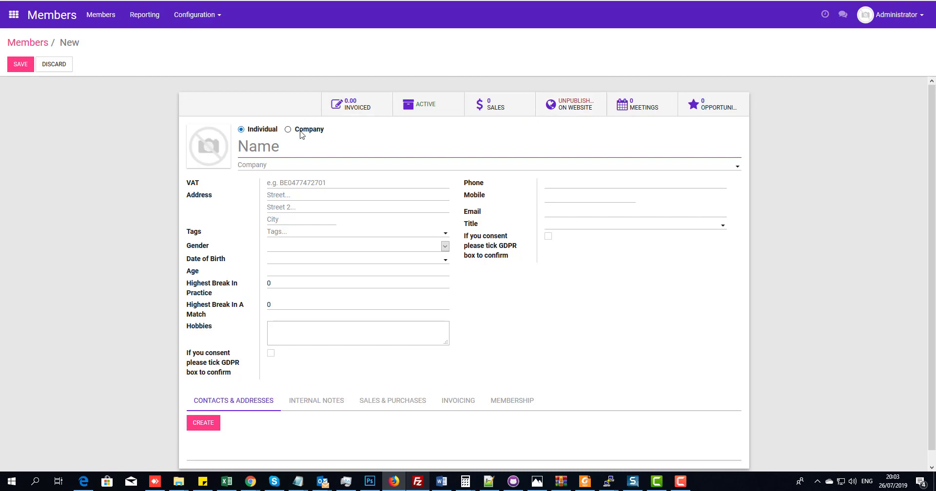
{"action": "left_click", "coordinate": [68, 65]}
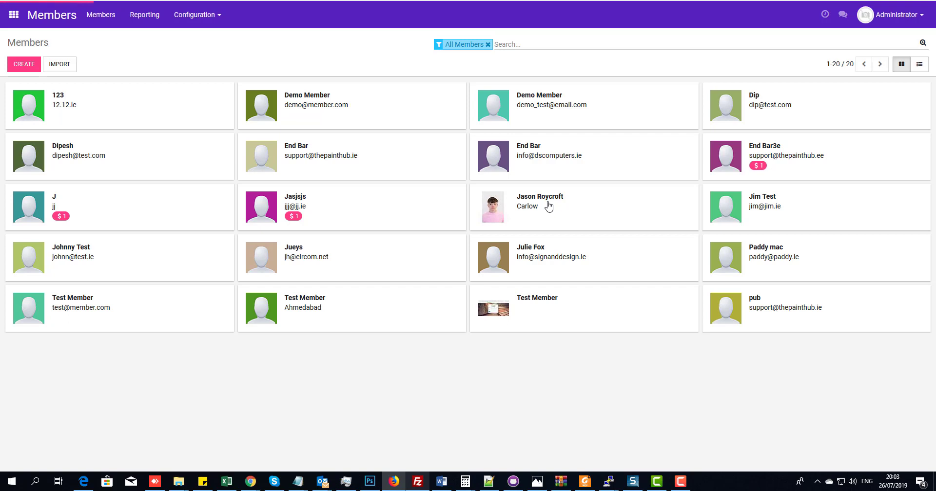
- Check the Carlow member's Membership tab, then open the Configuration > Membership Type list
{"action": "left_click", "coordinate": [529, 195]}
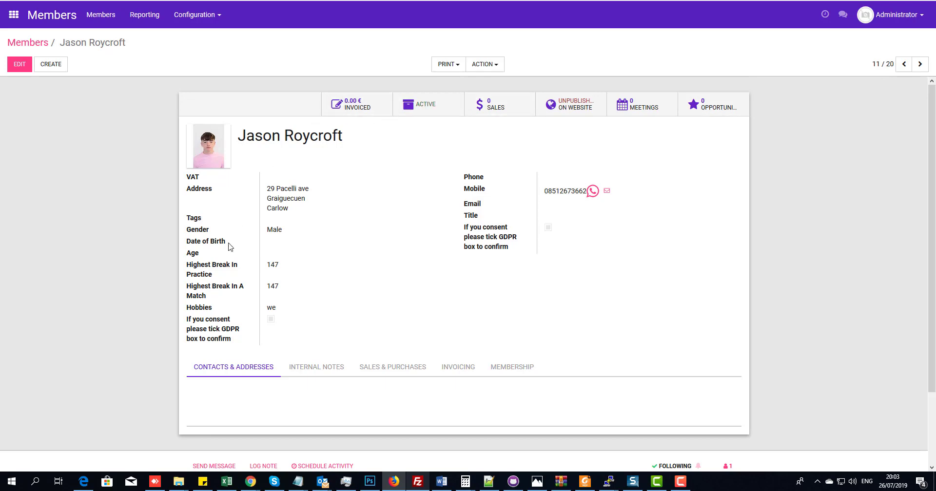
{"action": "left_click", "coordinate": [511, 367]}
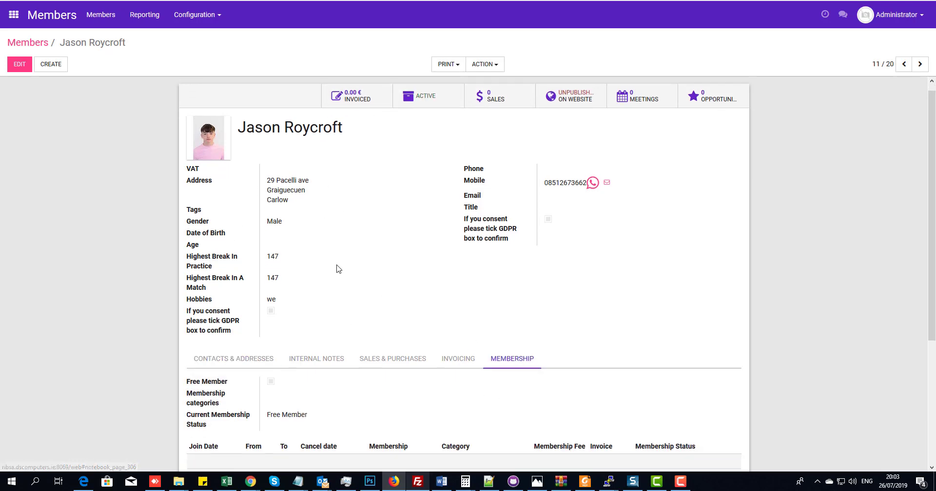
{"action": "scroll", "coordinate": [302, 268], "scroll_direction": "down", "scroll_amount": 4}
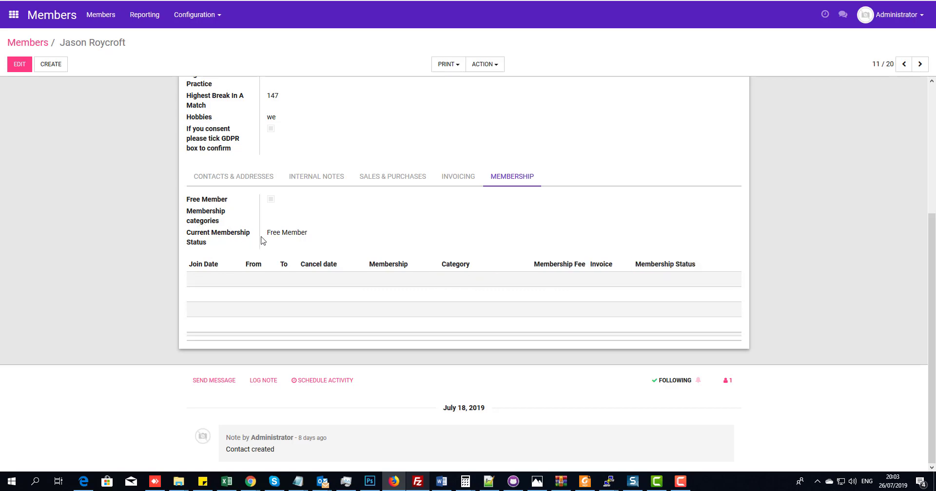
{"action": "scroll", "coordinate": [244, 283], "scroll_direction": "up", "scroll_amount": 4}
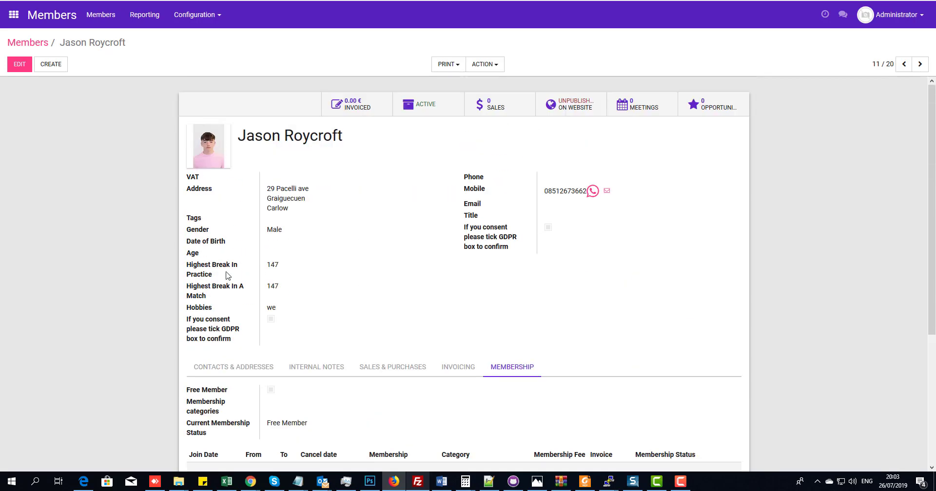
{"action": "left_click", "coordinate": [195, 16]}
{"action": "left_click", "coordinate": [225, 51]}
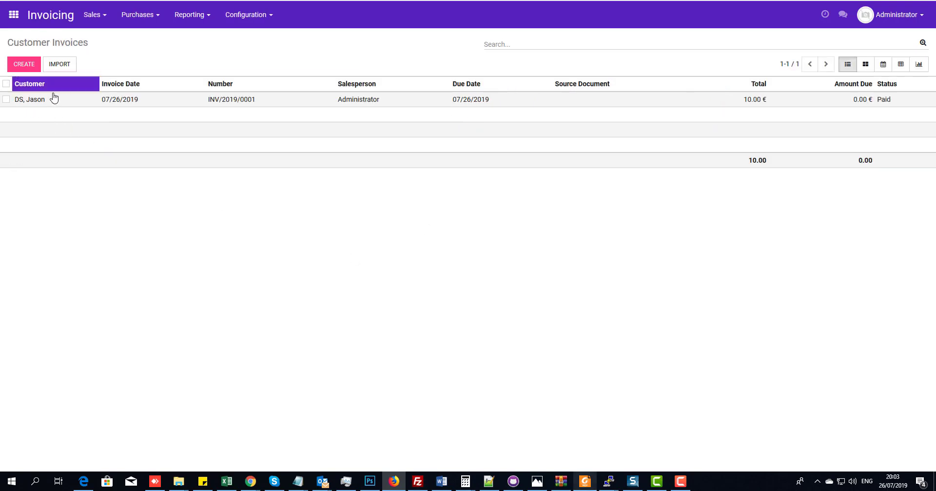
- Open INV/2019/0001 to confirm 0.00 € due, then return to Customer Invoices
{"action": "left_click", "coordinate": [54, 99]}
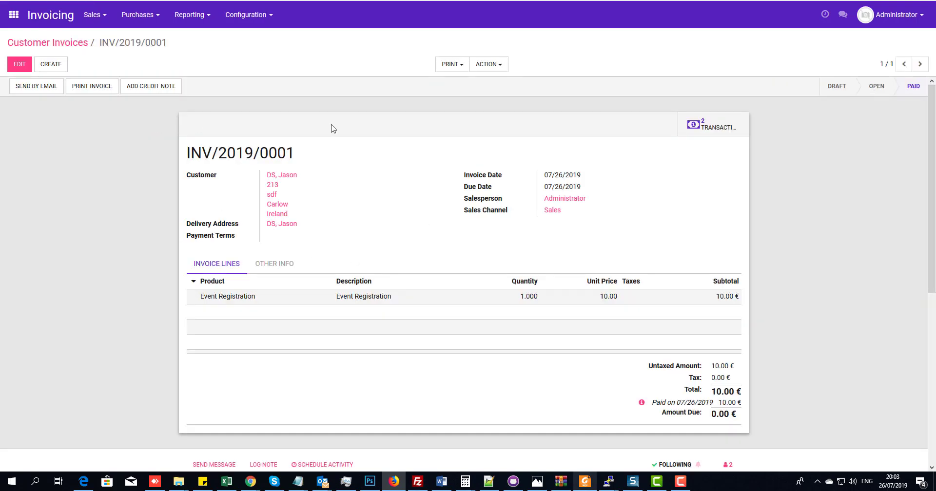
{"action": "left_click", "coordinate": [47, 44]}
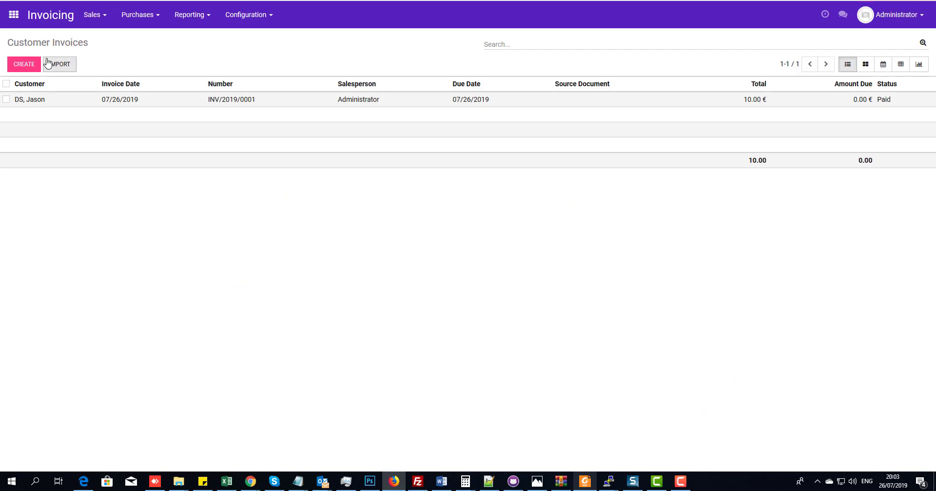